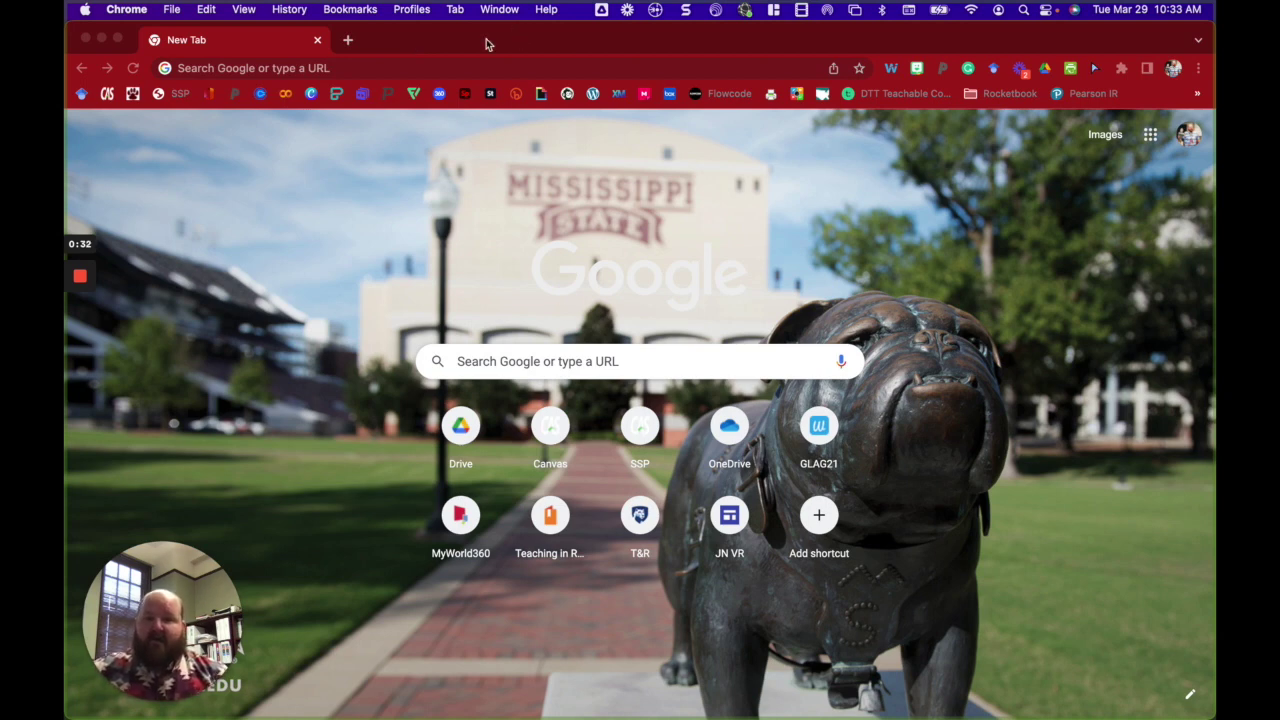
pyautogui.click(406, 74)
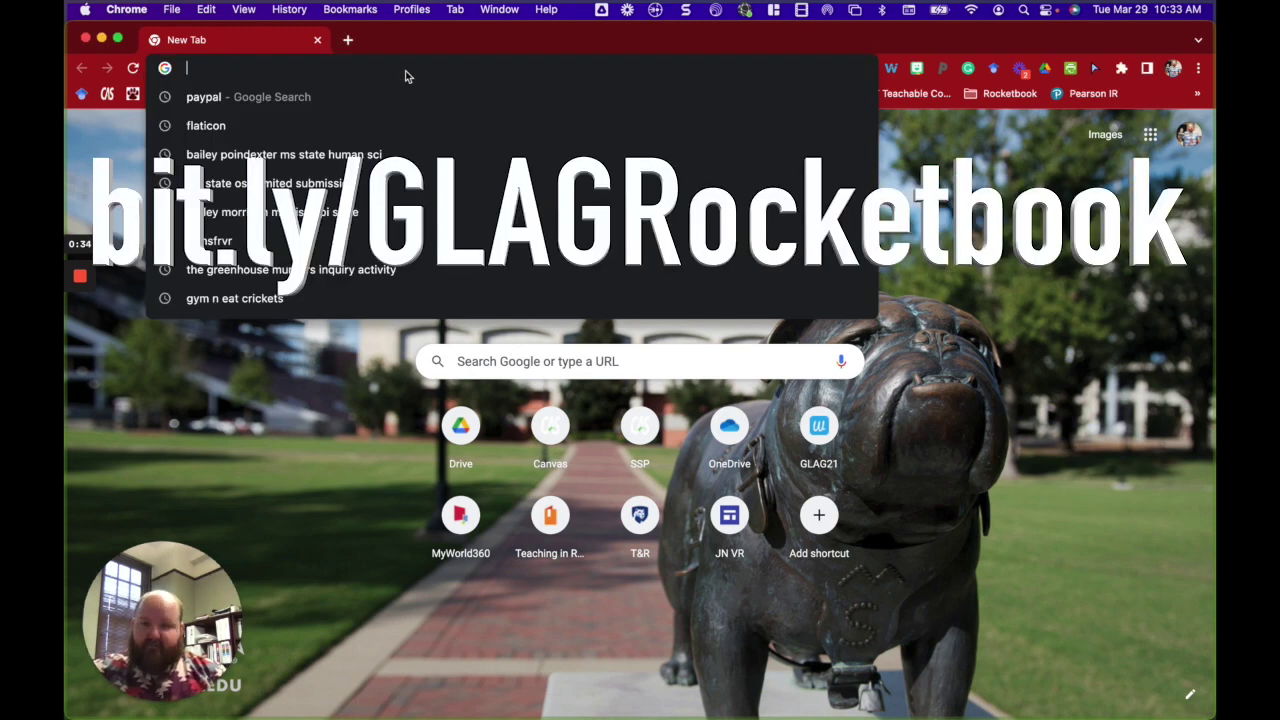
pyautogui.write('https://bit.ly/GLAGRocketbook')
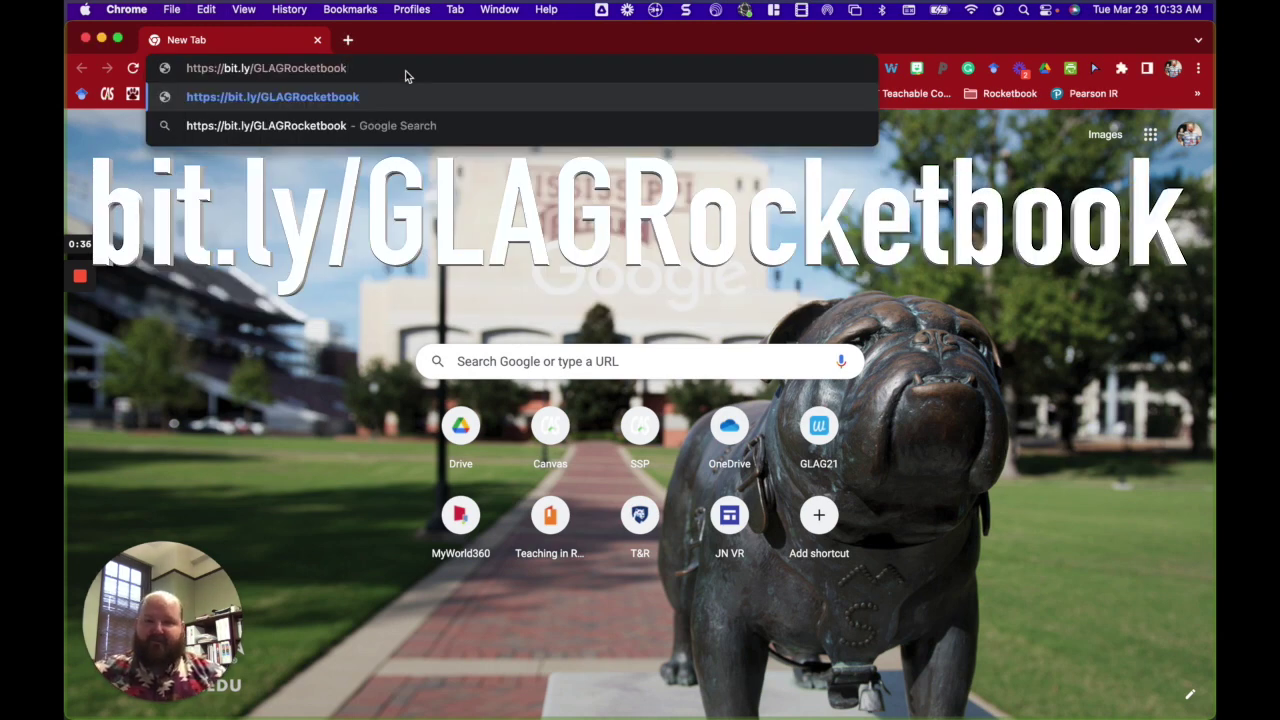
pyautogui.press('Return')
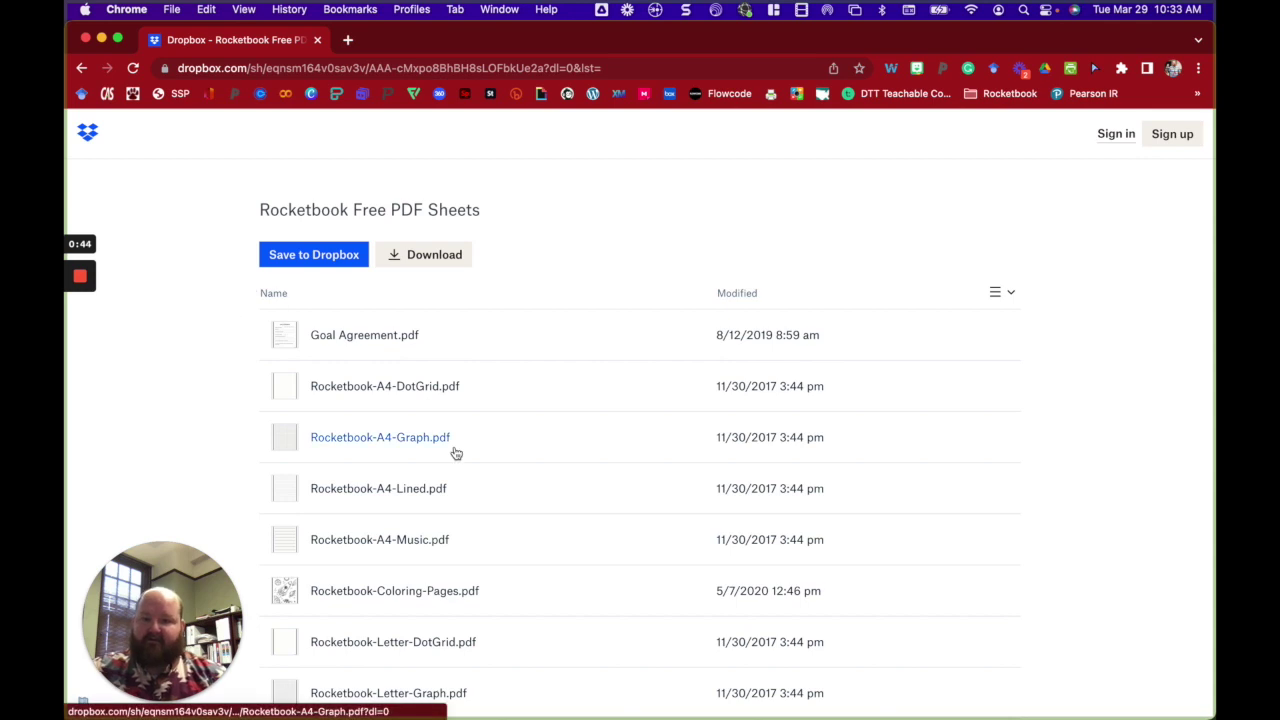
# Step: Download Rocketbook-Letter-DotGrid.pdf from the list of free PDF sheets and dismiss the Dropbox sign-up prompt
pyautogui.scroll(-3, 456, 451)
pyautogui.scroll(3, 451, 443)
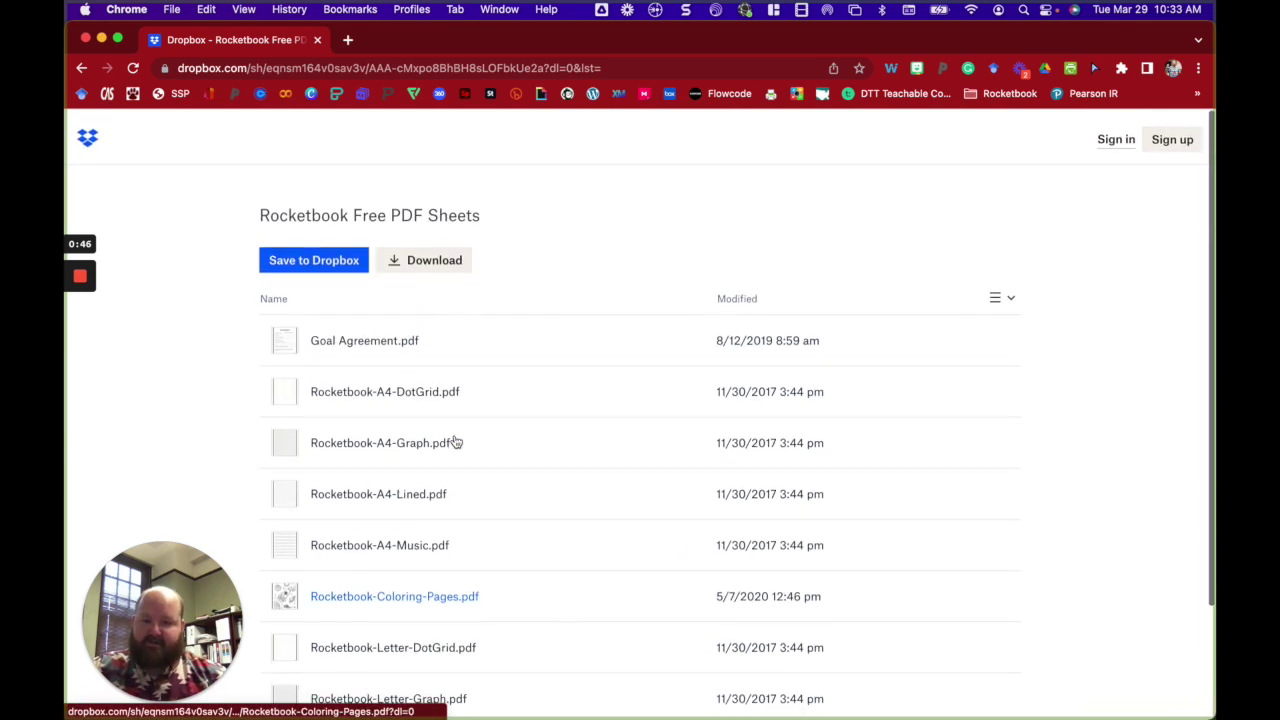
pyautogui.scroll(-3, 609, 466)
pyautogui.scroll(1, 608, 466)
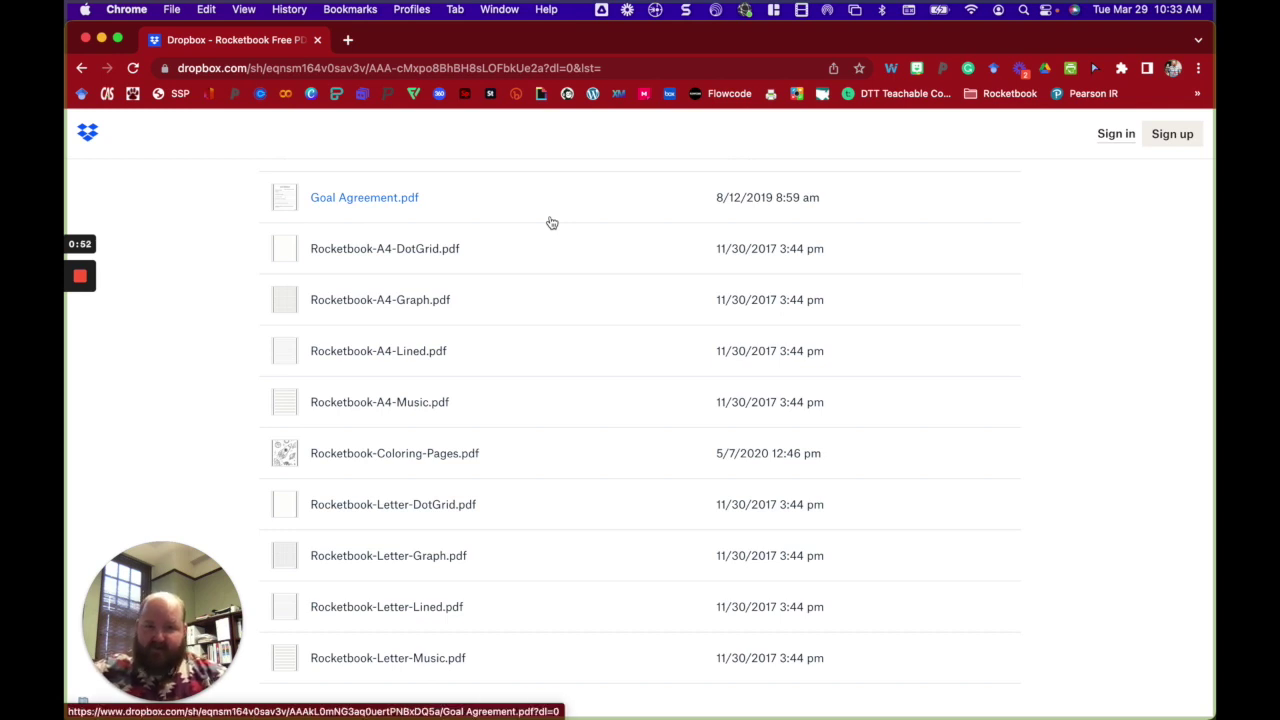
pyautogui.scroll(-1, 537, 488)
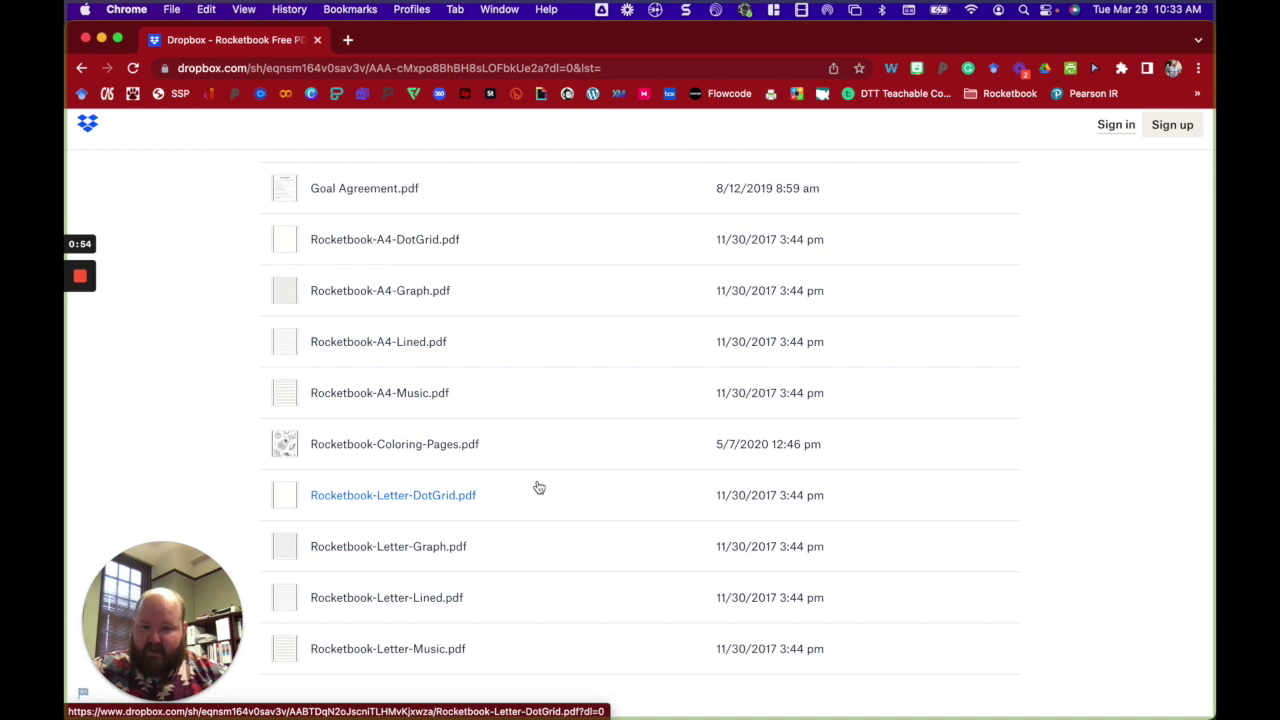
pyautogui.scroll(1, 480, 594)
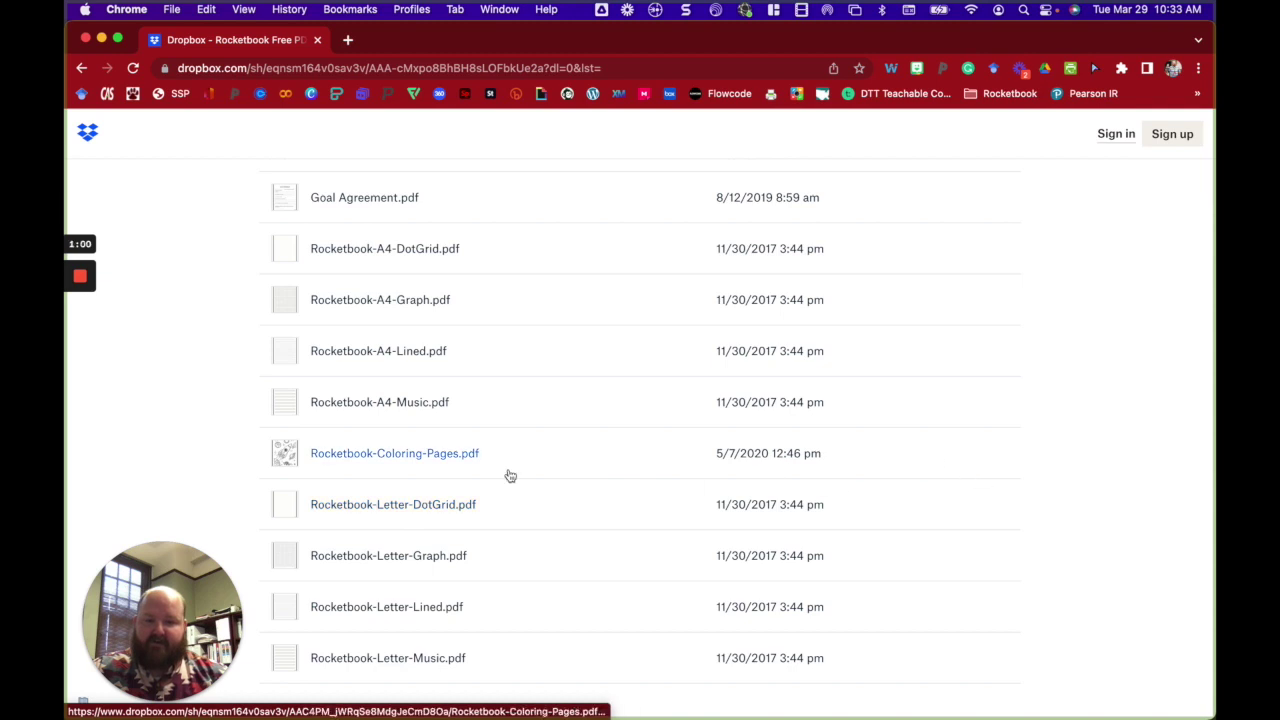
pyautogui.click(372, 508)
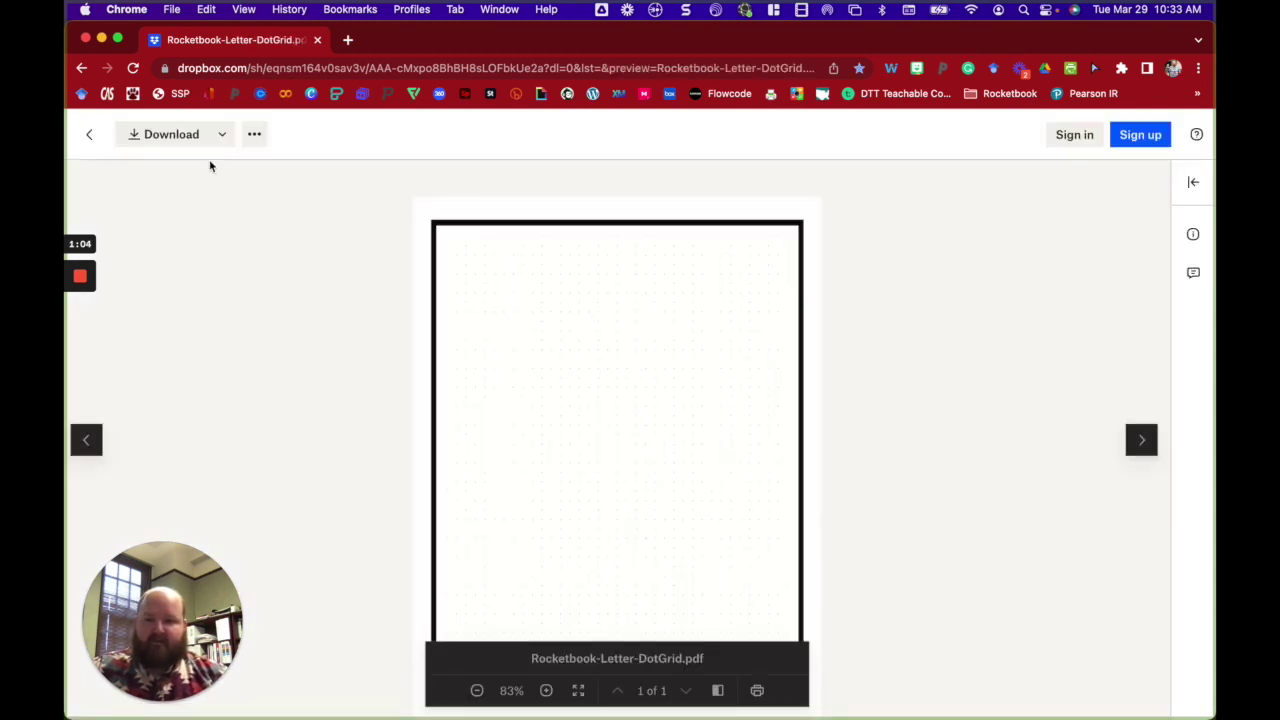
pyautogui.click(166, 134)
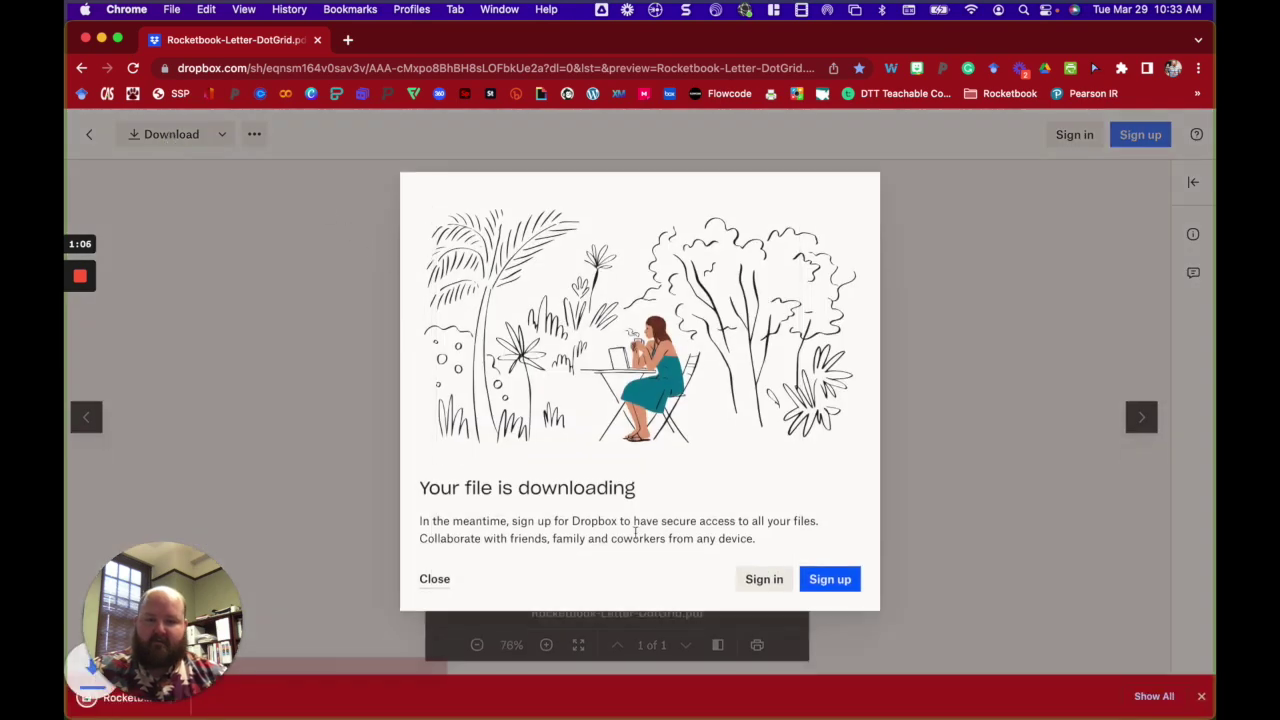
pyautogui.click(434, 579)
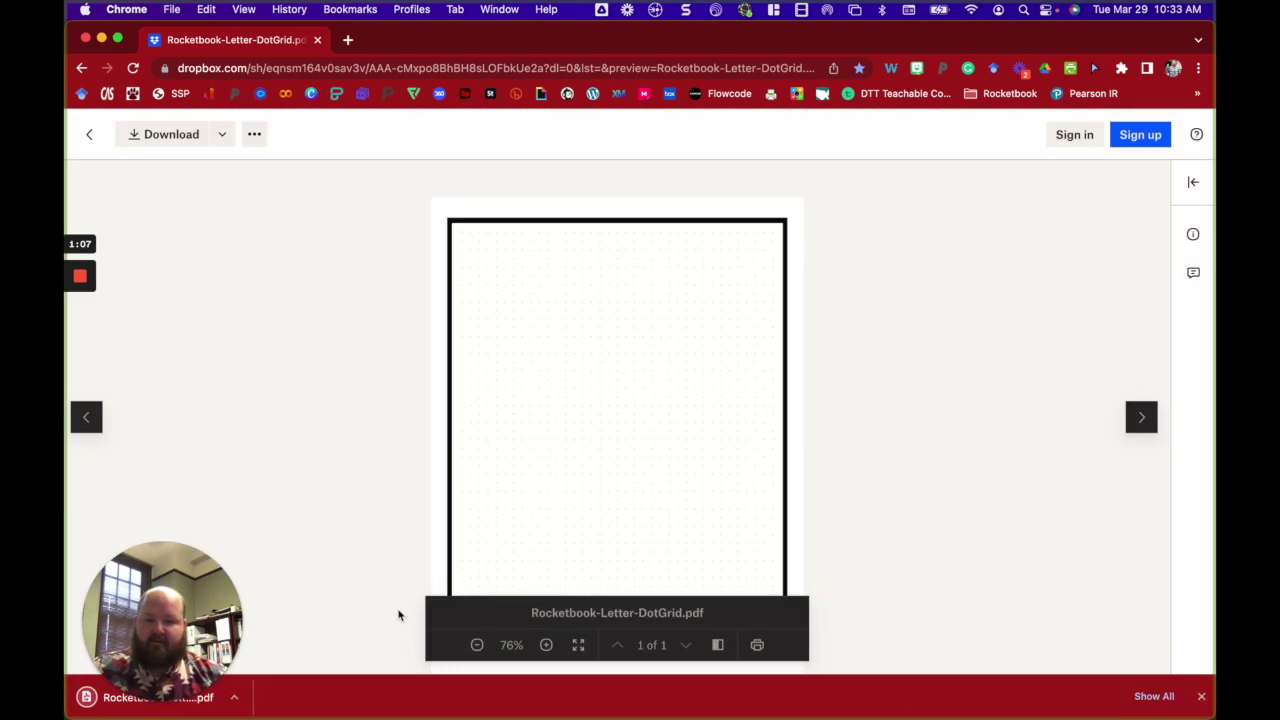
# Step: Open the downloaded dot grid PDF and examine the page down to its icon row and QR code
pyautogui.click(183, 703)
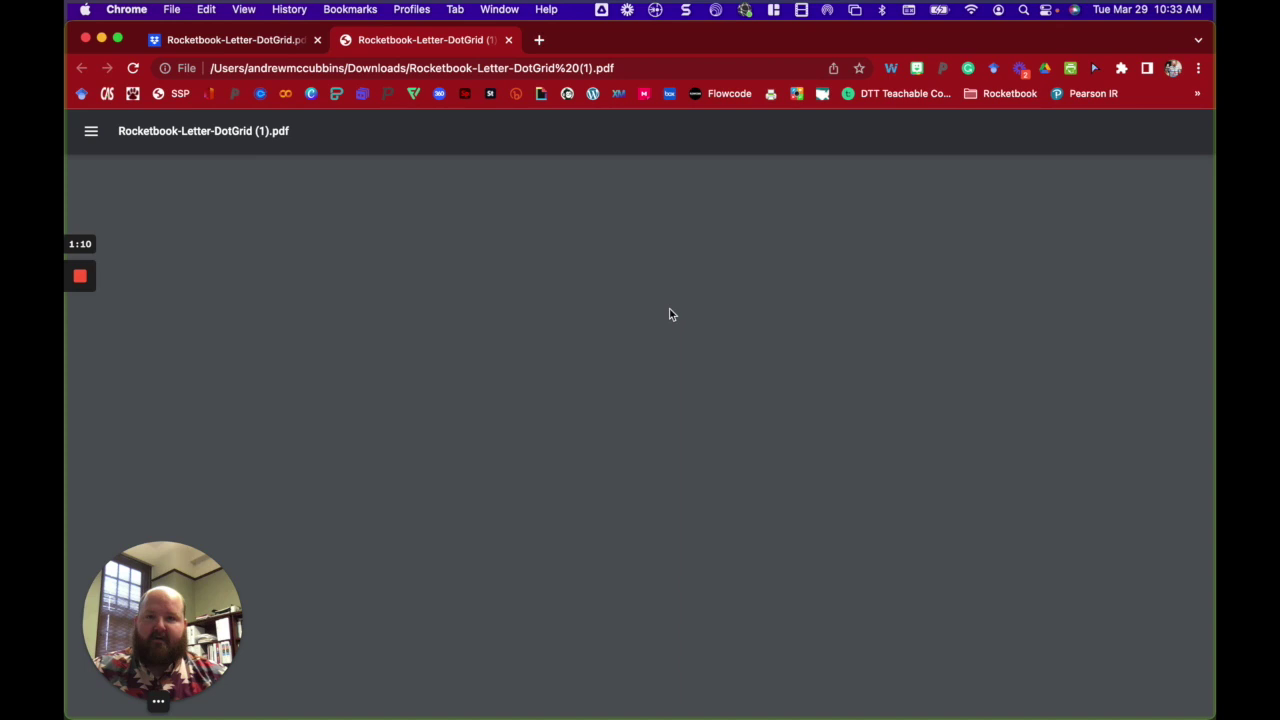
pyautogui.scroll(-5, 714, 557)
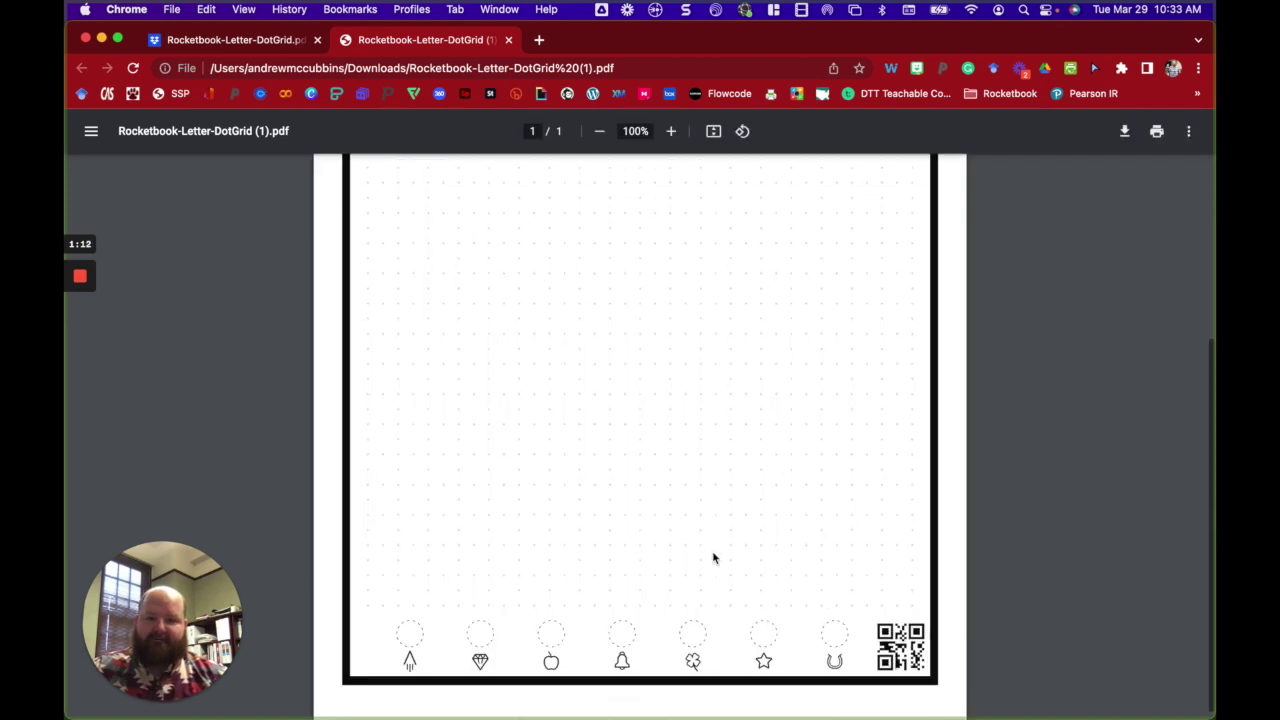
pyautogui.scroll(5, 714, 557)
pyautogui.scroll(-1, 714, 557)
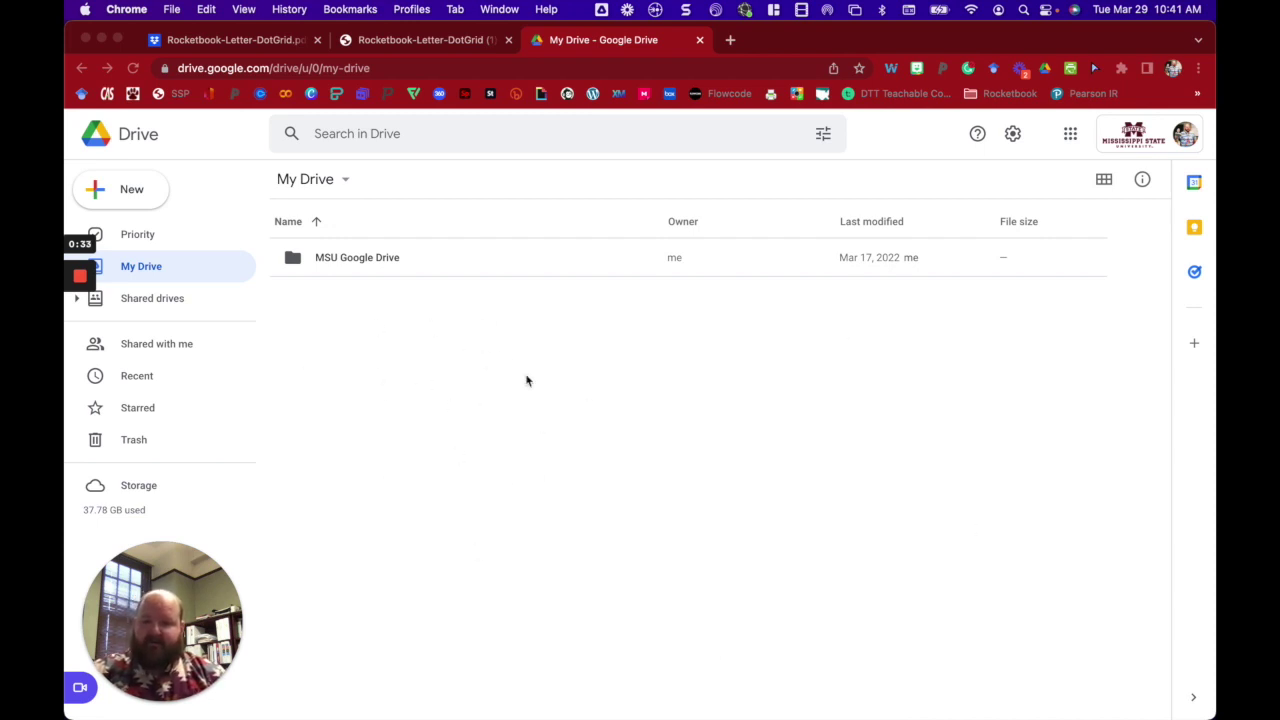
# Step: Create a new folder named Rocketbook Scans in My Drive on Google Drive
pyautogui.click(123, 197)
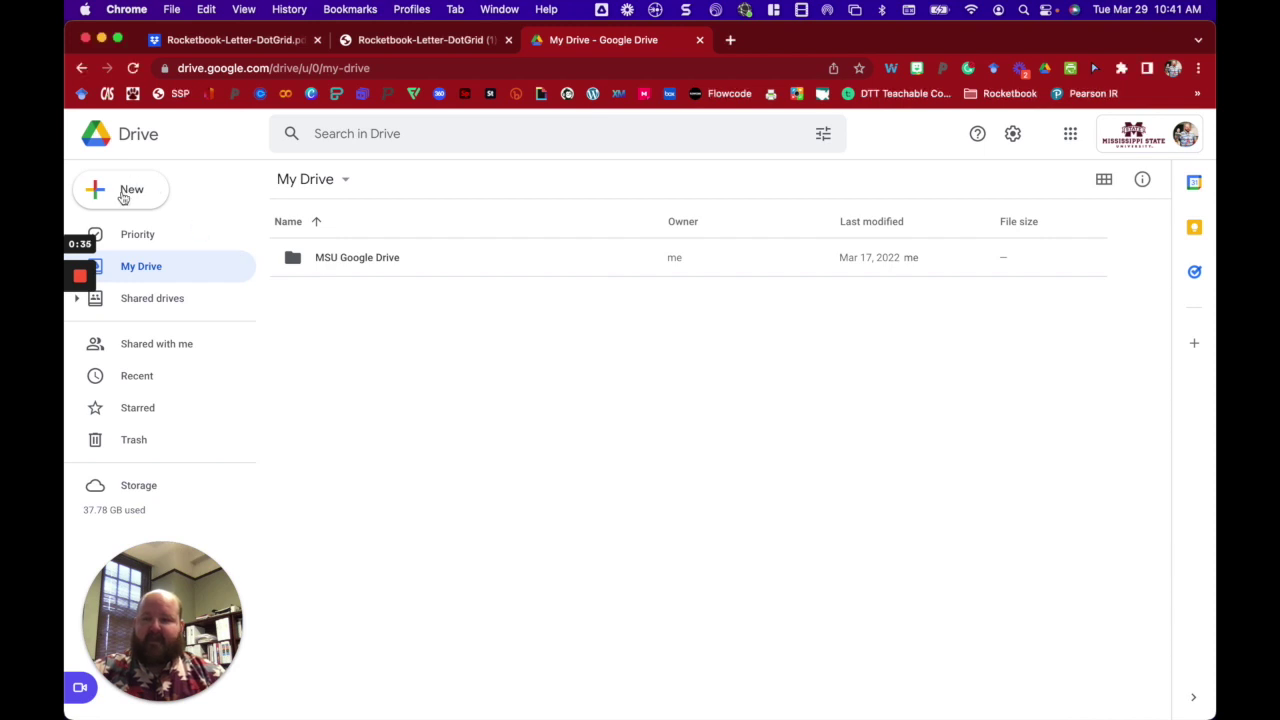
pyautogui.click(124, 193)
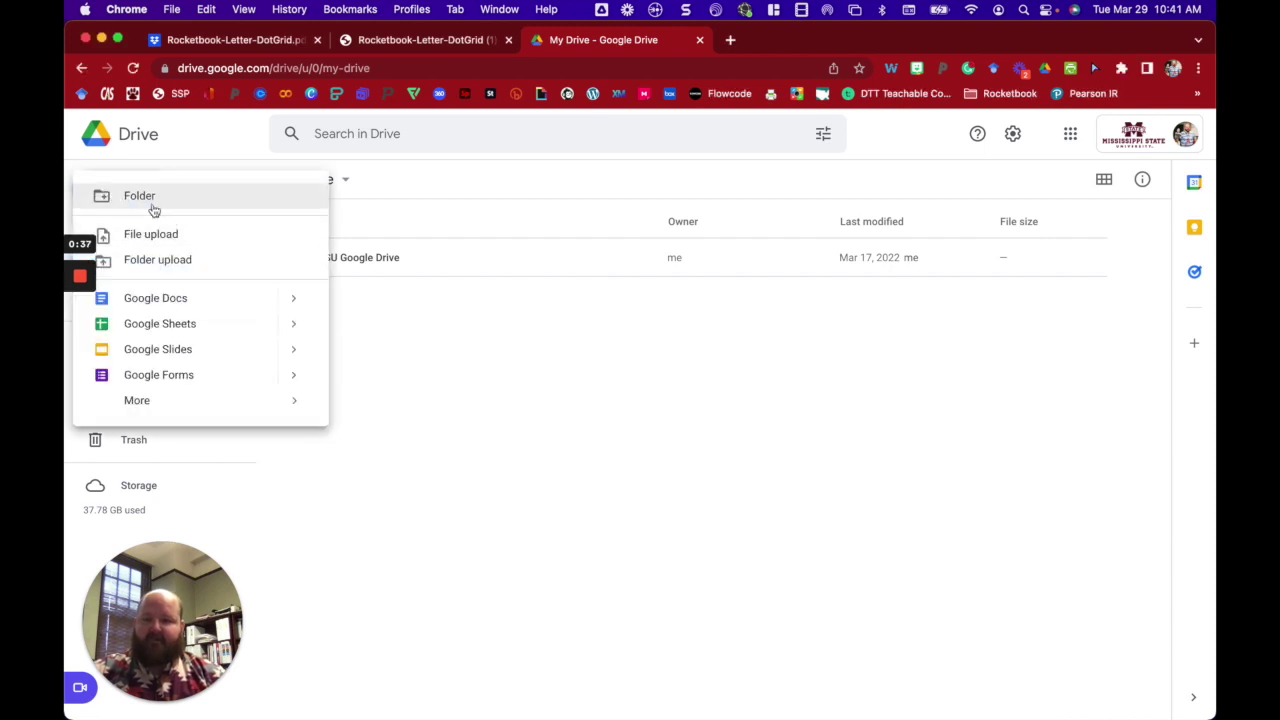
pyautogui.click(148, 203)
pyautogui.write('R')
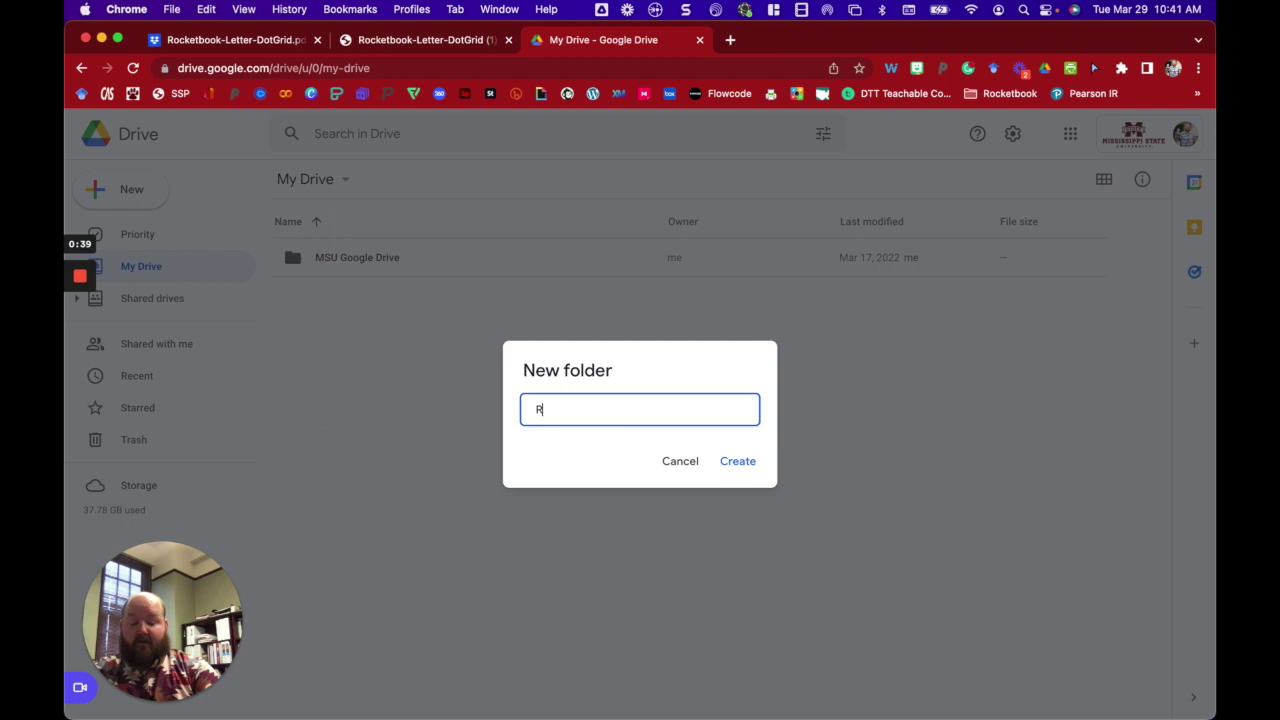
pyautogui.write('ocketbook Scans')
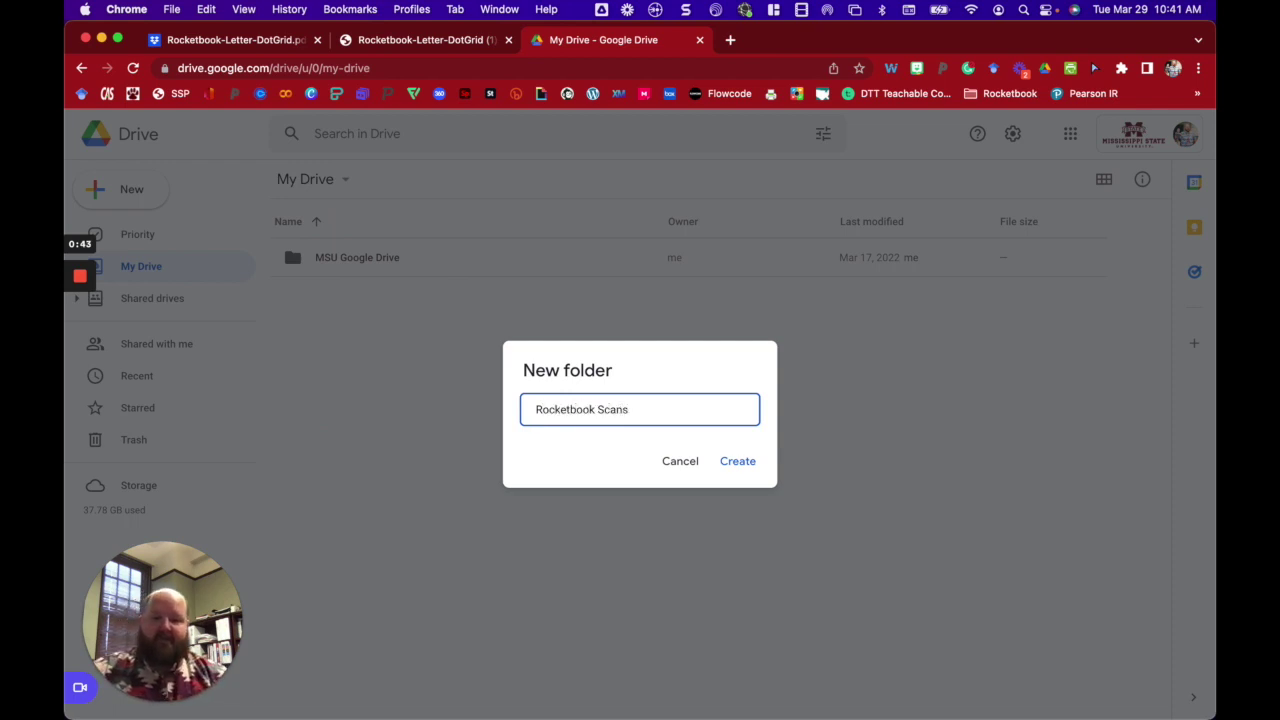
pyautogui.click(739, 468)
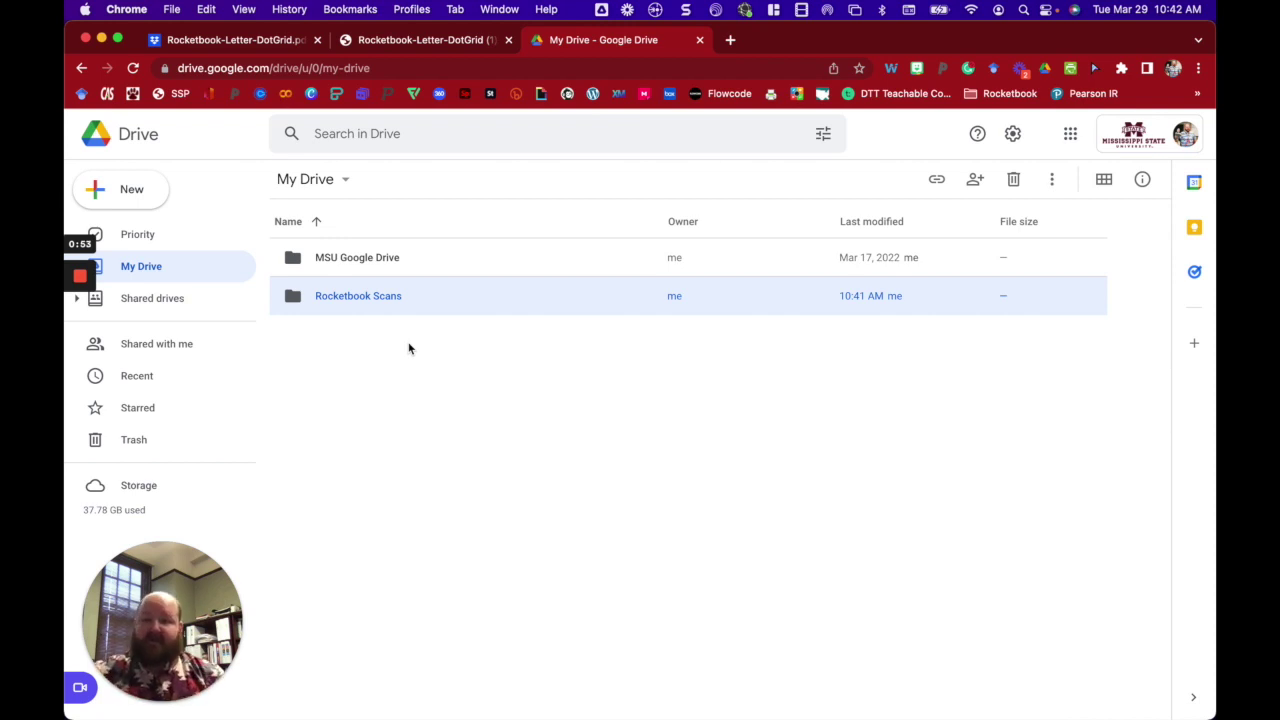
pyautogui.click(80, 275)
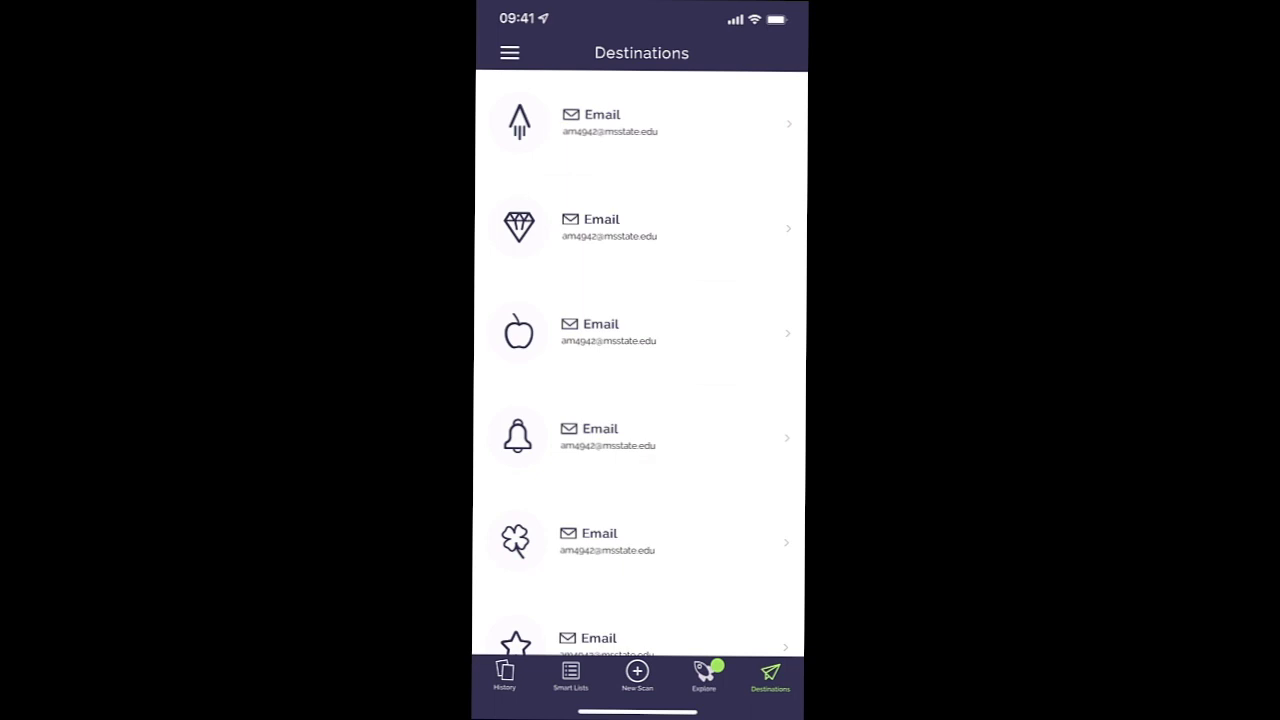
# Step: In the Rocketbook mobile app, review the destinations assigned to each of the page icons
pyautogui.scroll(-5, 640, 368)
pyautogui.scroll(4, 640, 368)
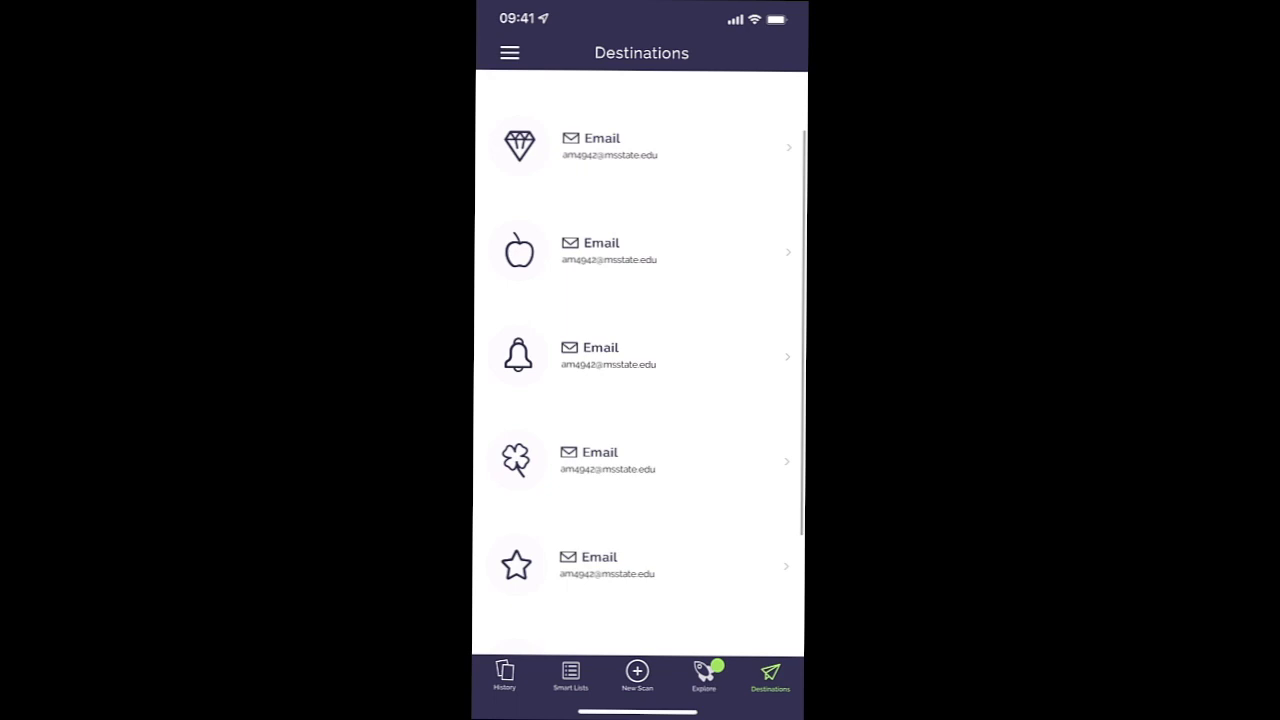
pyautogui.scroll(2, 640, 368)
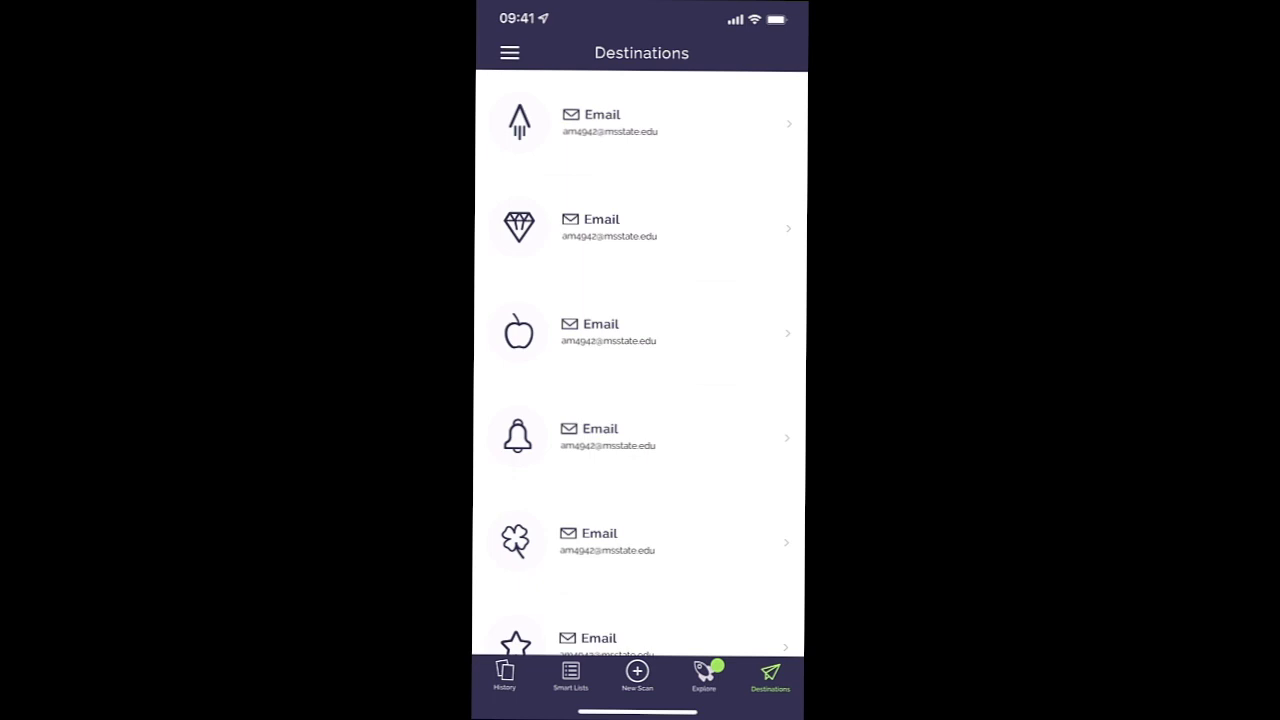
pyautogui.scroll(-3, 640, 360)
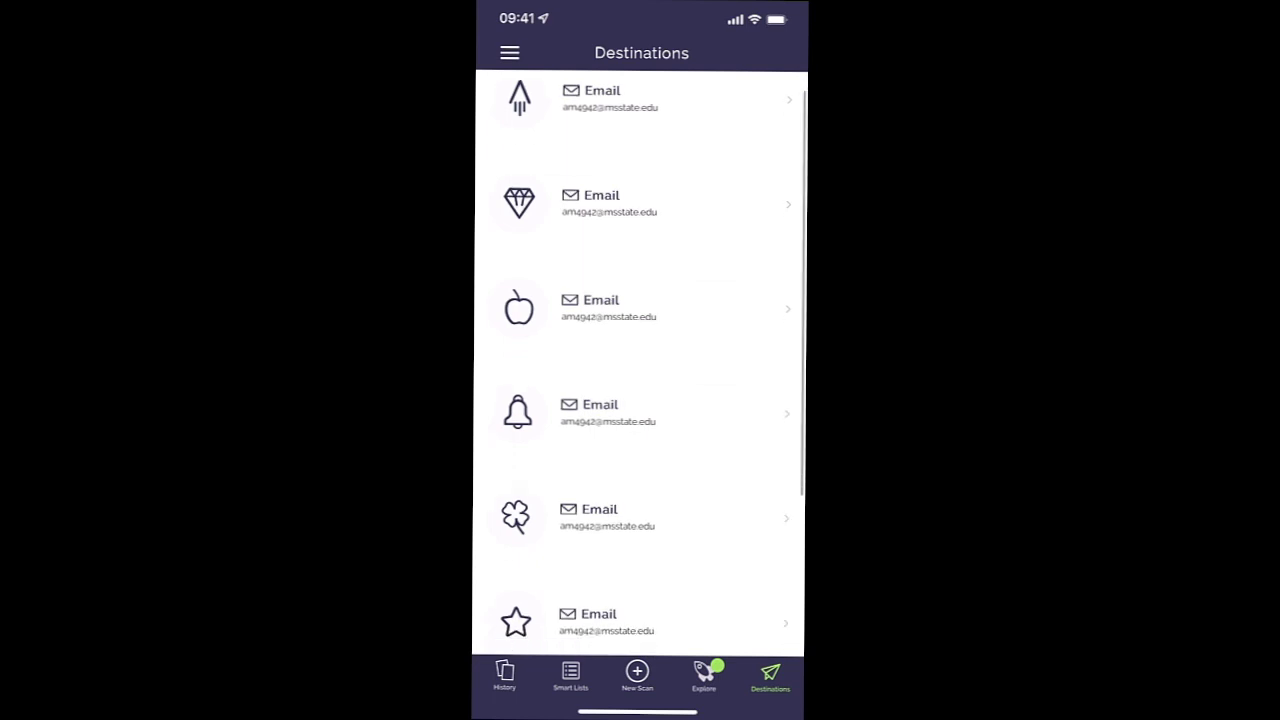
pyautogui.scroll(2, 640, 360)
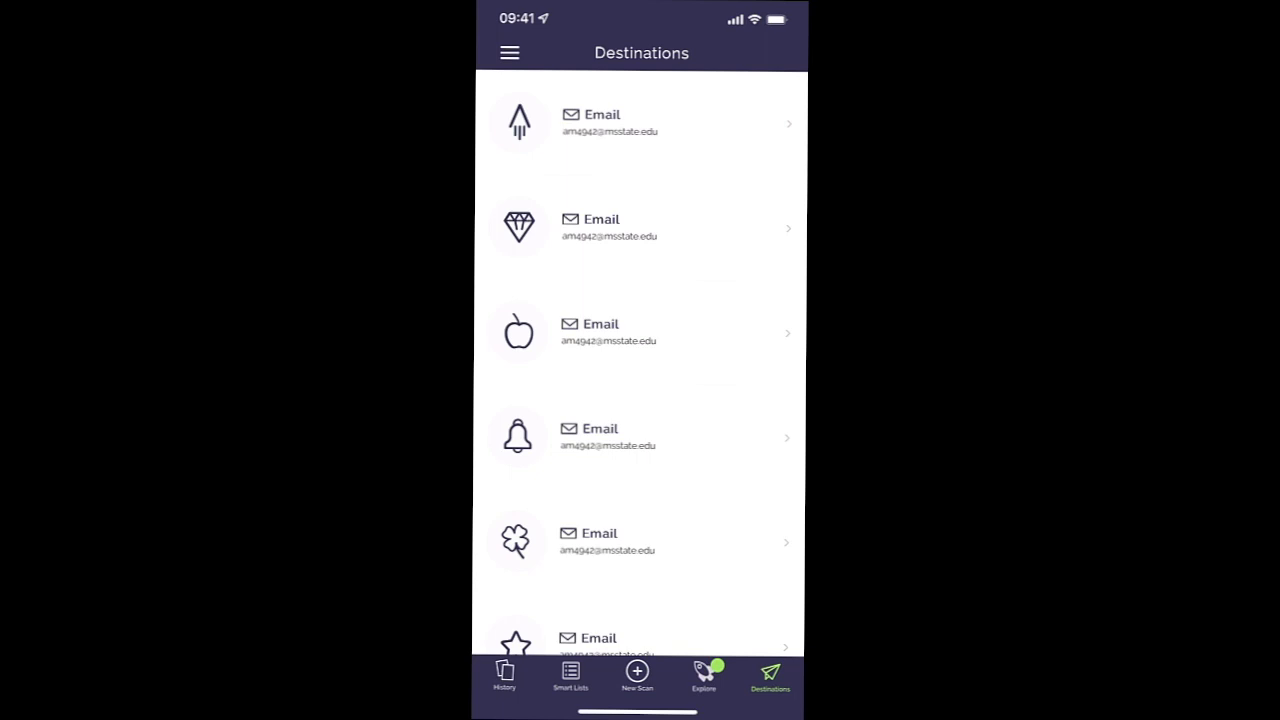
pyautogui.scroll(-5, 640, 360)
pyautogui.scroll(5, 640, 360)
pyautogui.scroll(2, 640, 365)
# Step: Change the rocket icon's destination to Google Drive, using the existing account and the Rocketbook Scans folder
pyautogui.click(640, 122)
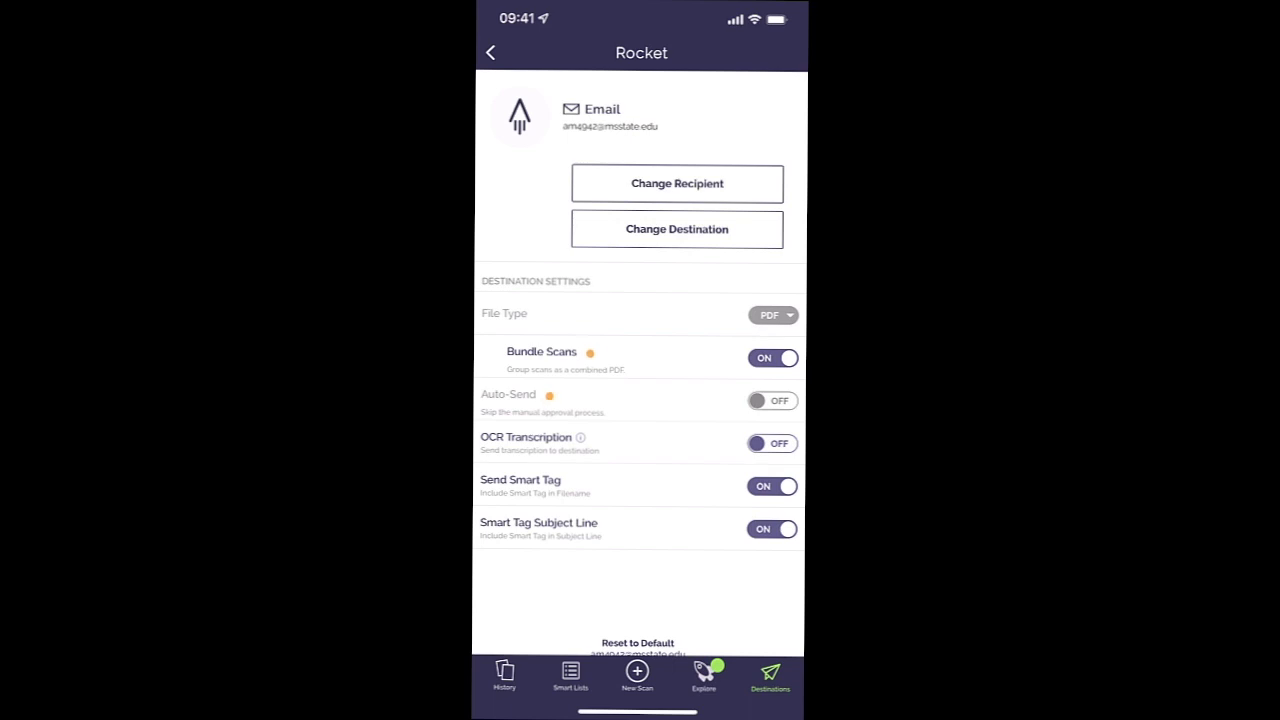
pyautogui.click(677, 229)
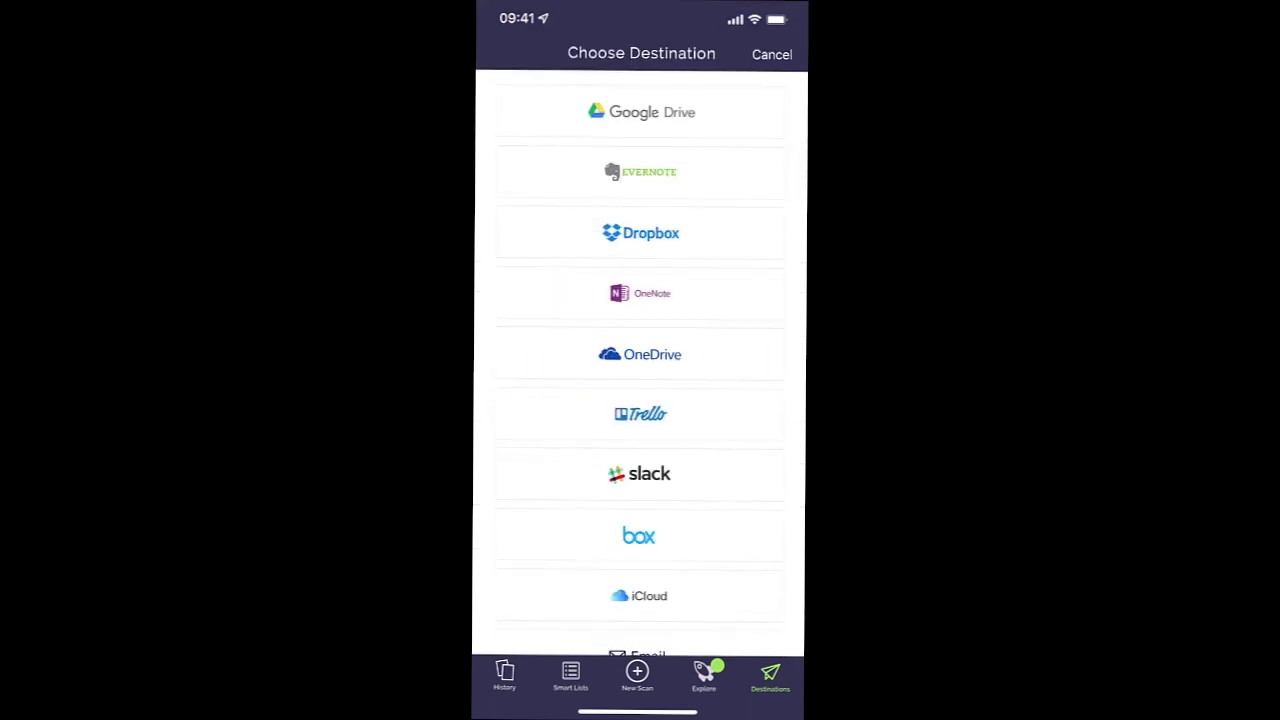
pyautogui.scroll(-2, 640, 360)
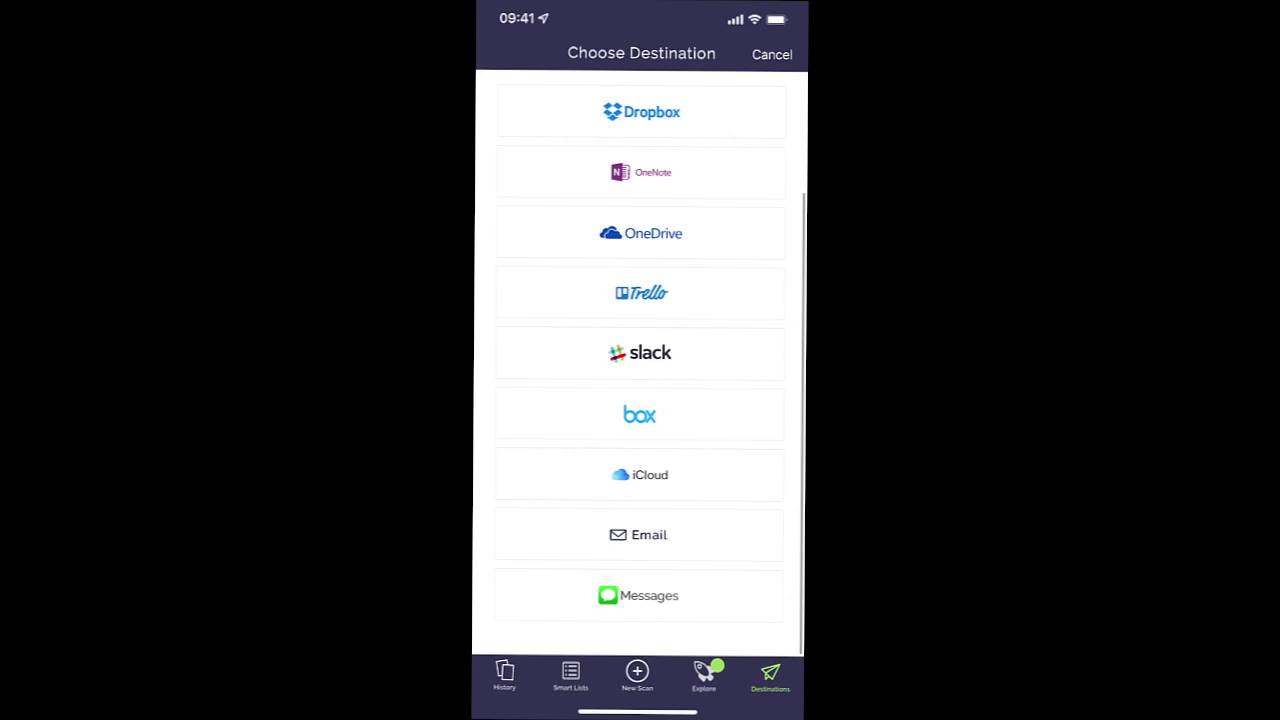
pyautogui.scroll(2, 640, 360)
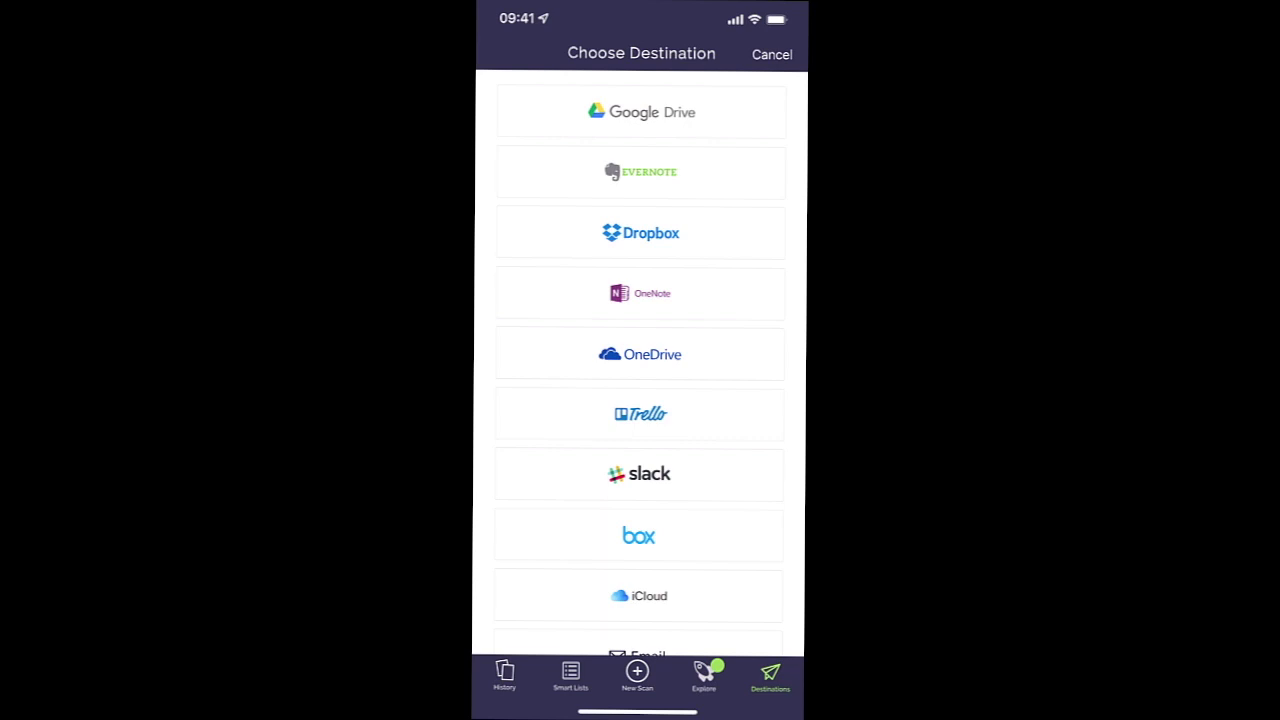
pyautogui.click(641, 112)
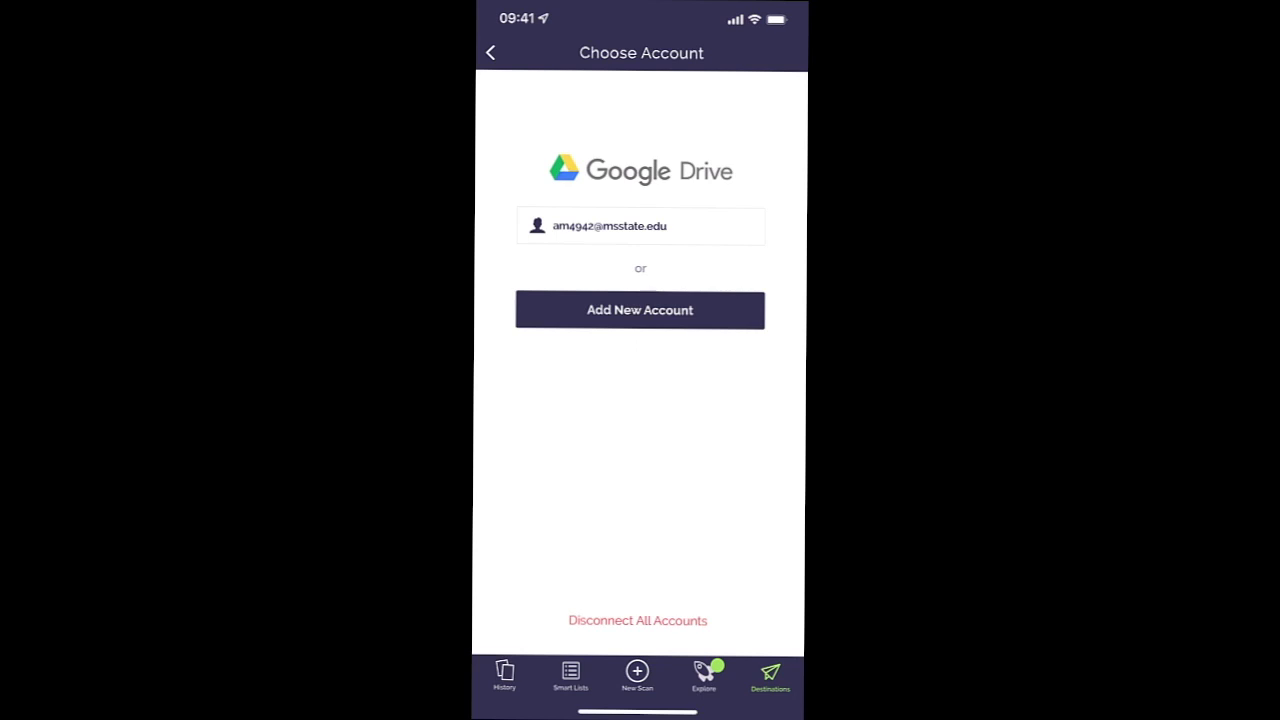
pyautogui.click(640, 226)
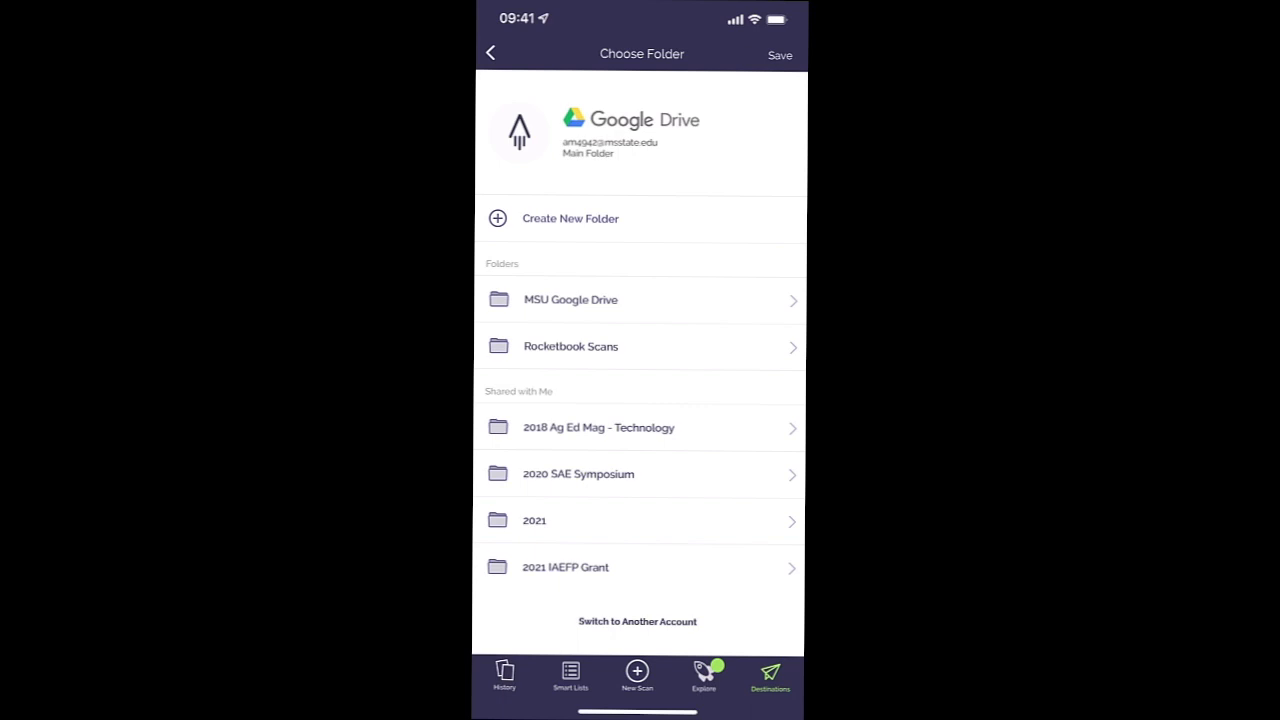
pyautogui.click(640, 330)
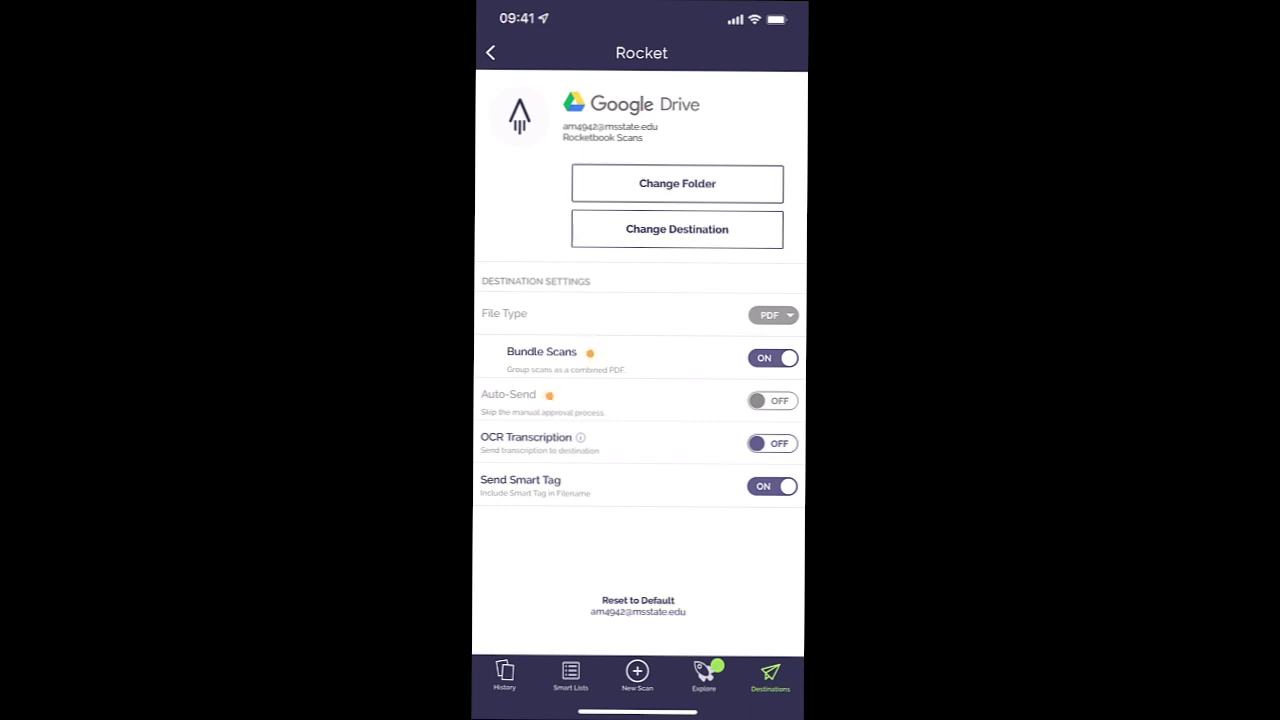
pyautogui.scroll(-2, 640, 400)
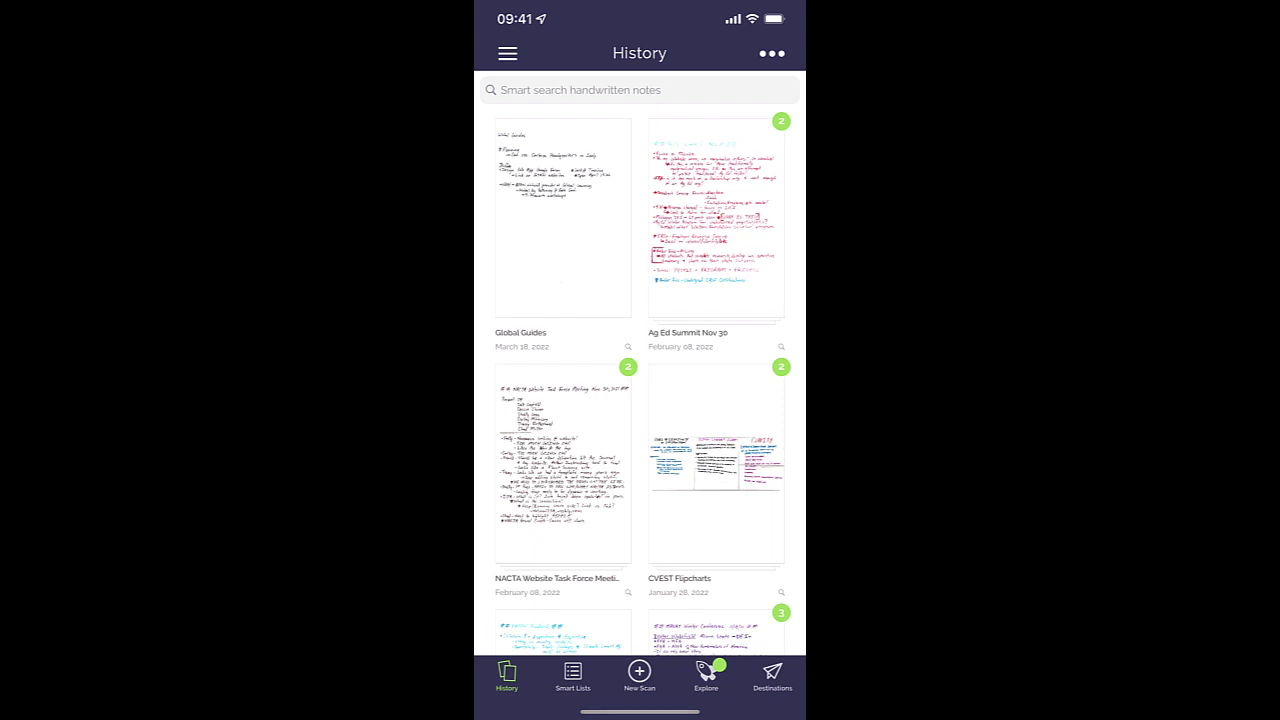
# Step: Scan the handwritten page with the Rocketbook app and send it under the name Rocketbook Demo
pyautogui.click(639, 672)
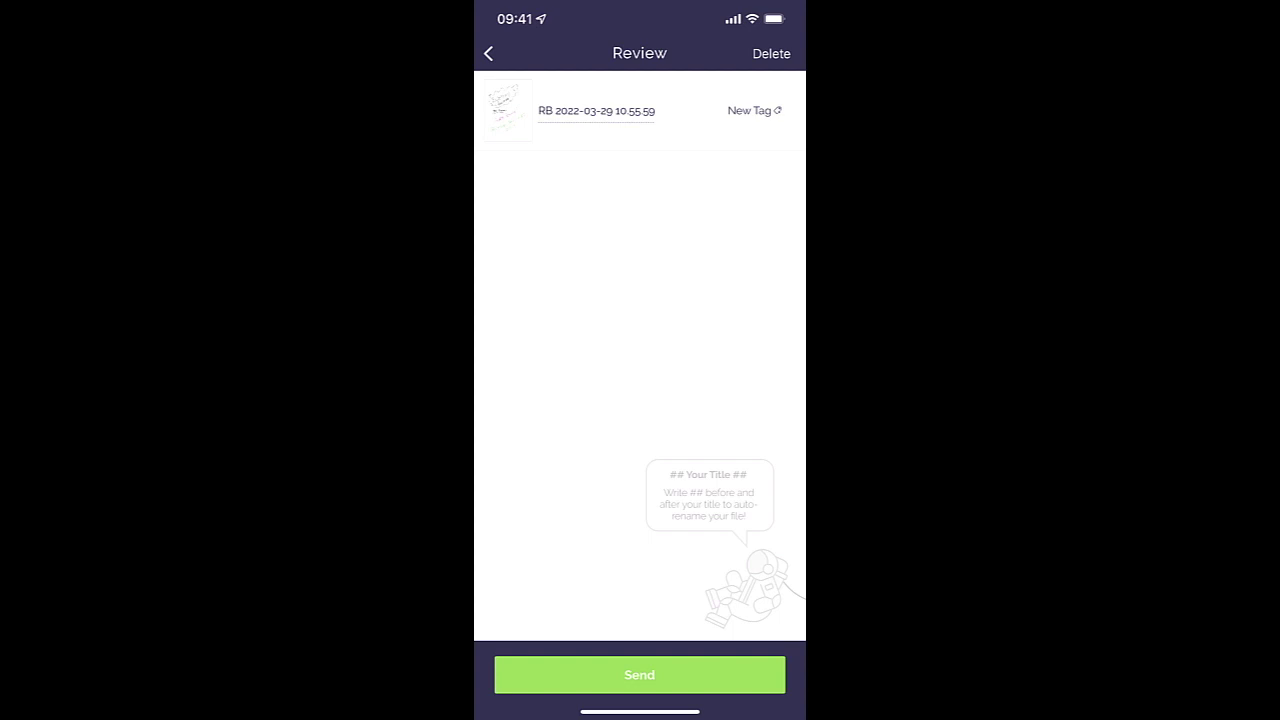
pyautogui.click(596, 111)
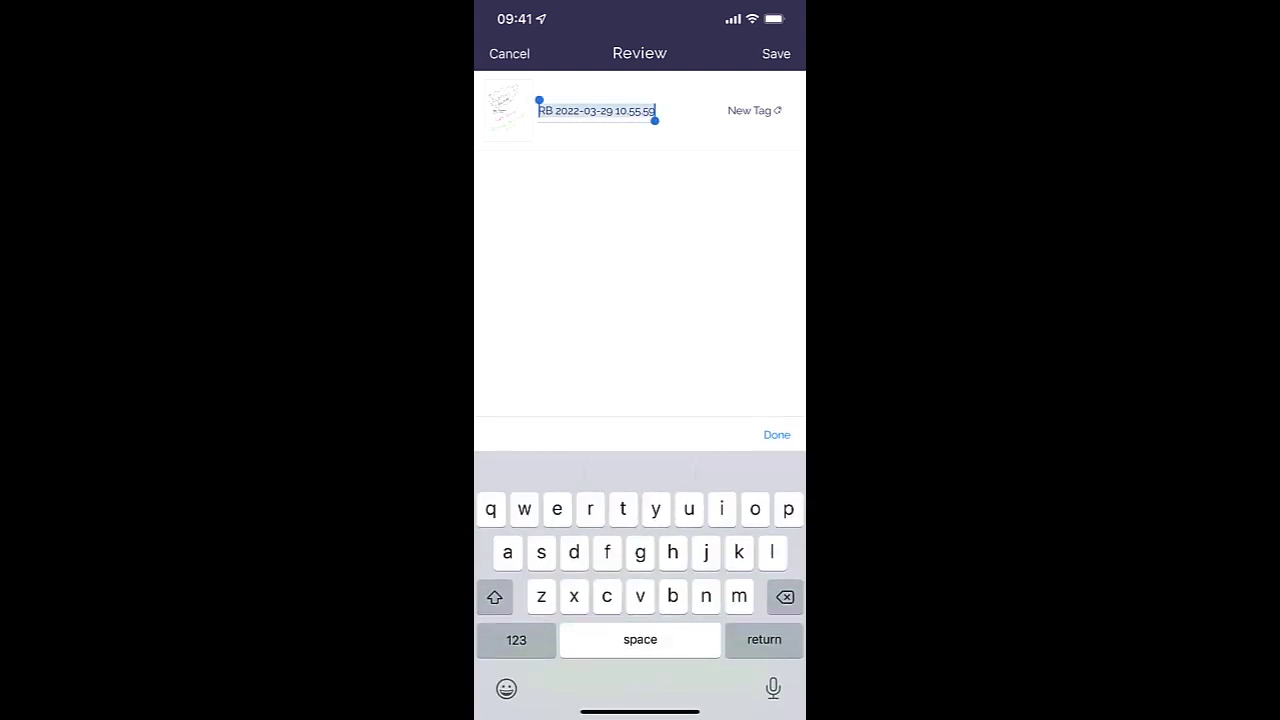
pyautogui.write('Roc')
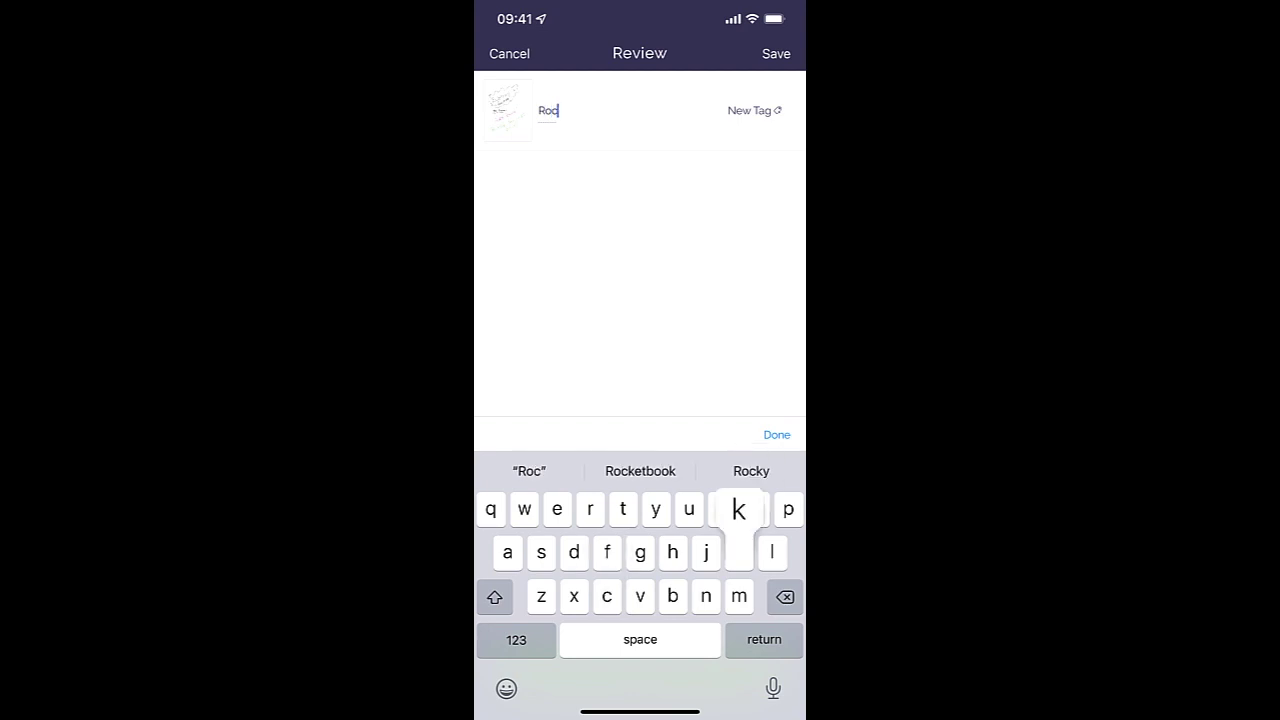
pyautogui.write('ketbook ')
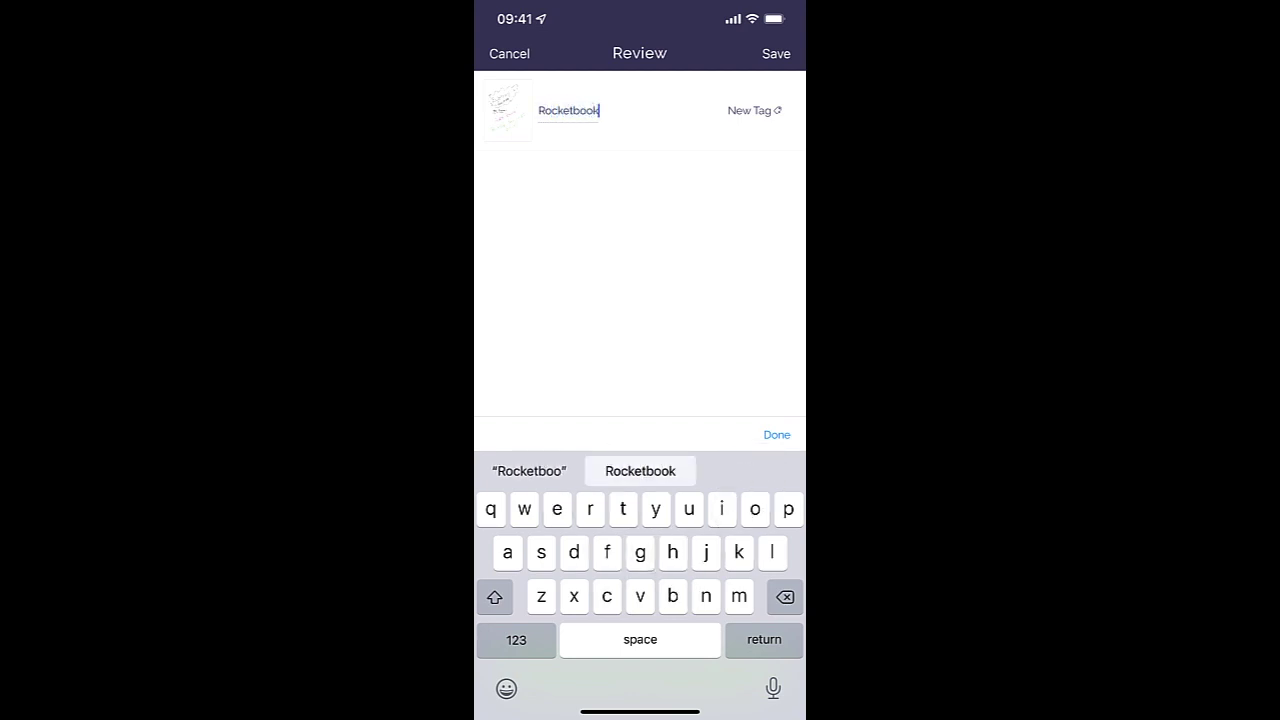
pyautogui.write('Demo')
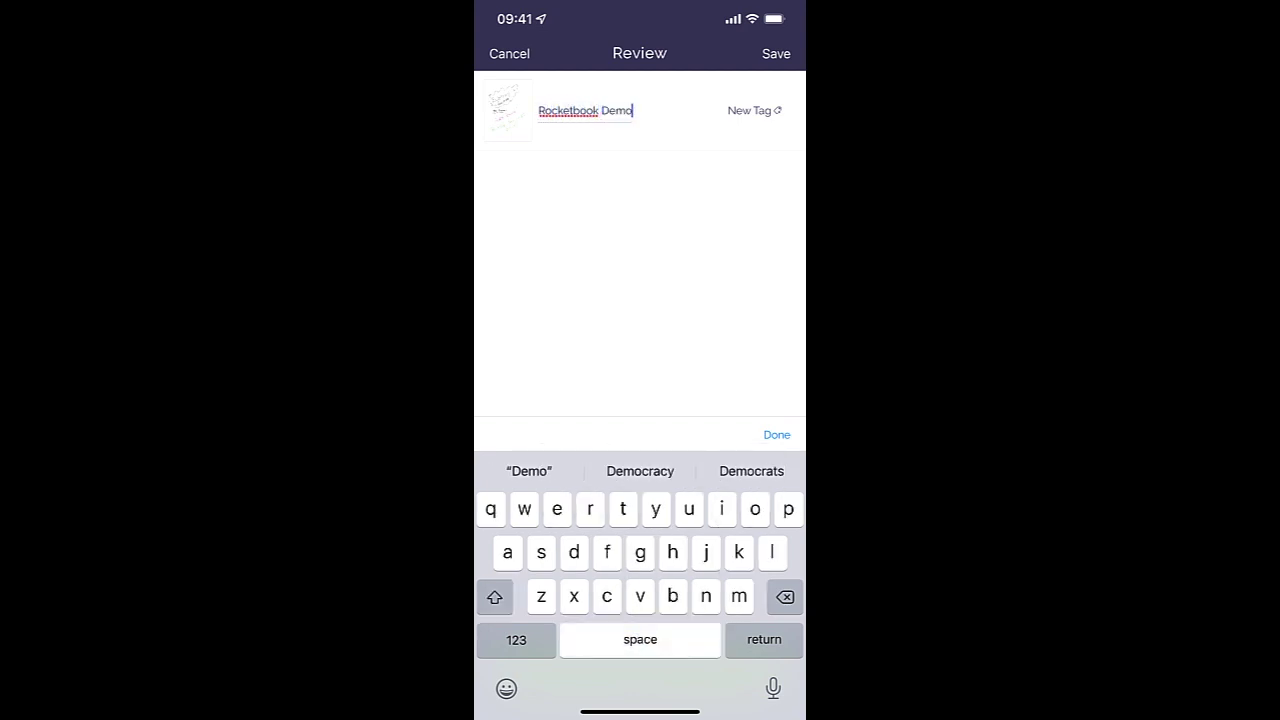
pyautogui.press('Return')
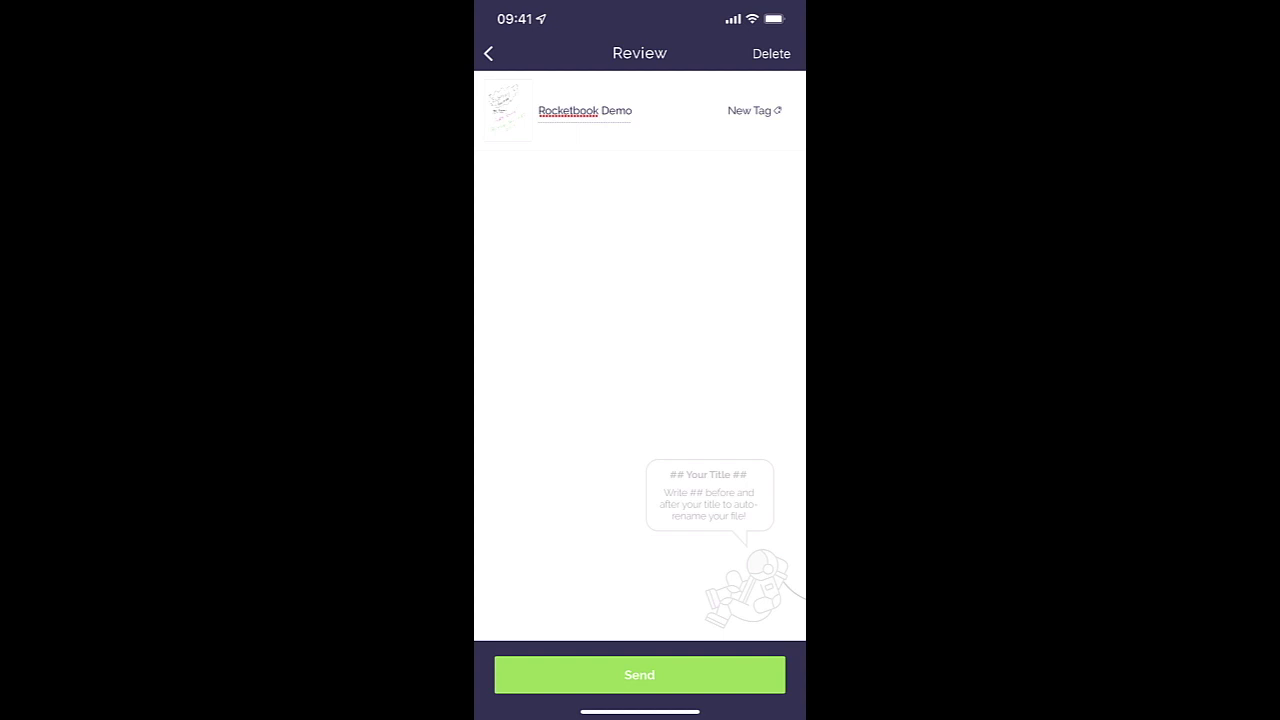
pyautogui.click(639, 674)
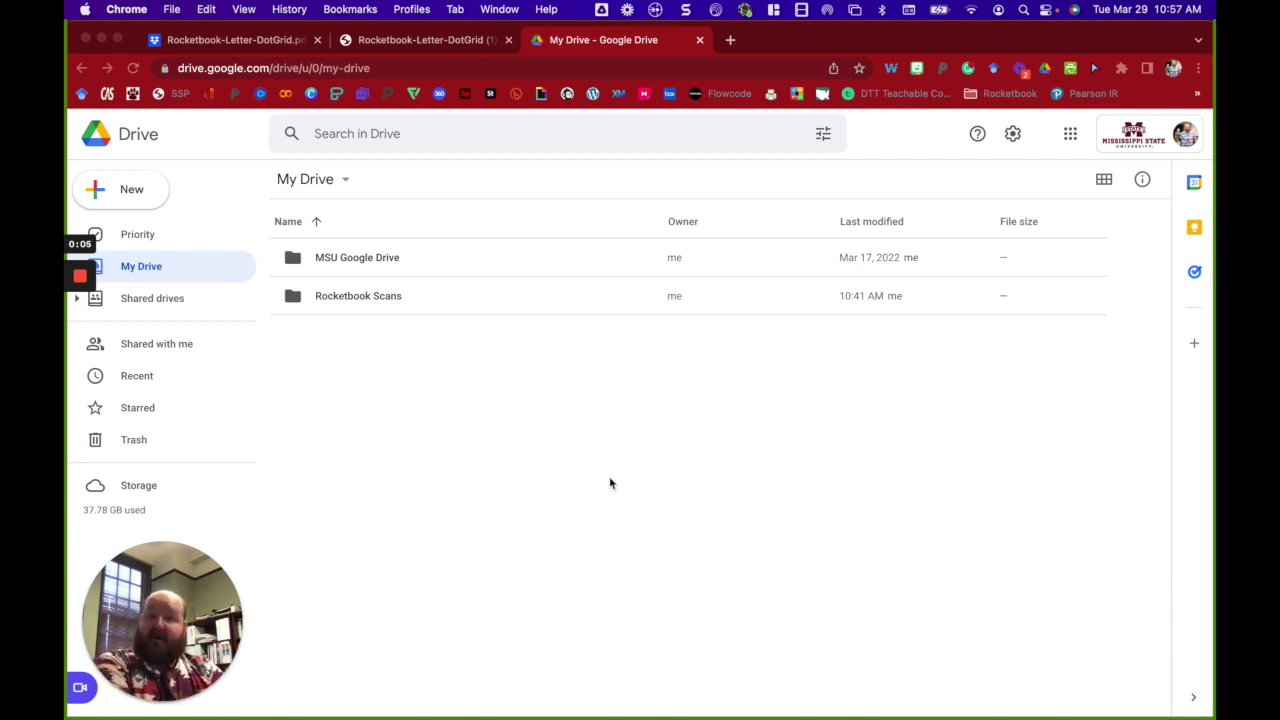
# Step: In Google Drive, open Rocketbook Demo.pdf from the Rocketbook Scans folder and look over the whole scanned page
pyautogui.doubleClick(357, 310)
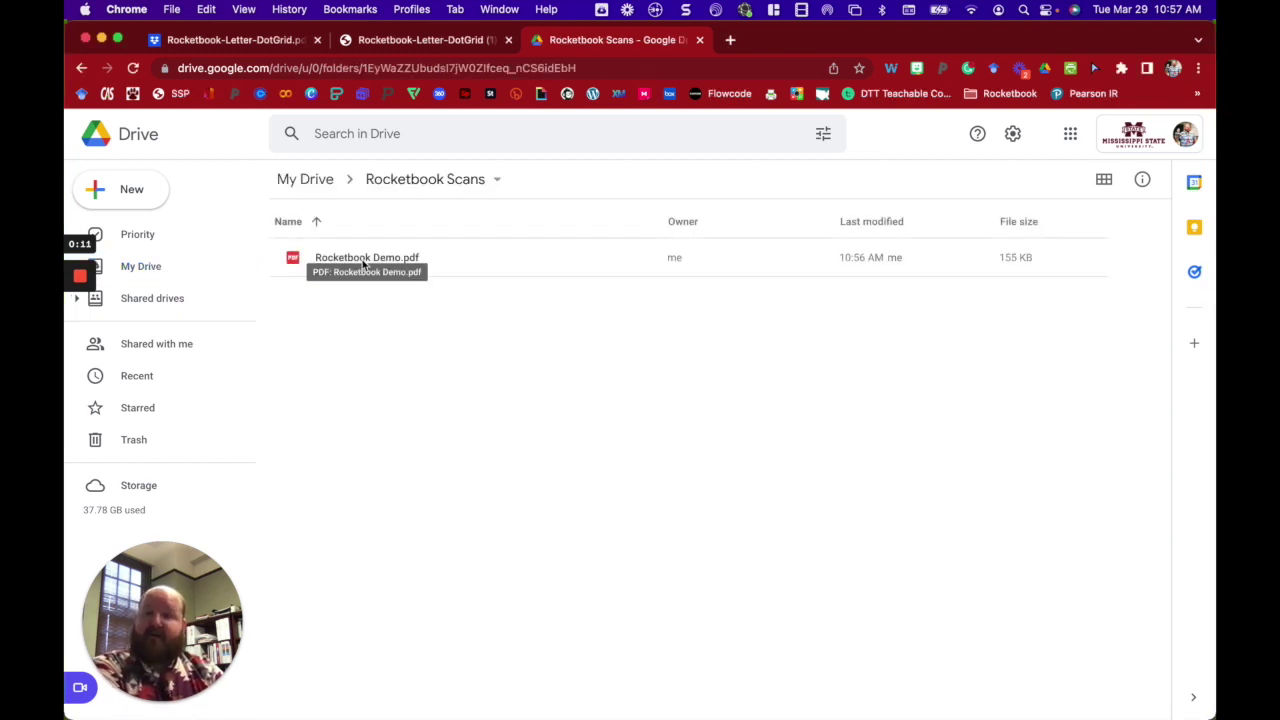
pyautogui.doubleClick(363, 259)
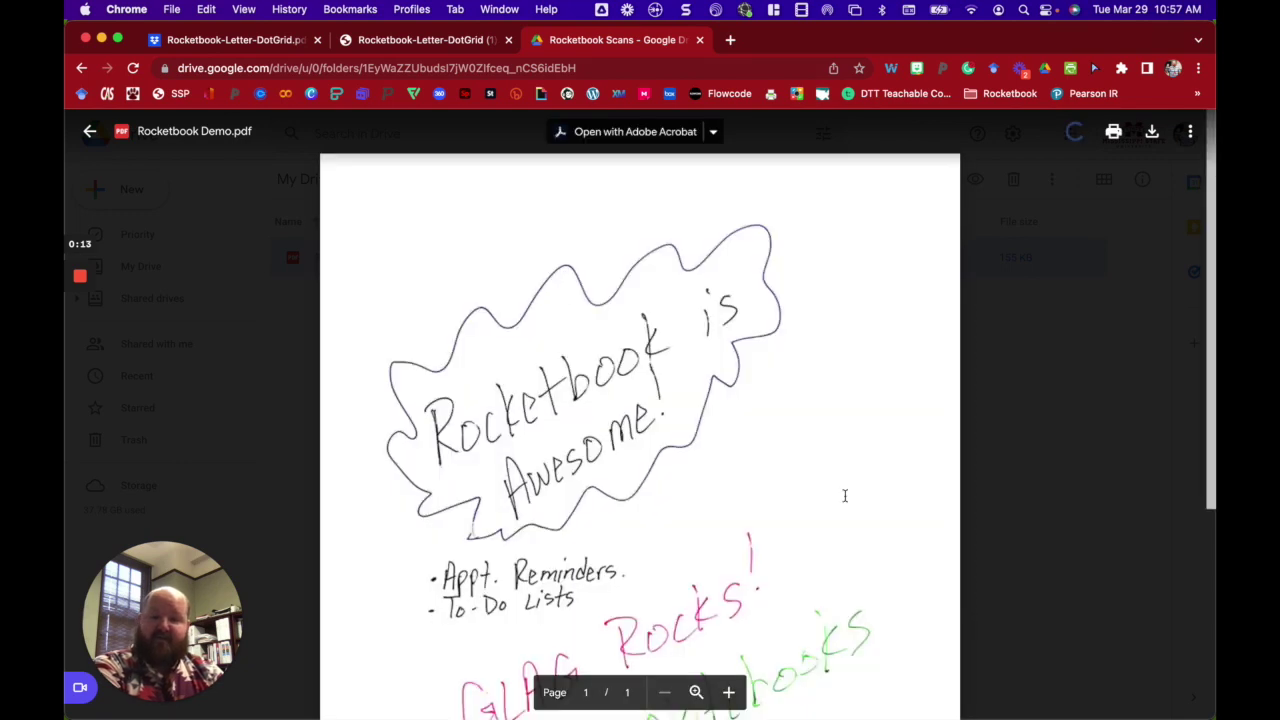
pyautogui.scroll(-6, 844, 495)
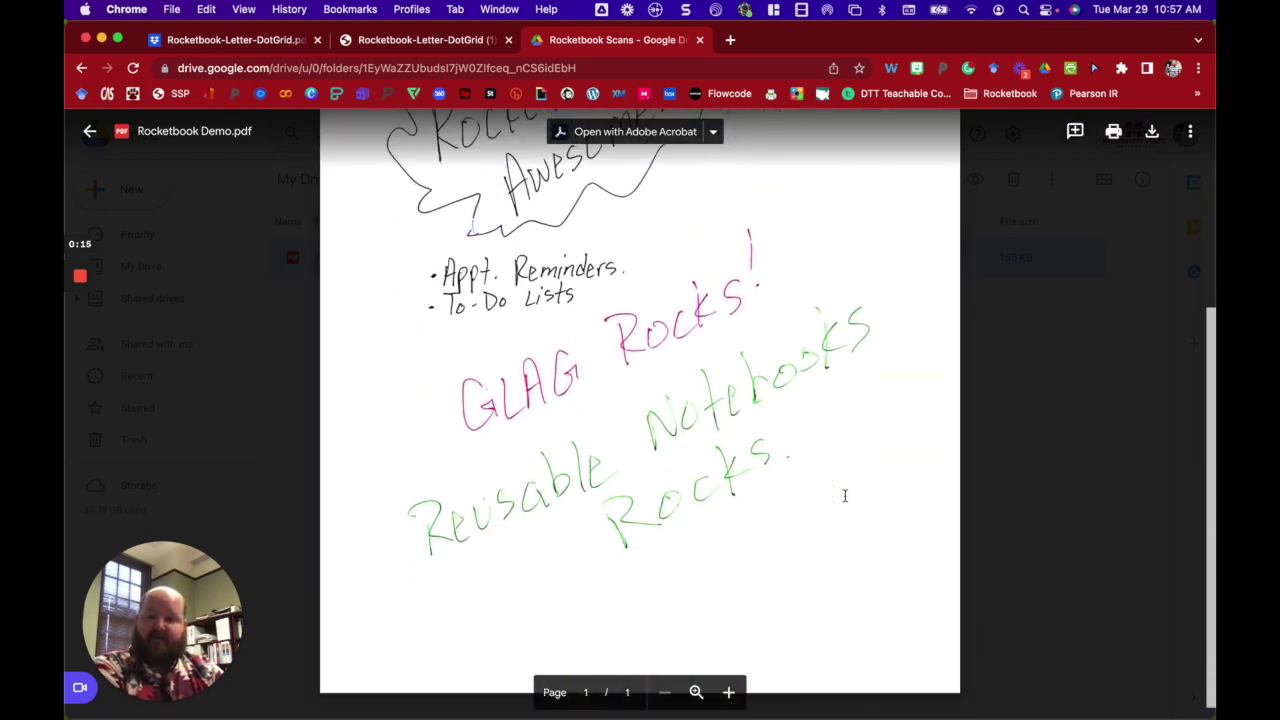
pyautogui.scroll(-1, 844, 495)
pyautogui.scroll(6, 844, 495)
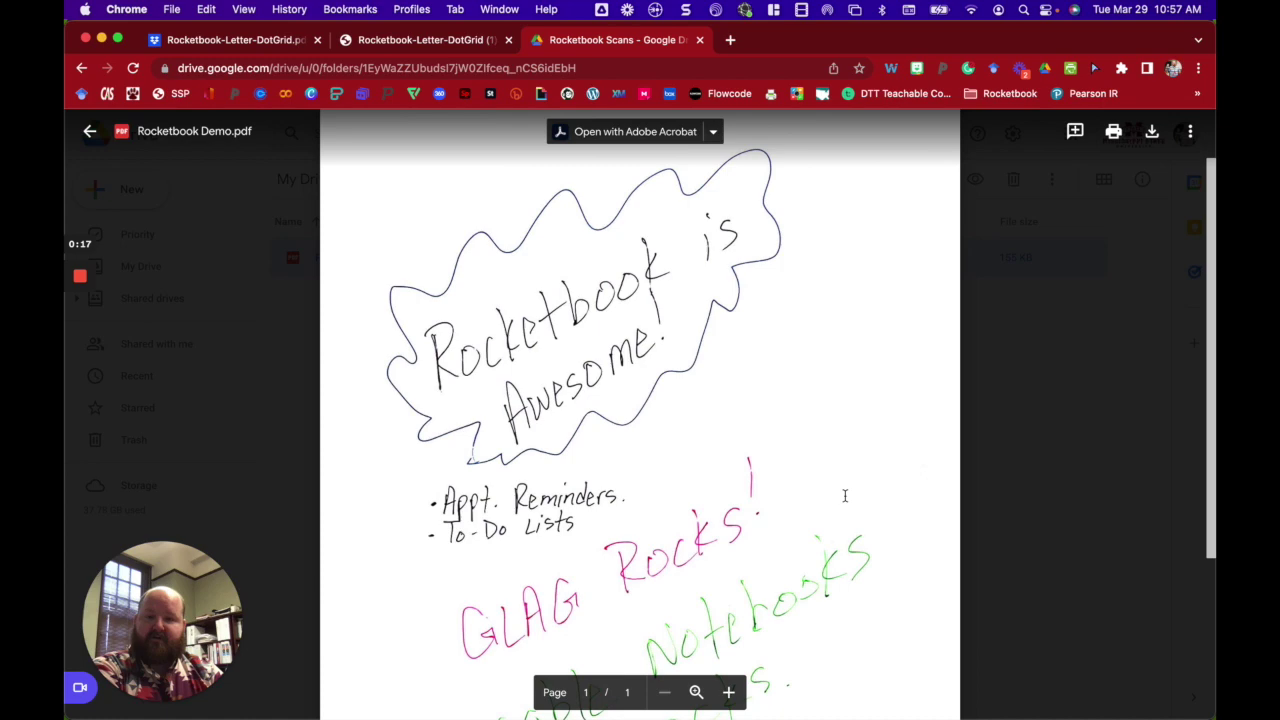
pyautogui.scroll(-6, 844, 495)
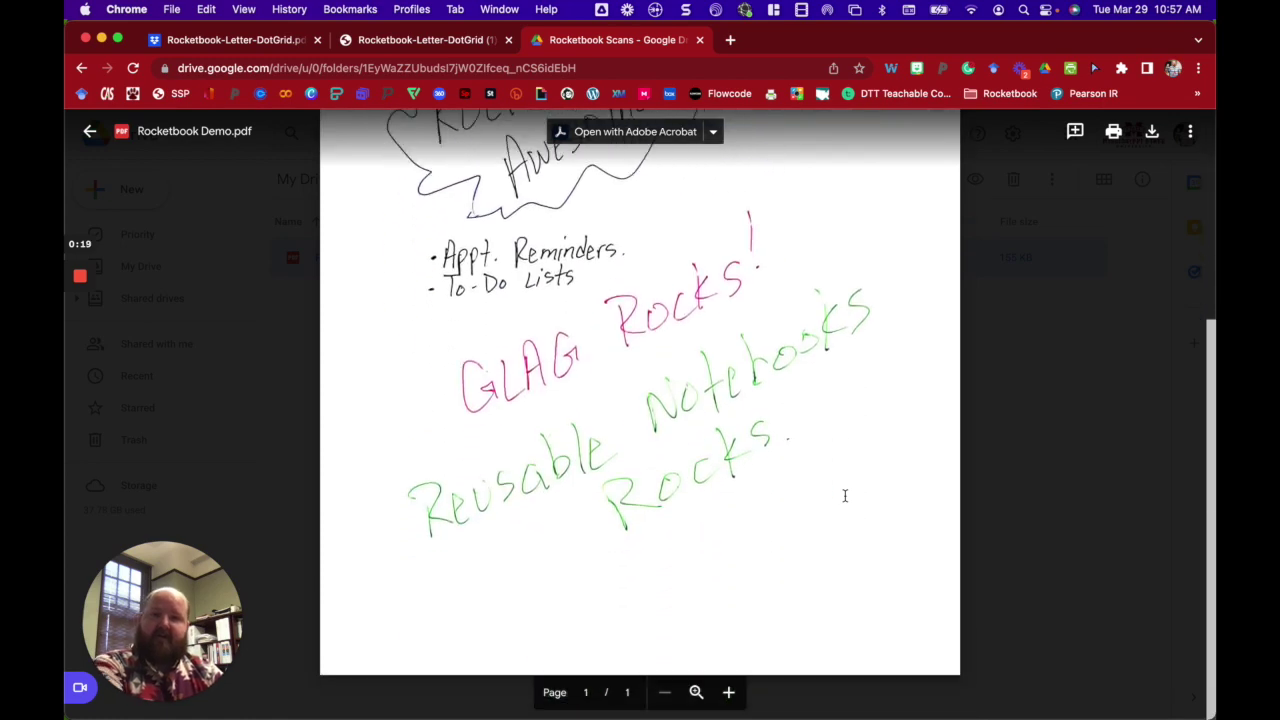
pyautogui.scroll(6, 844, 495)
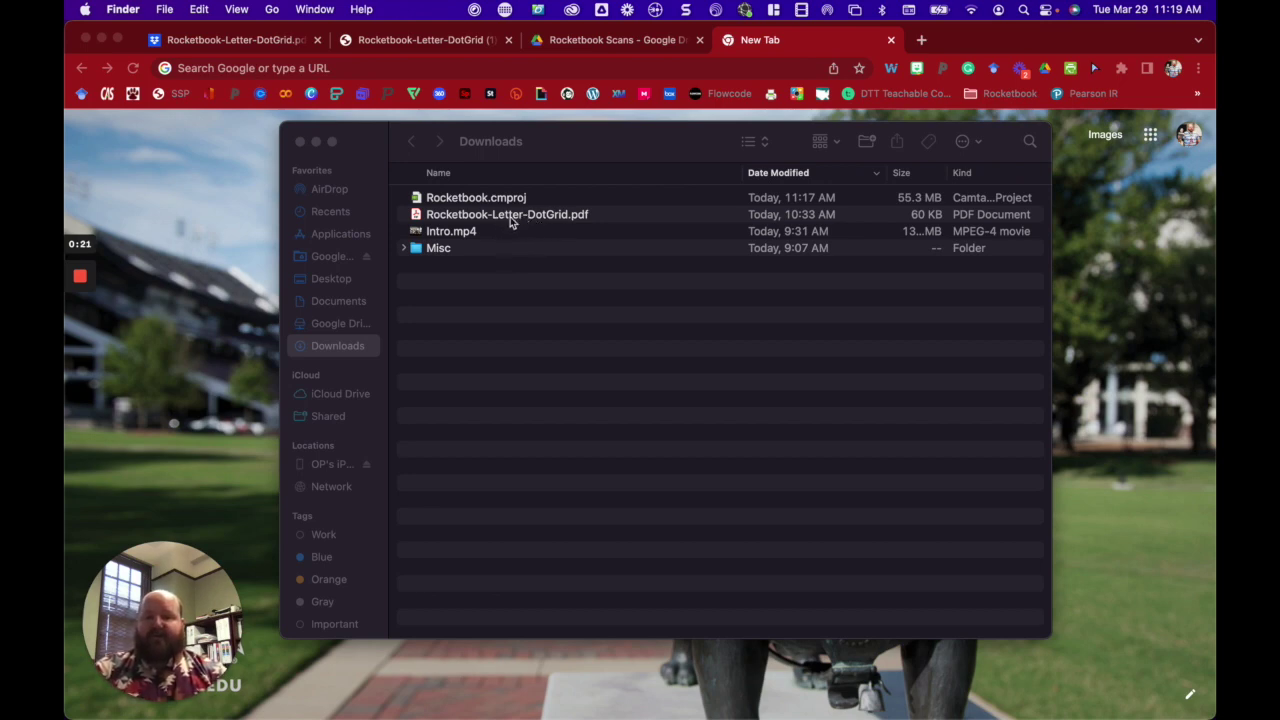
# Step: Open Rocketbook-Letter-DotGrid.pdf from the Downloads folder in Preview and move its window toward the middle of the screen
pyautogui.rightClick(563, 222)
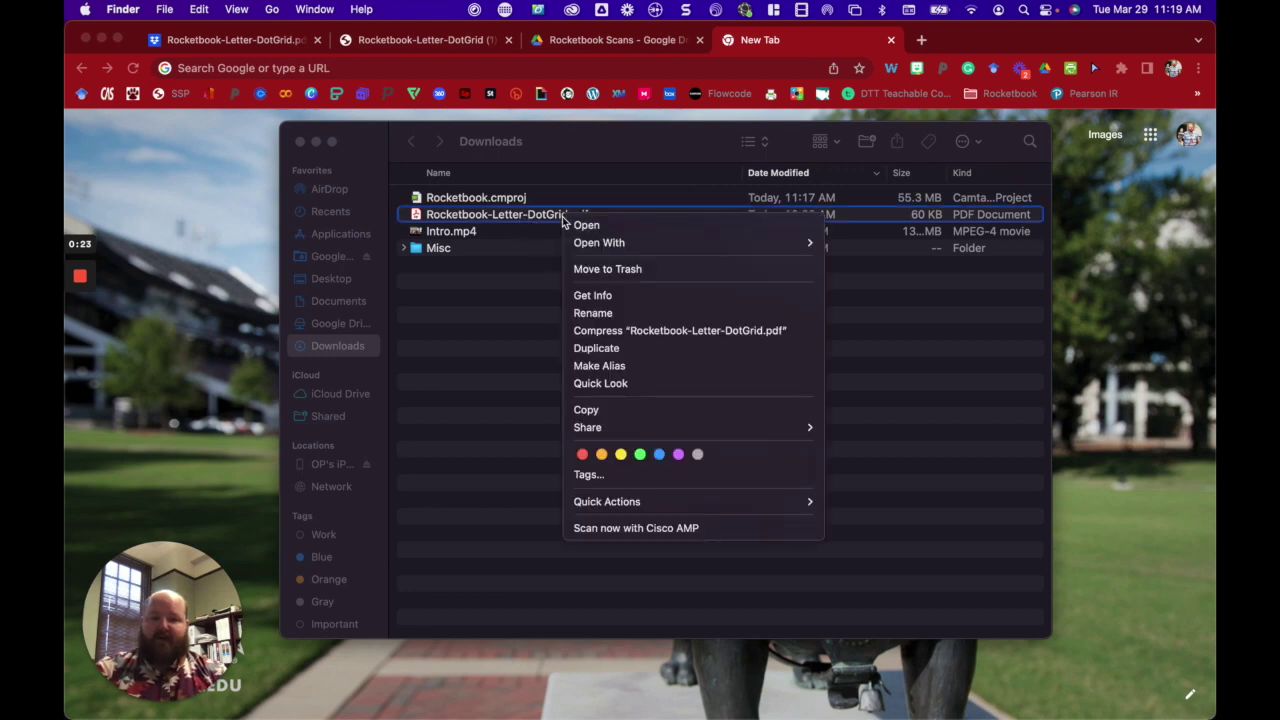
pyautogui.moveTo(606, 242)
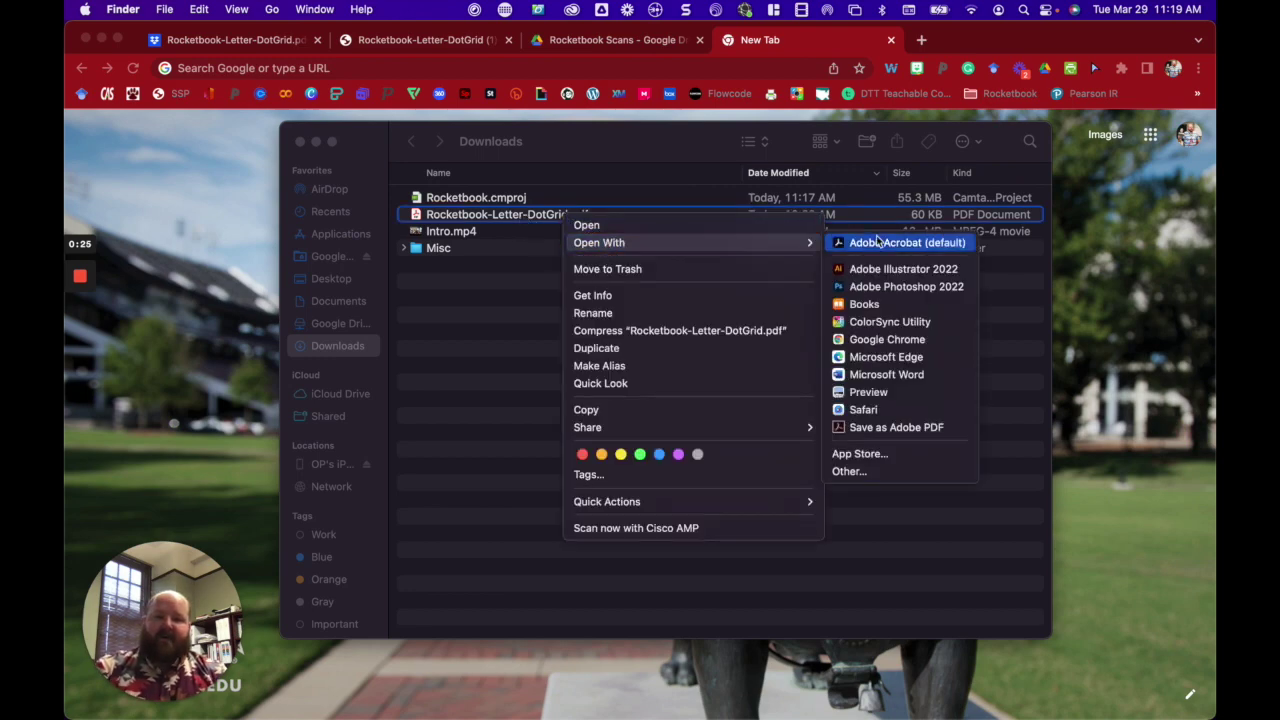
pyautogui.click(890, 396)
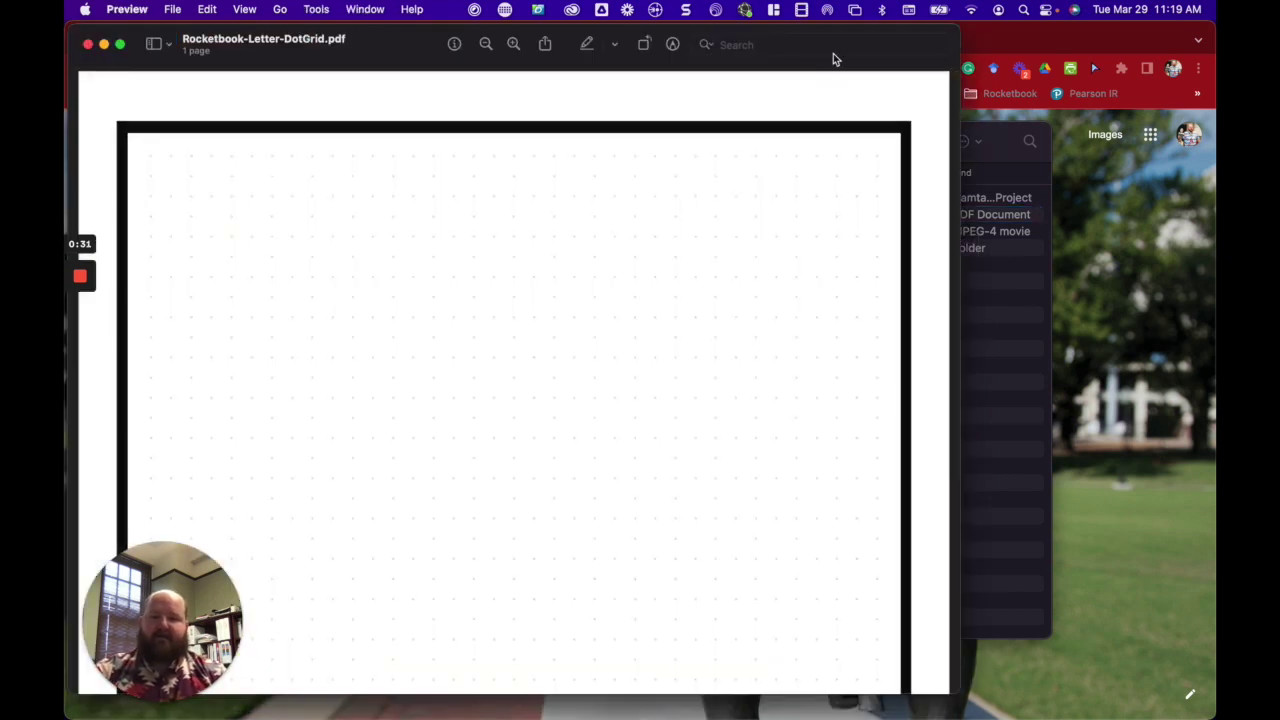
pyautogui.moveTo(835, 60); pyautogui.dragTo(1003, 58)
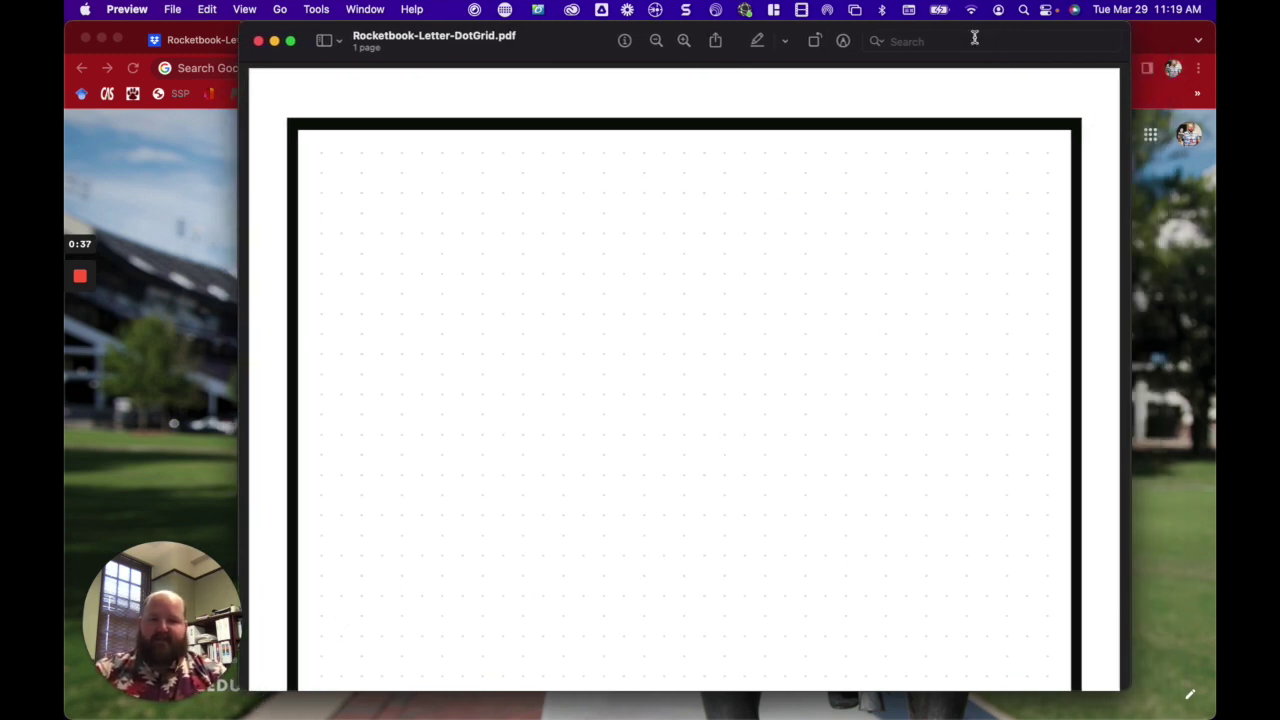
pyautogui.moveTo(576, 55); pyautogui.dragTo(518, 57)
pyautogui.click(941, 42)
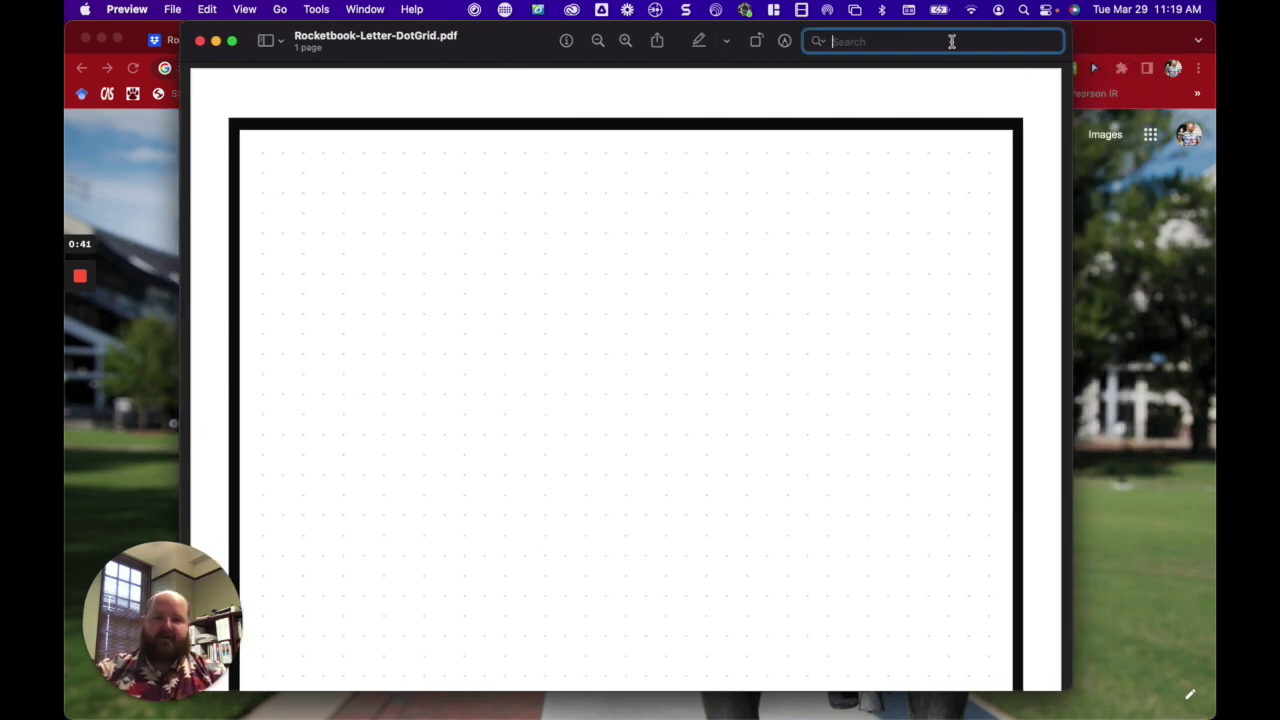
pyautogui.moveTo(506, 43); pyautogui.dragTo(572, 43)
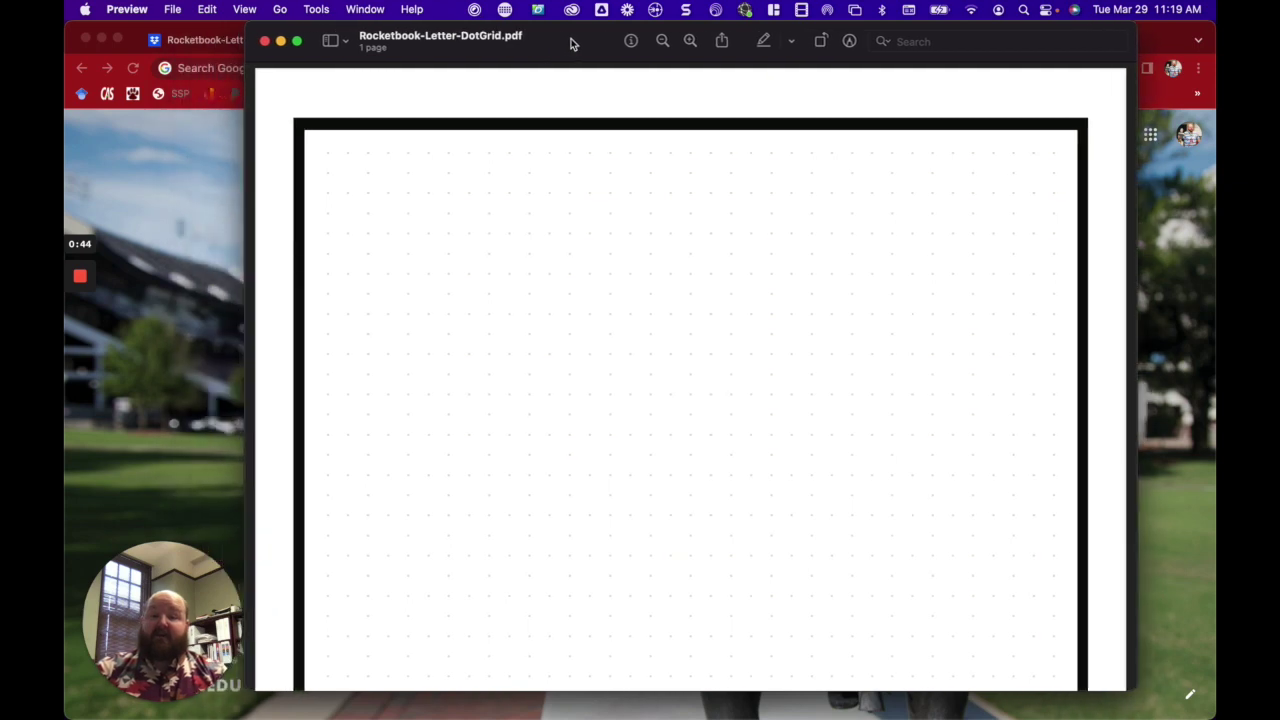
# Step: Show the markup tools for the dot grid PDF and set the shape line thickness to the second-thinnest solid line
pyautogui.click(850, 42)
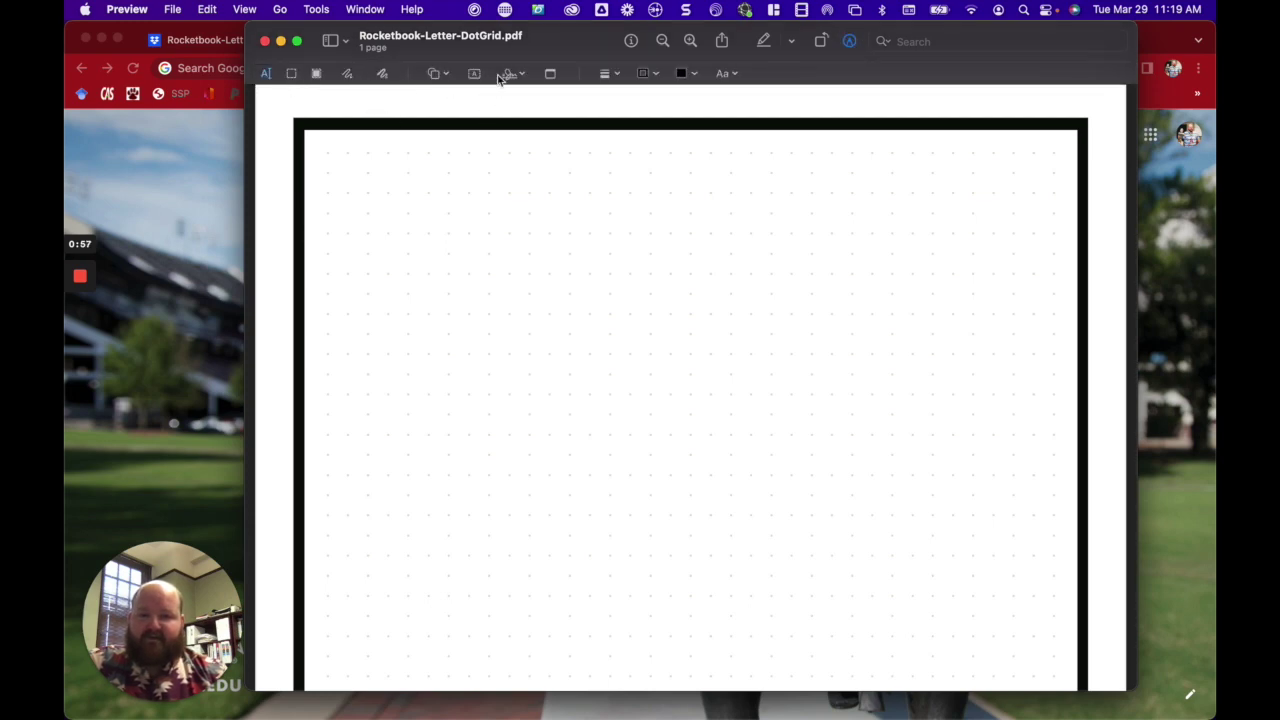
pyautogui.click(619, 75)
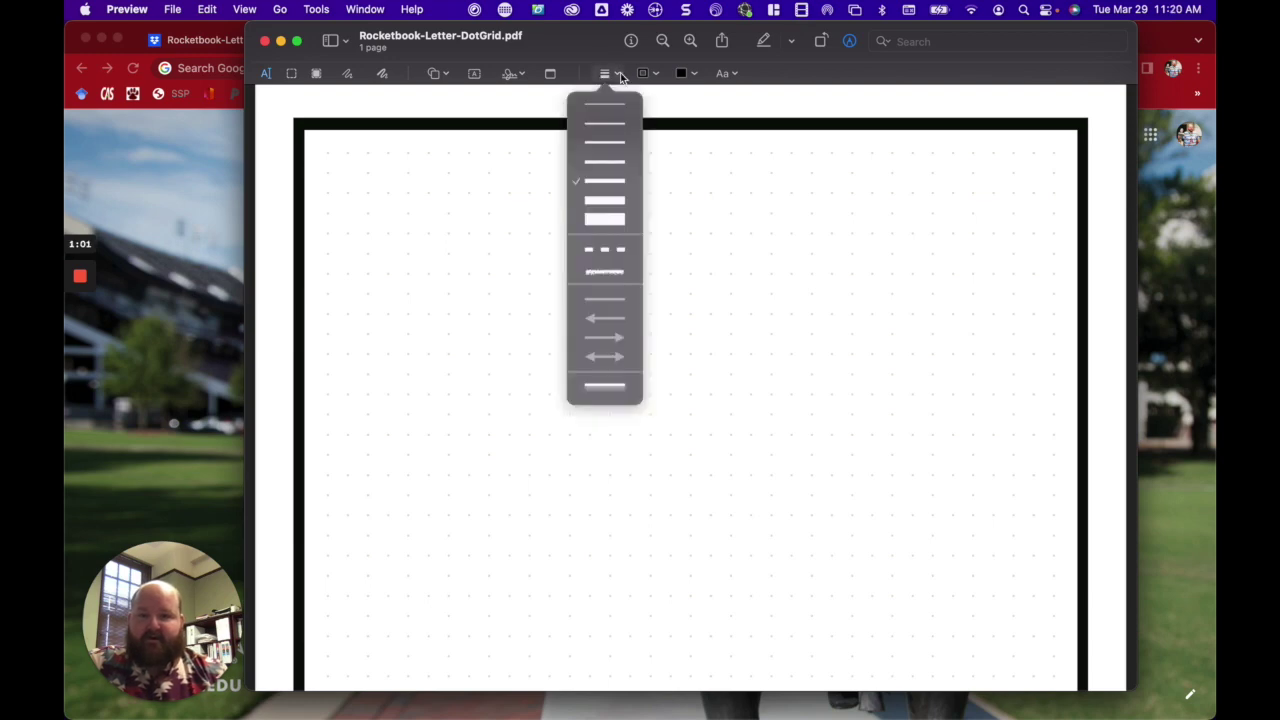
pyautogui.click(609, 128)
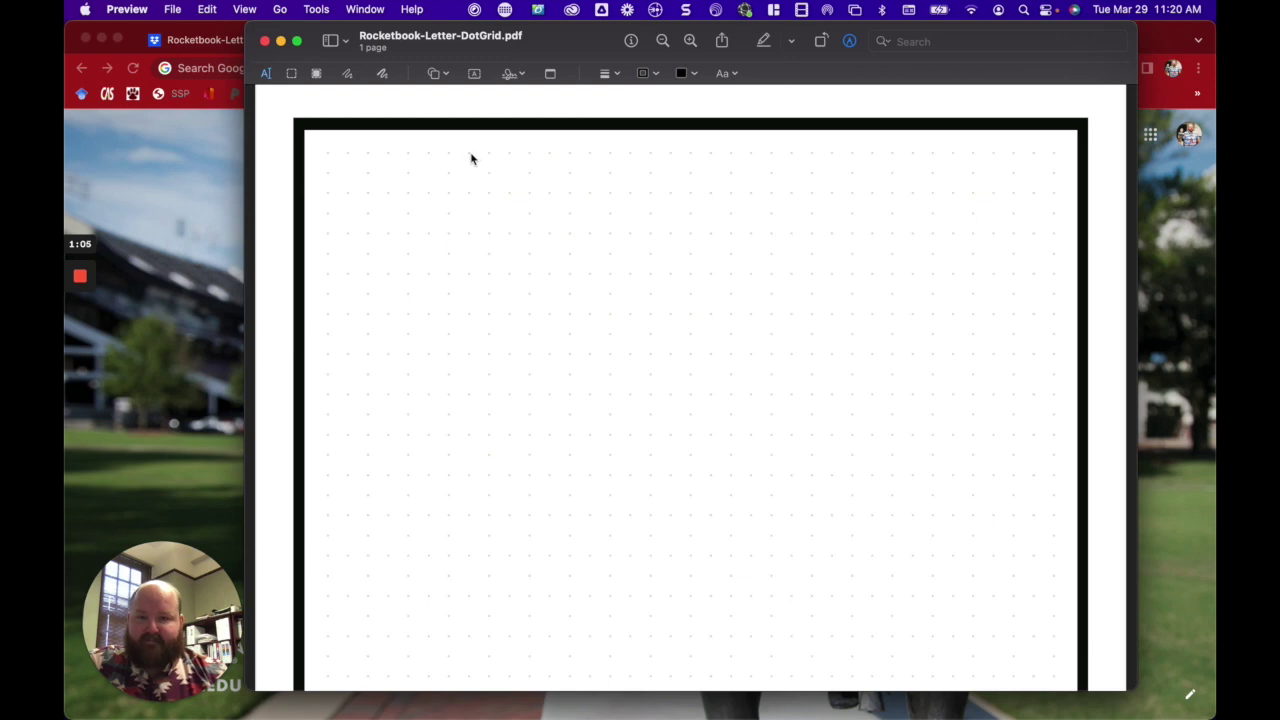
pyautogui.click(491, 312)
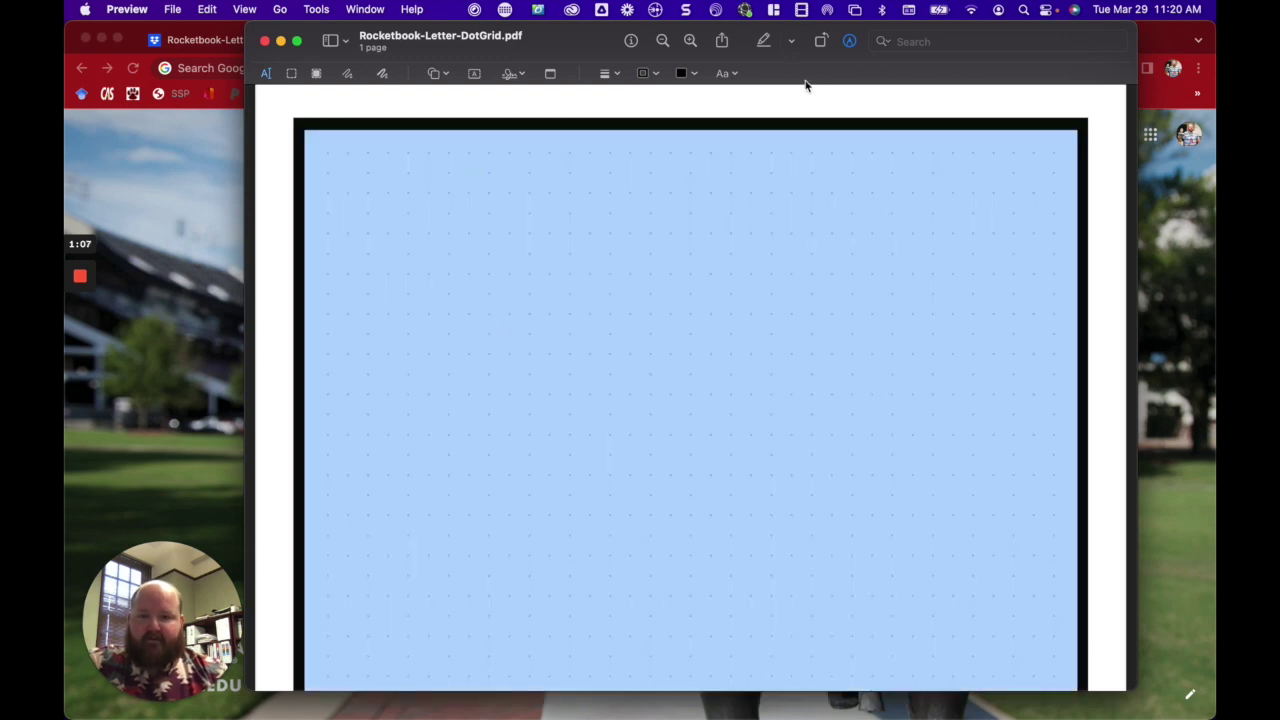
pyautogui.click(426, 219)
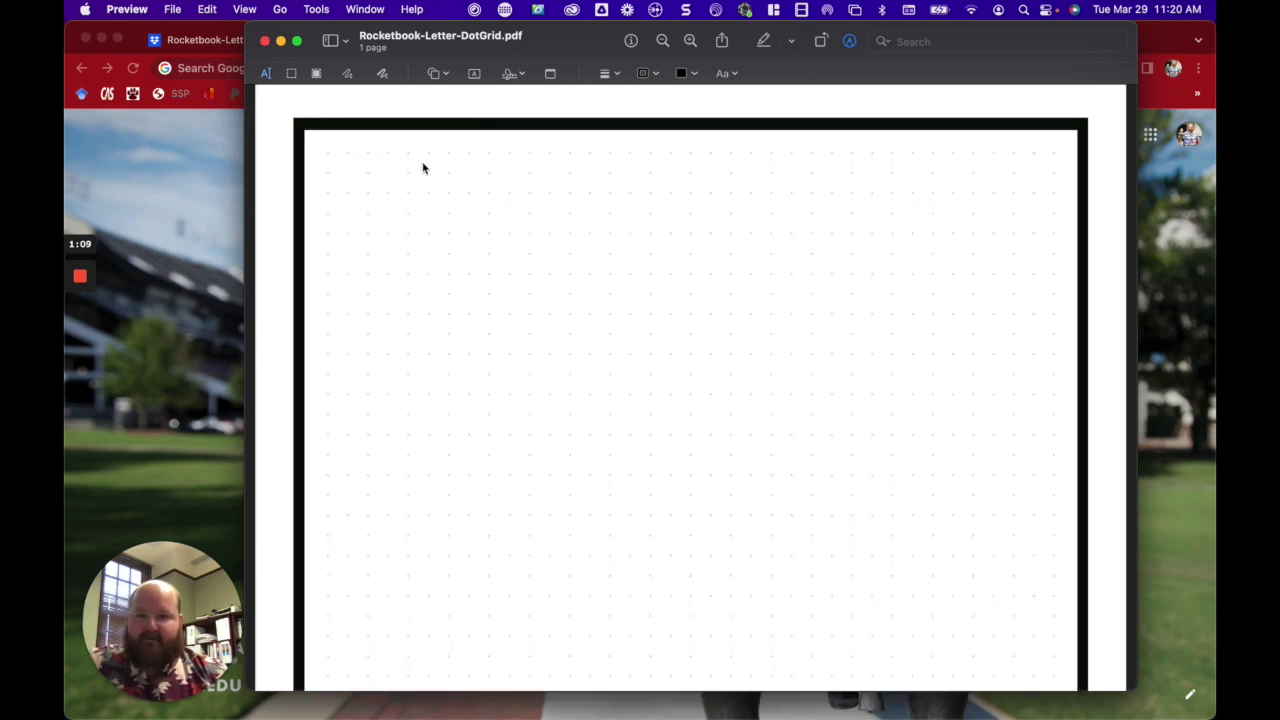
# Step: Draw a horizontal line across the full width of the dot grid, a few dot rows below its upper edge
pyautogui.click(446, 75)
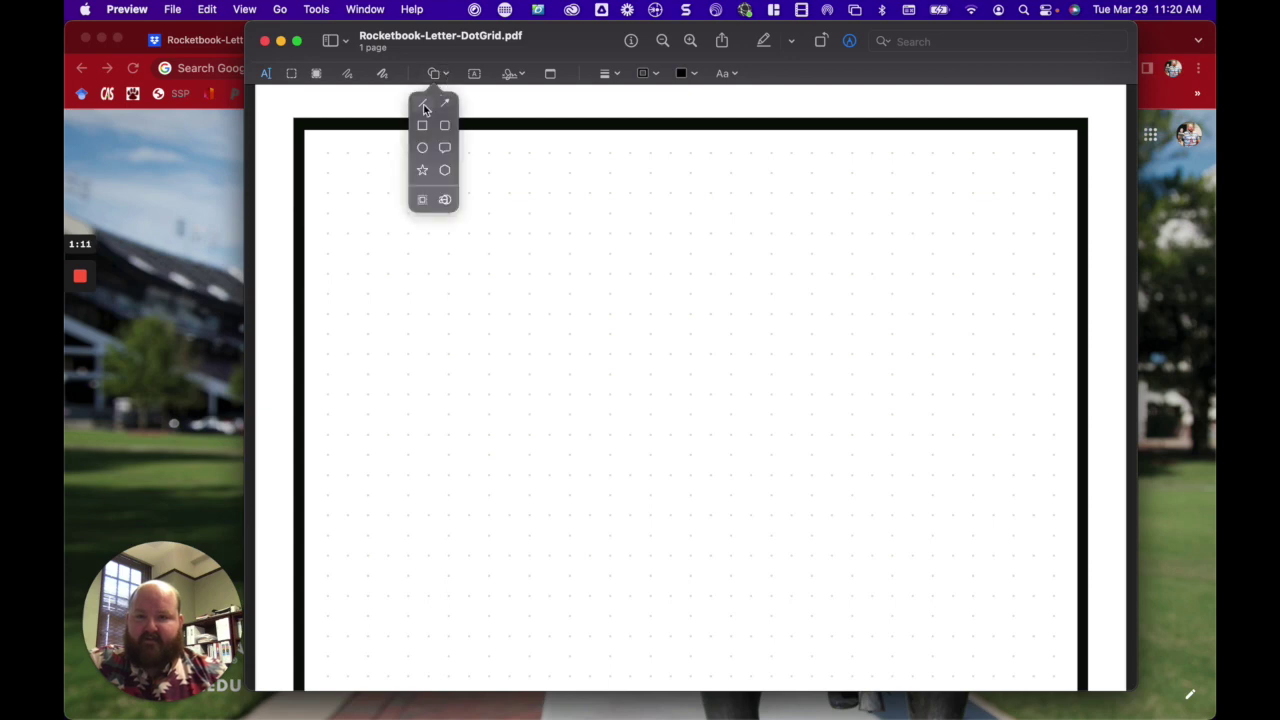
pyautogui.click(424, 106)
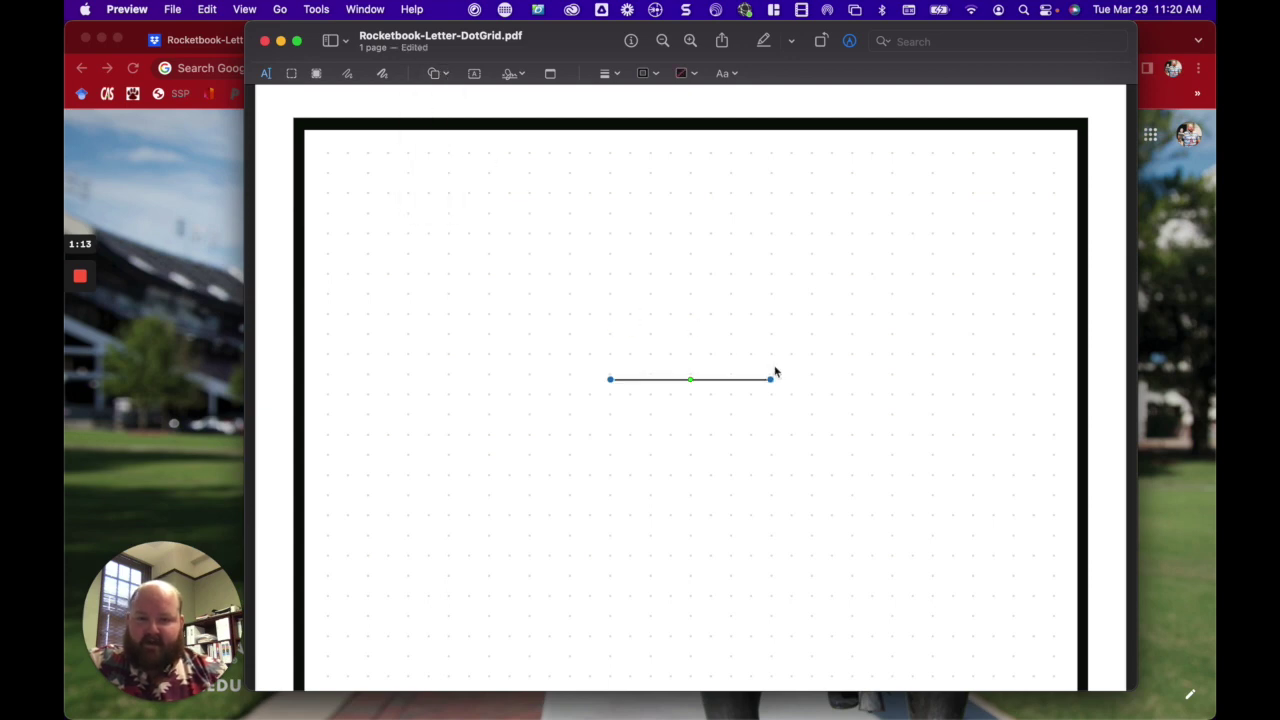
pyautogui.moveTo(750, 383); pyautogui.dragTo(1054, 238)
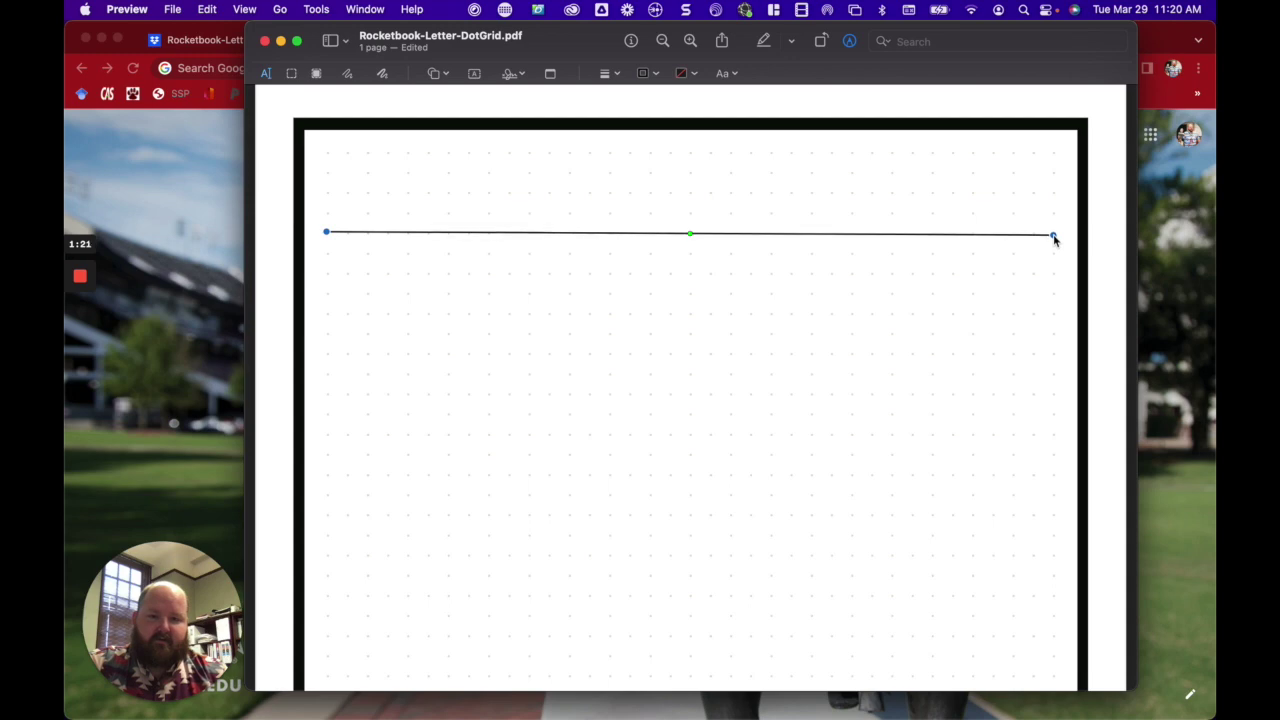
pyautogui.moveTo(1054, 237); pyautogui.dragTo(1054, 235)
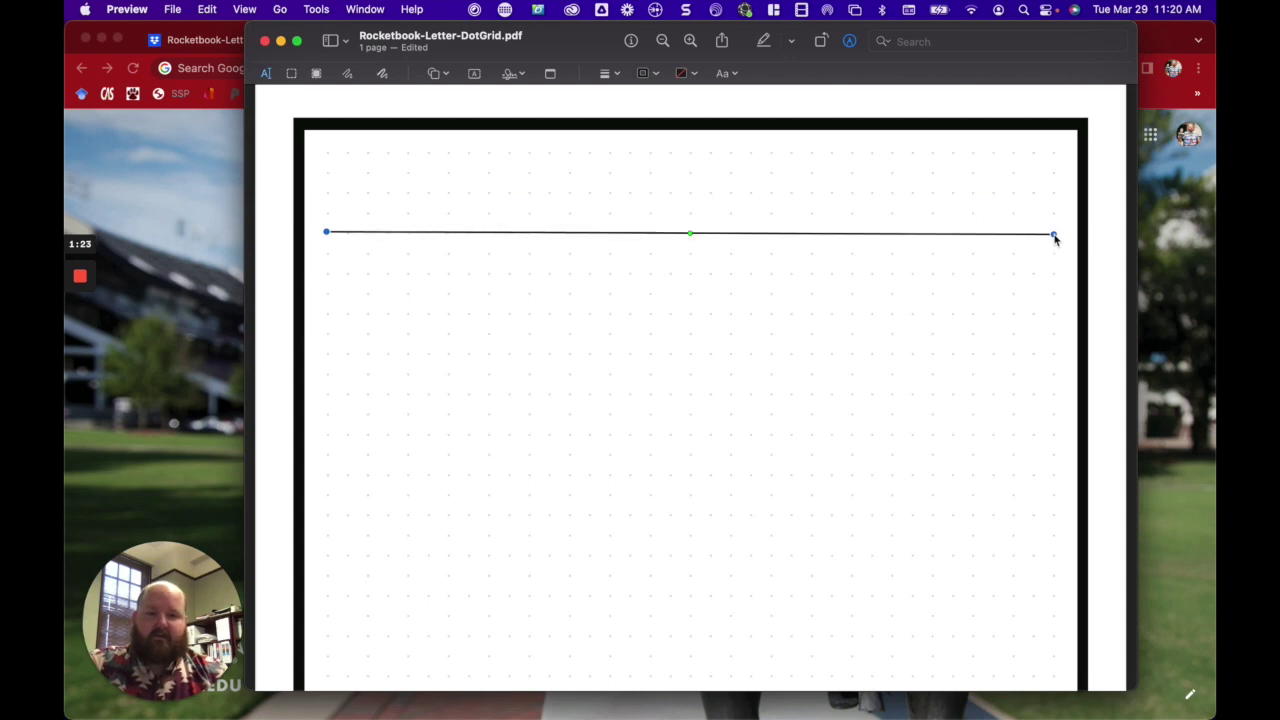
pyautogui.click(771, 400)
# Step: Draw a vertical line from the horizontal line down to a few rows above the icons, about a third of the way across the page
pyautogui.scroll(-2, 597, 354)
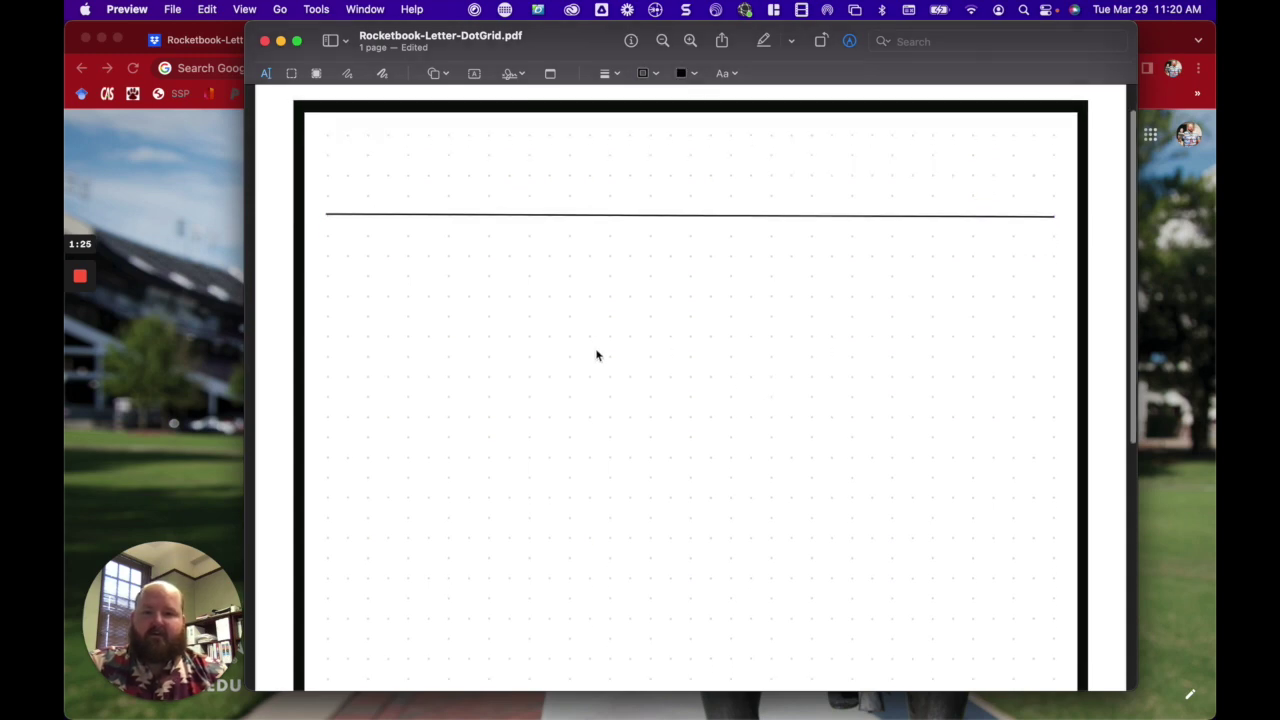
pyautogui.scroll(-3, 597, 355)
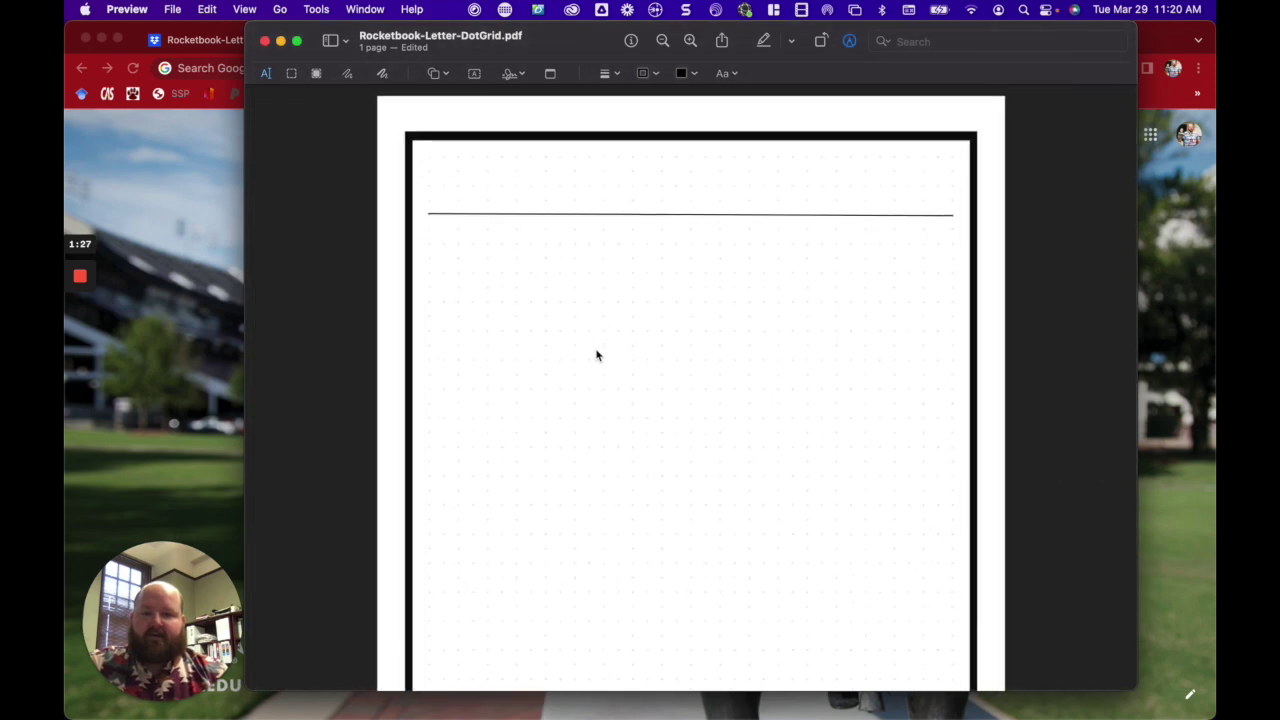
pyautogui.click(438, 73)
pyautogui.click(425, 104)
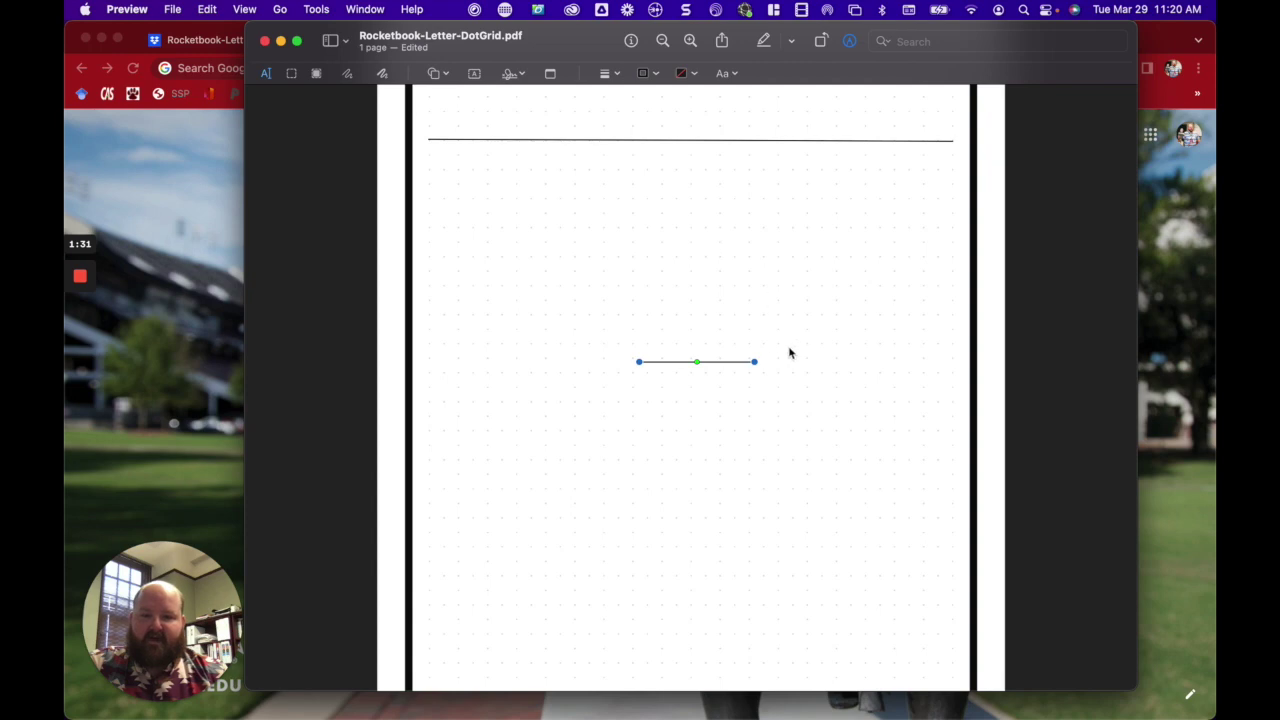
pyautogui.moveTo(757, 362); pyautogui.dragTo(604, 172)
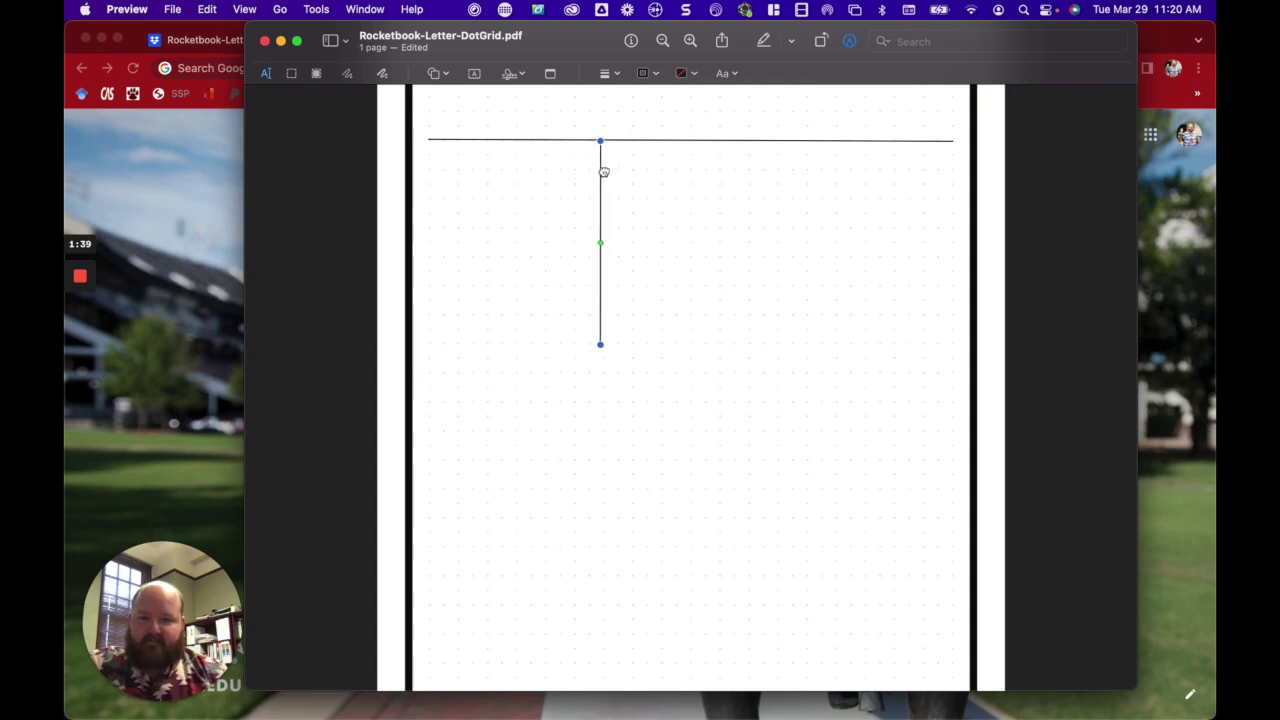
pyautogui.scroll(-3, 714, 360)
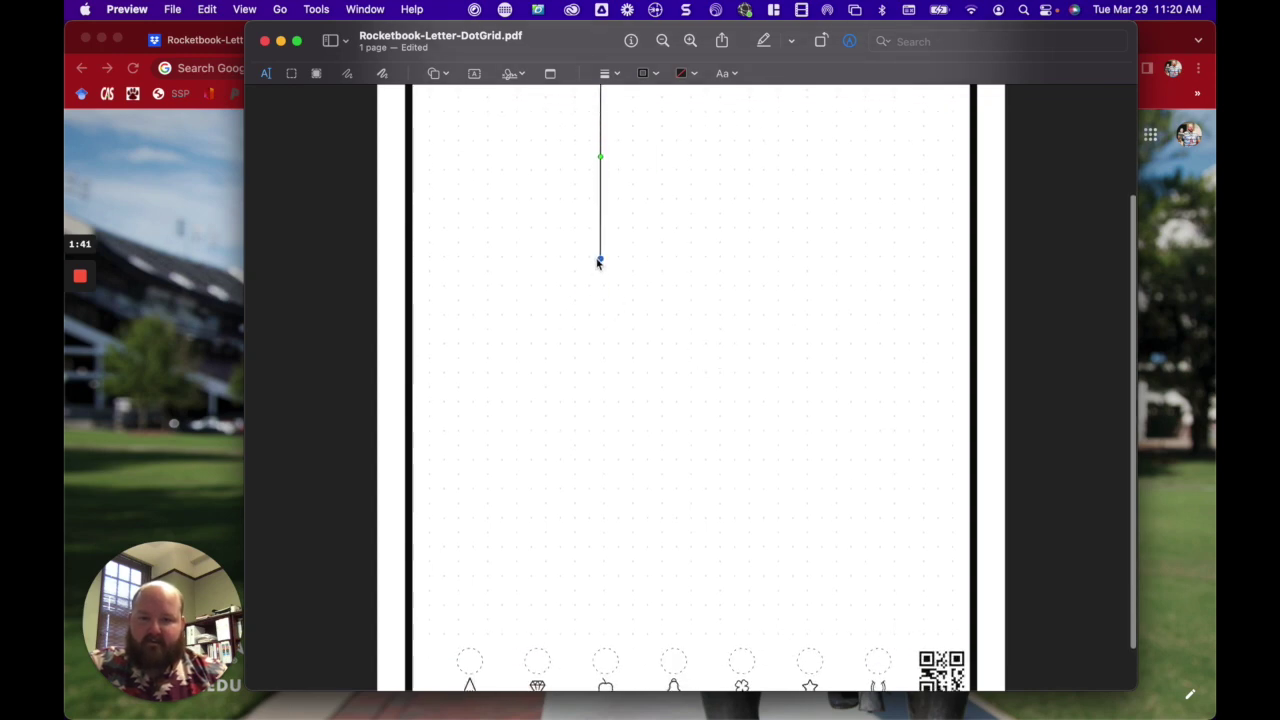
pyautogui.moveTo(598, 262); pyautogui.dragTo(605, 546)
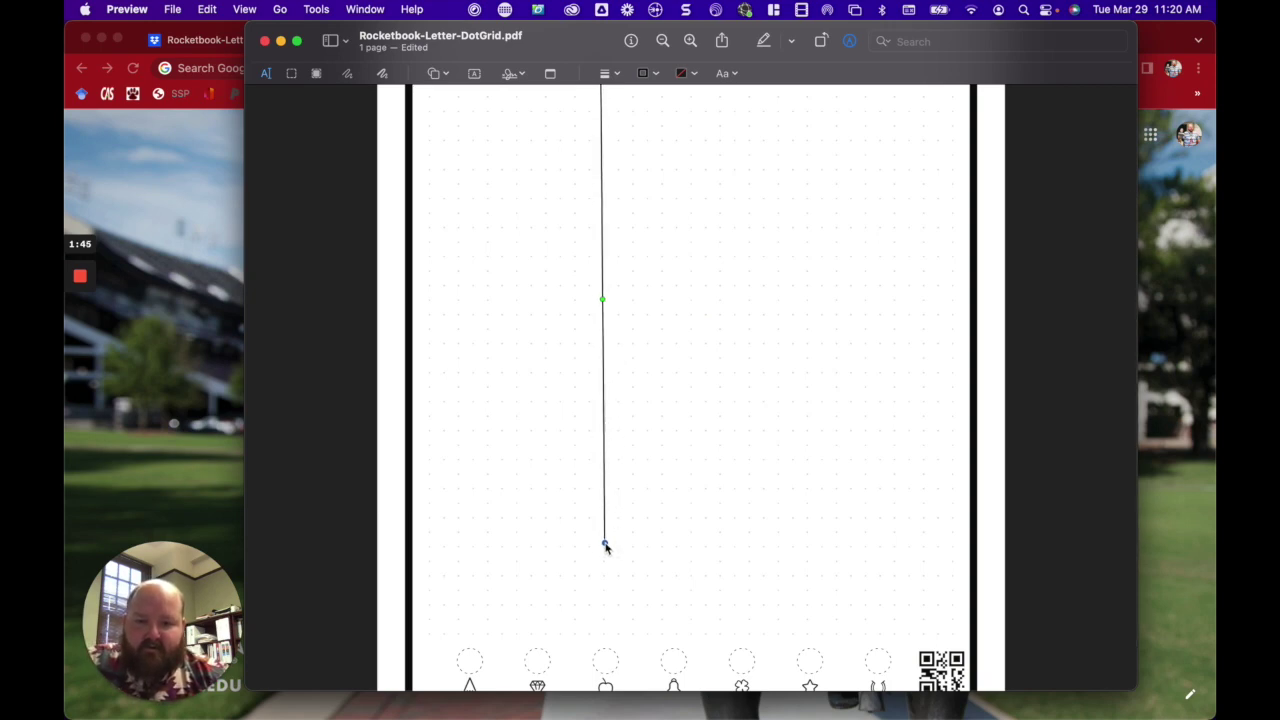
pyautogui.click(679, 502)
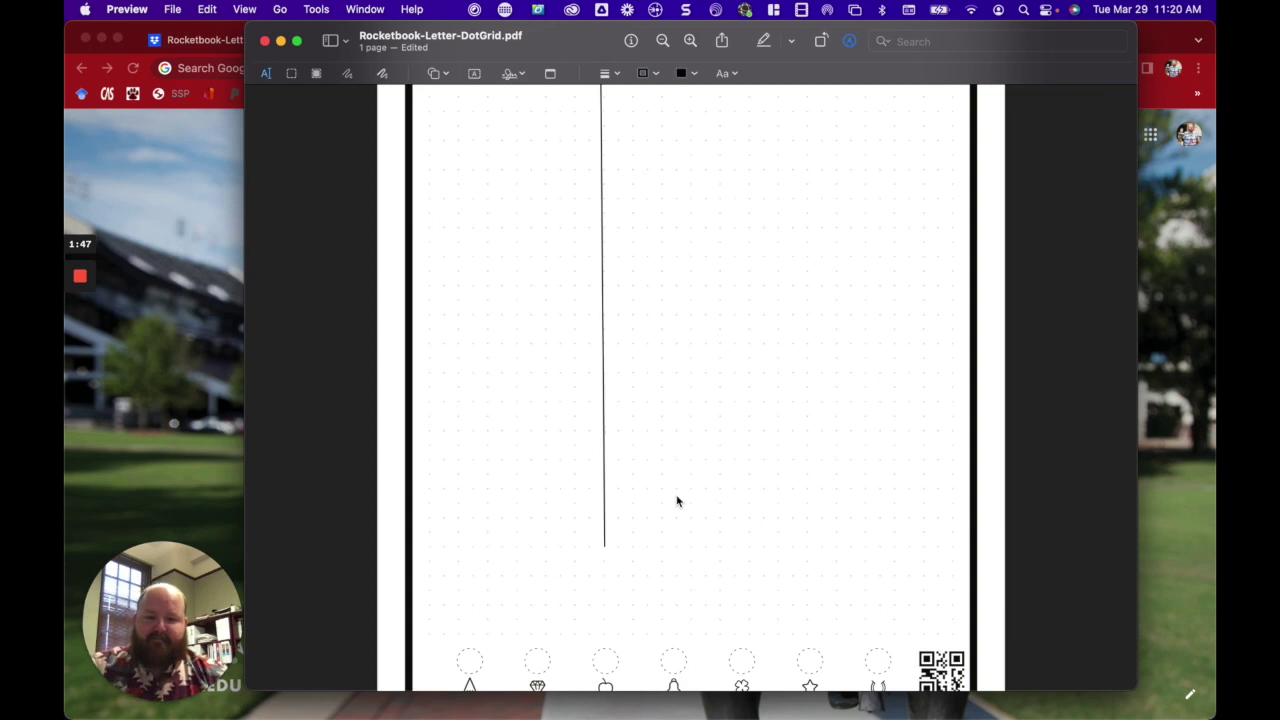
# Step: Draw a horizontal line across the full width of the dot grid, at the lower end of the vertical line
pyautogui.click(448, 74)
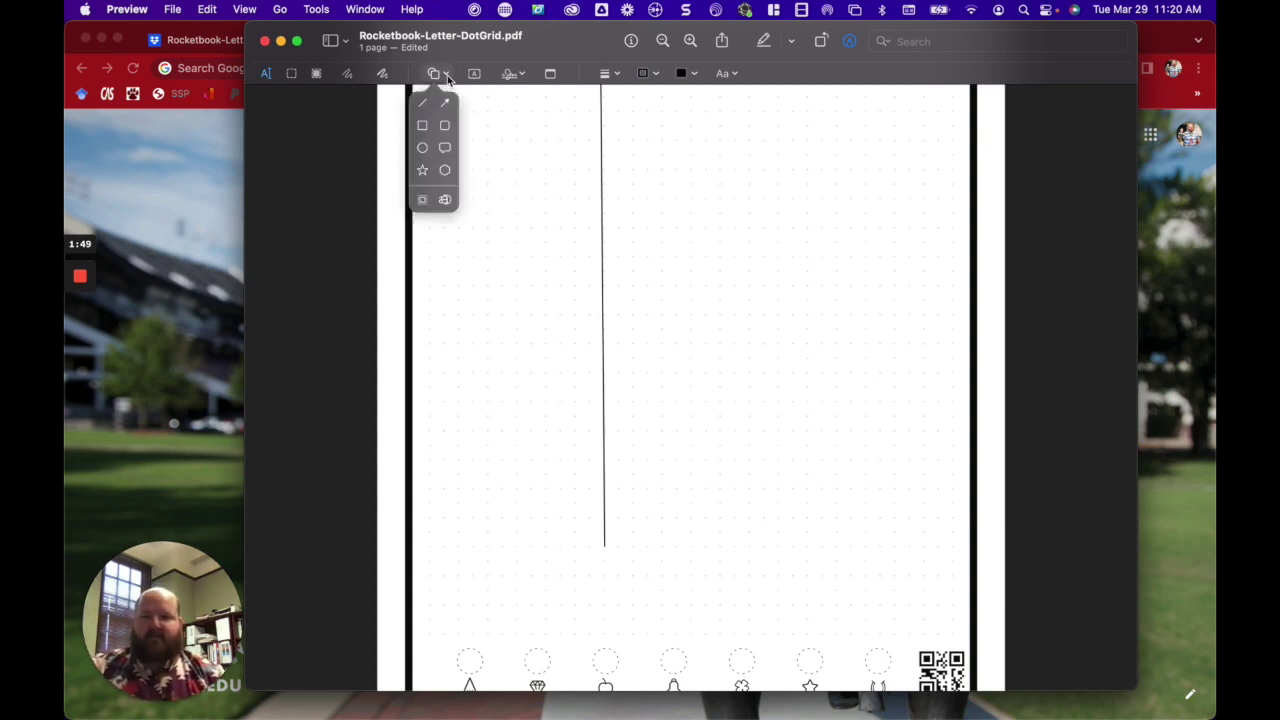
pyautogui.click(425, 107)
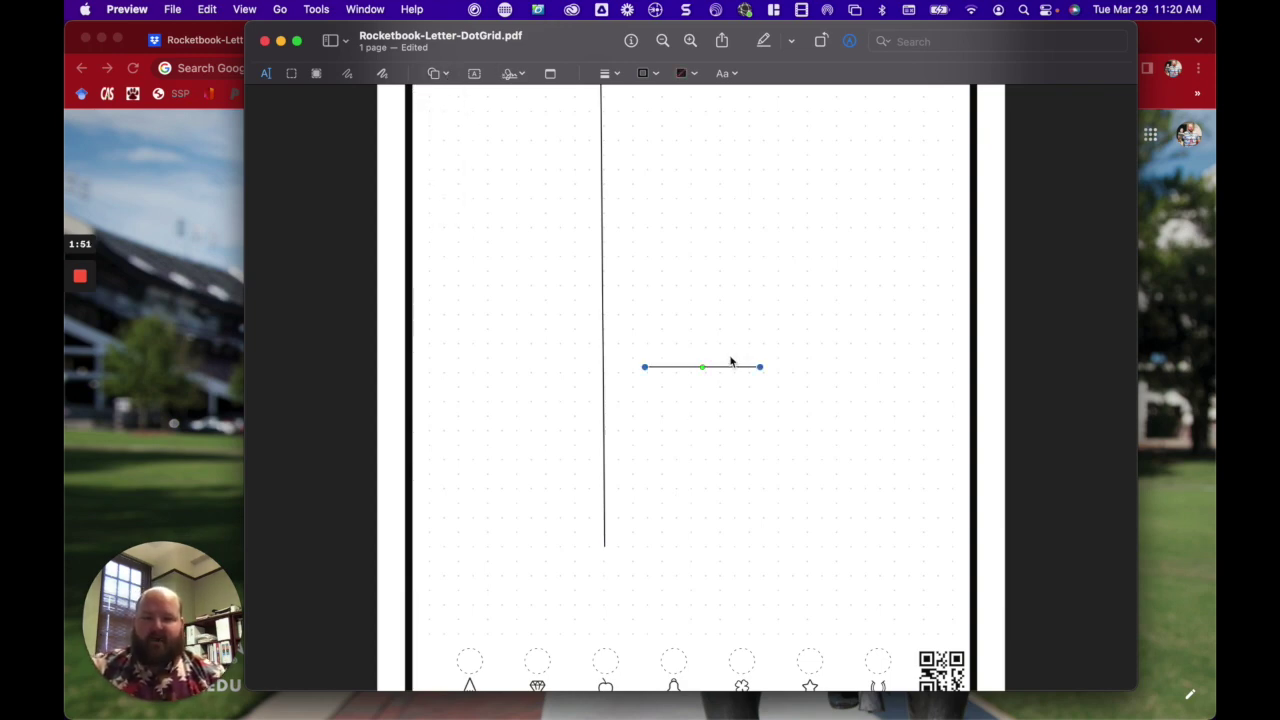
pyautogui.moveTo(719, 371); pyautogui.dragTo(952, 550)
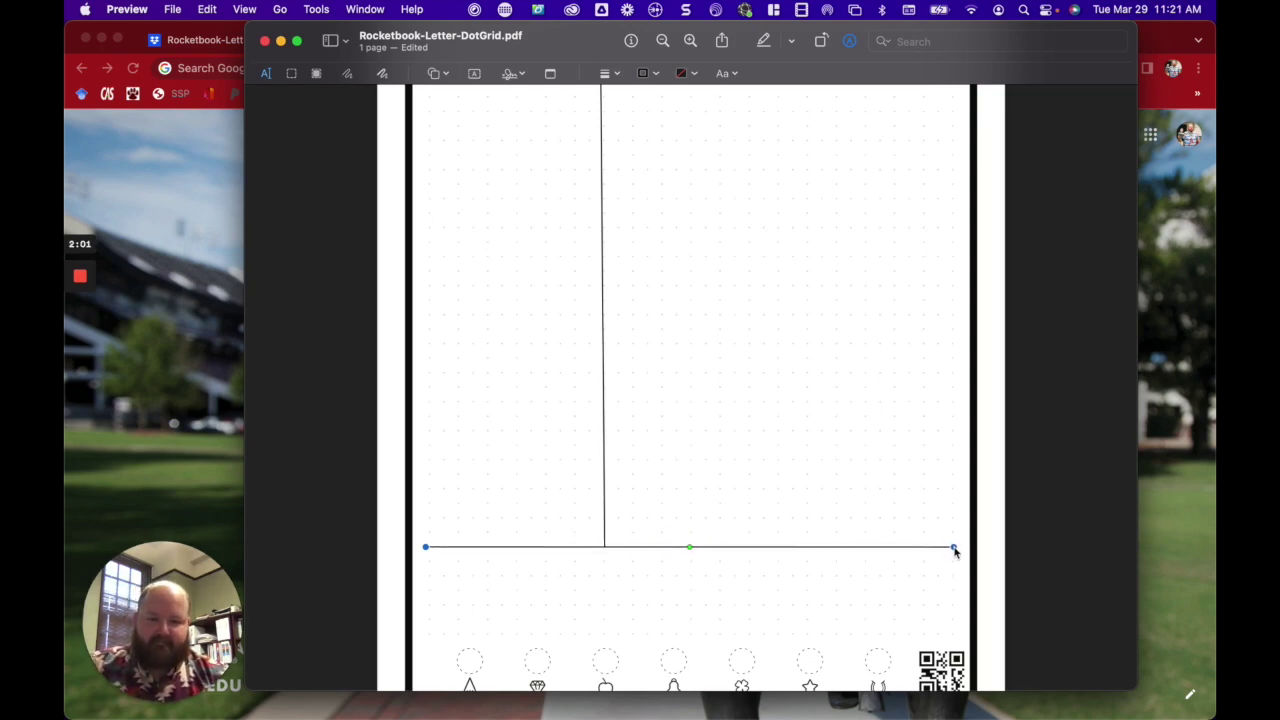
pyautogui.click(843, 501)
# Step: Add a text box to the page and replace its placeholder with "Topic:"
pyautogui.scroll(5, 748, 470)
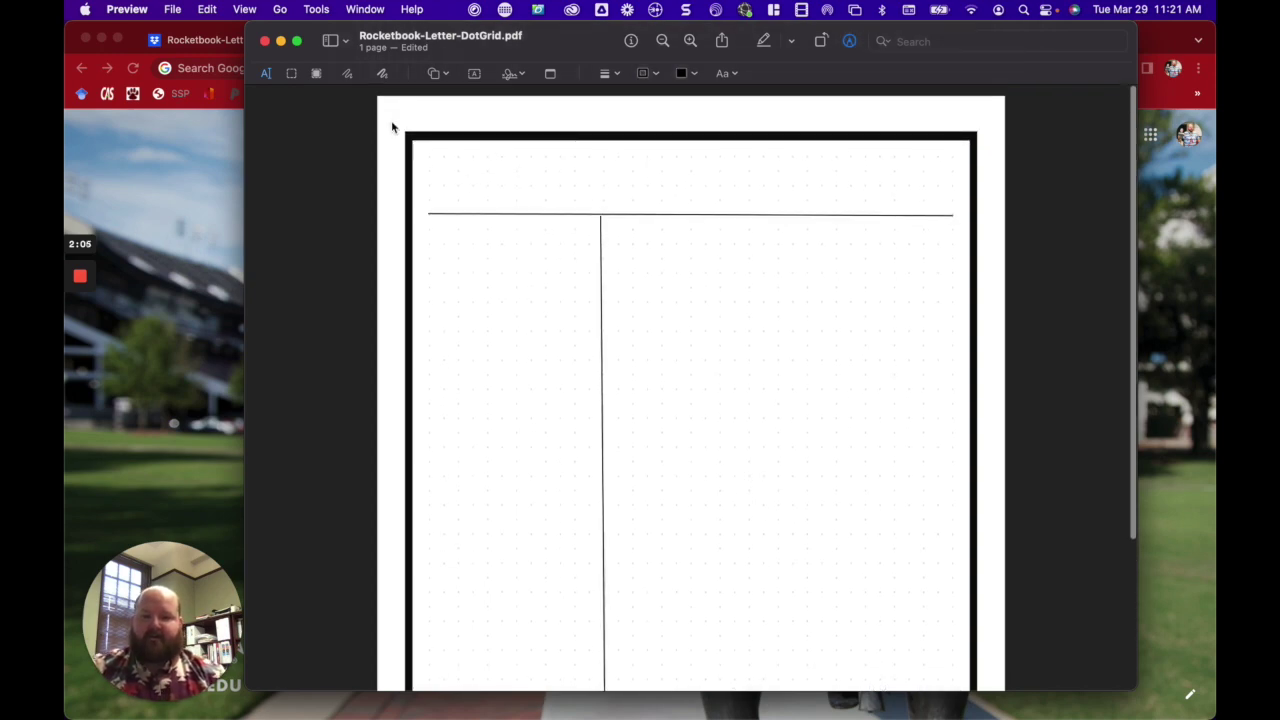
pyautogui.click(264, 74)
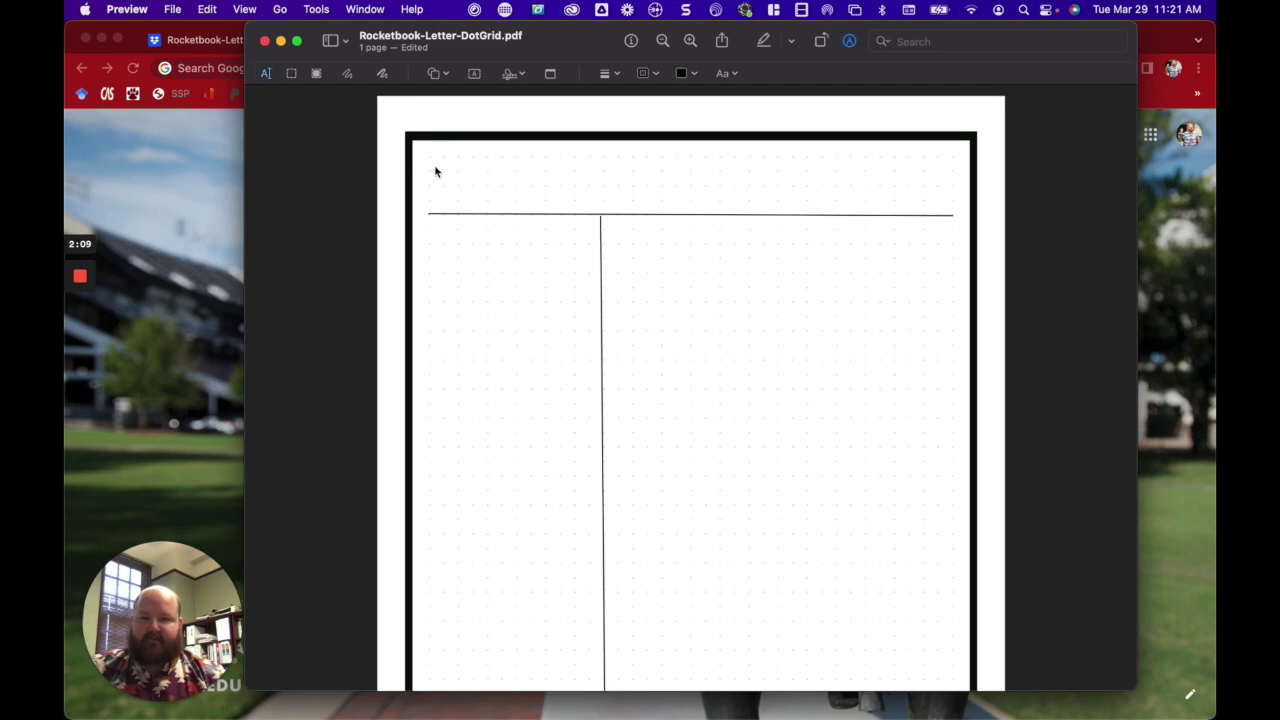
pyautogui.click(475, 76)
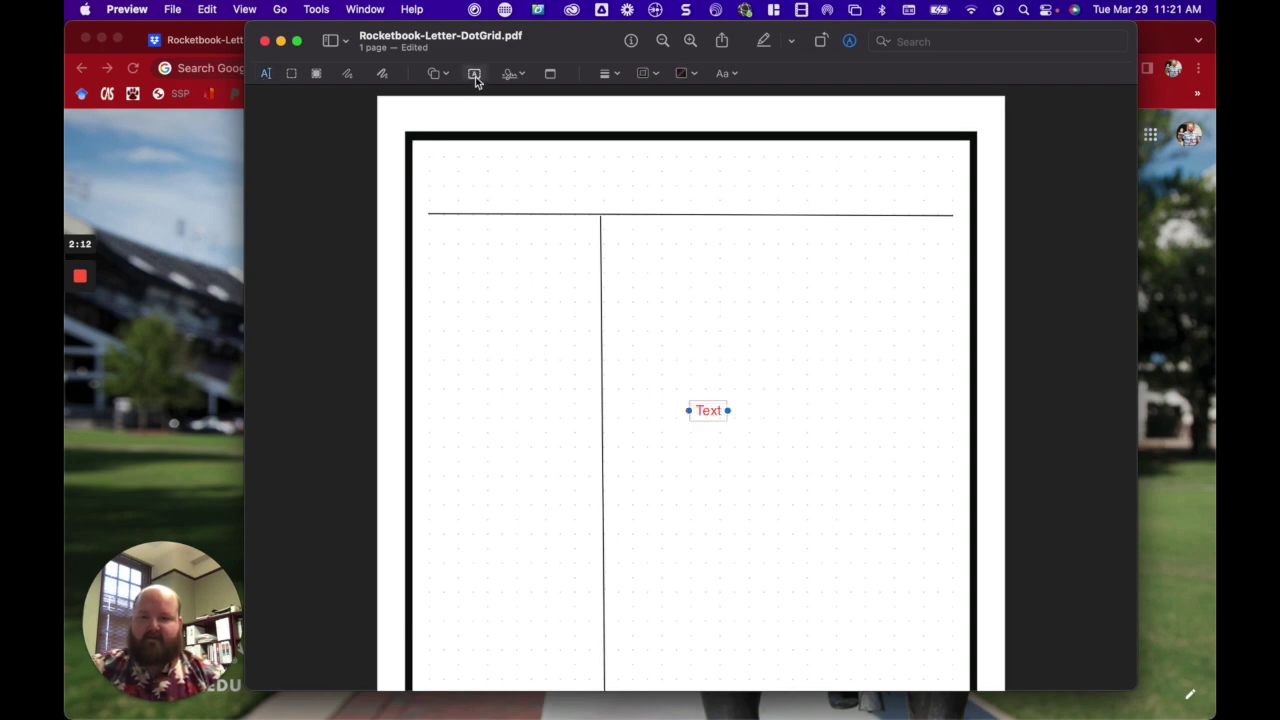
pyautogui.doubleClick(712, 408)
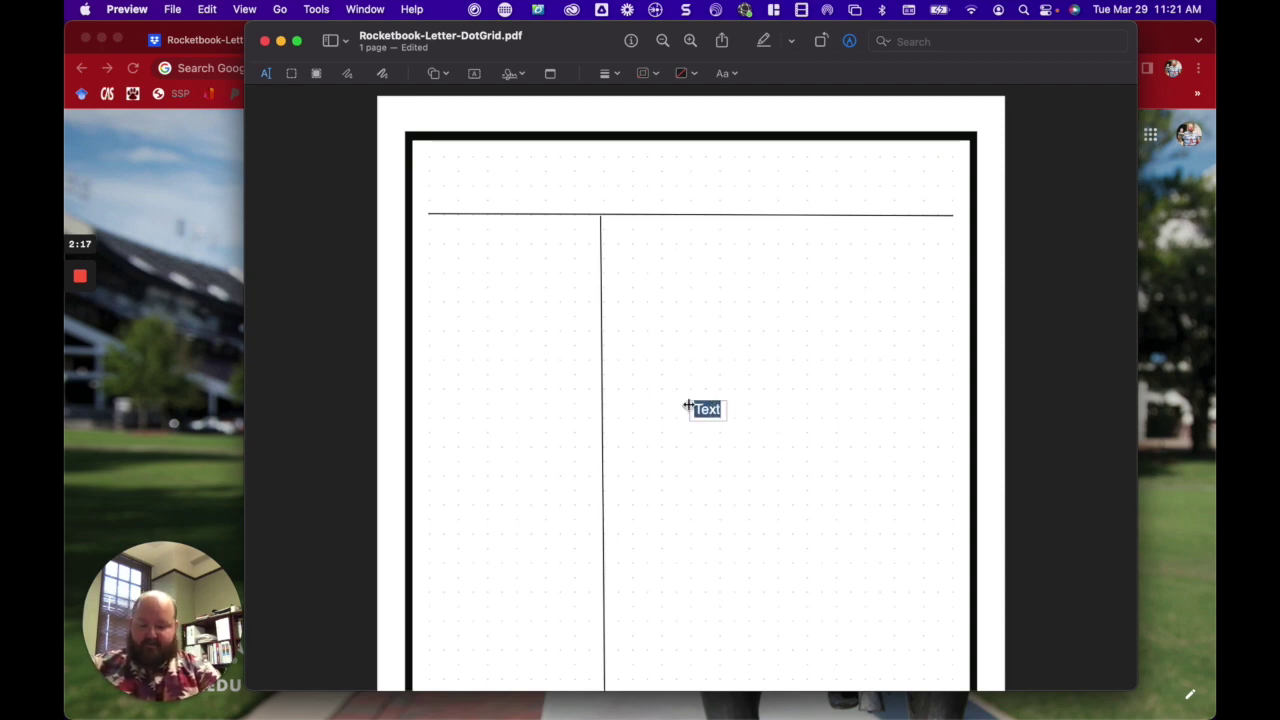
pyautogui.write('Topic:')
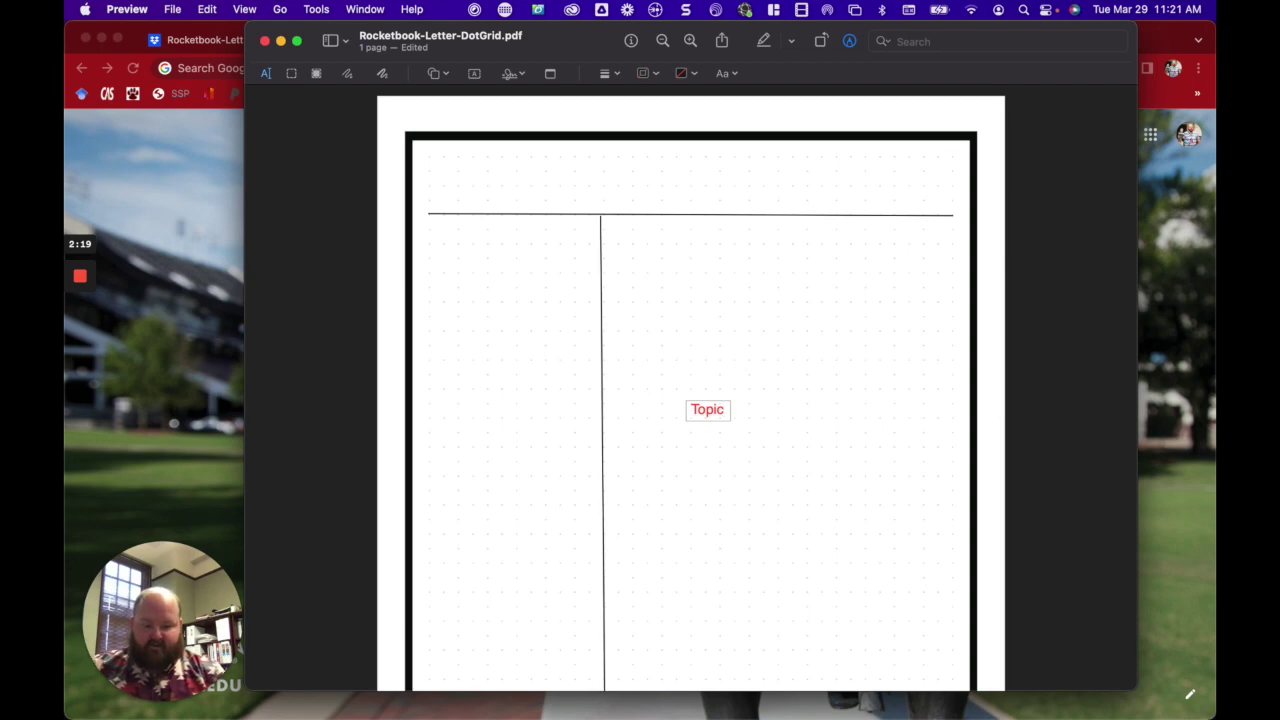
# Step: Try to make the "Topic:" text black by setting the fill color to black, and undo the change
pyautogui.tripleClick(710, 408)
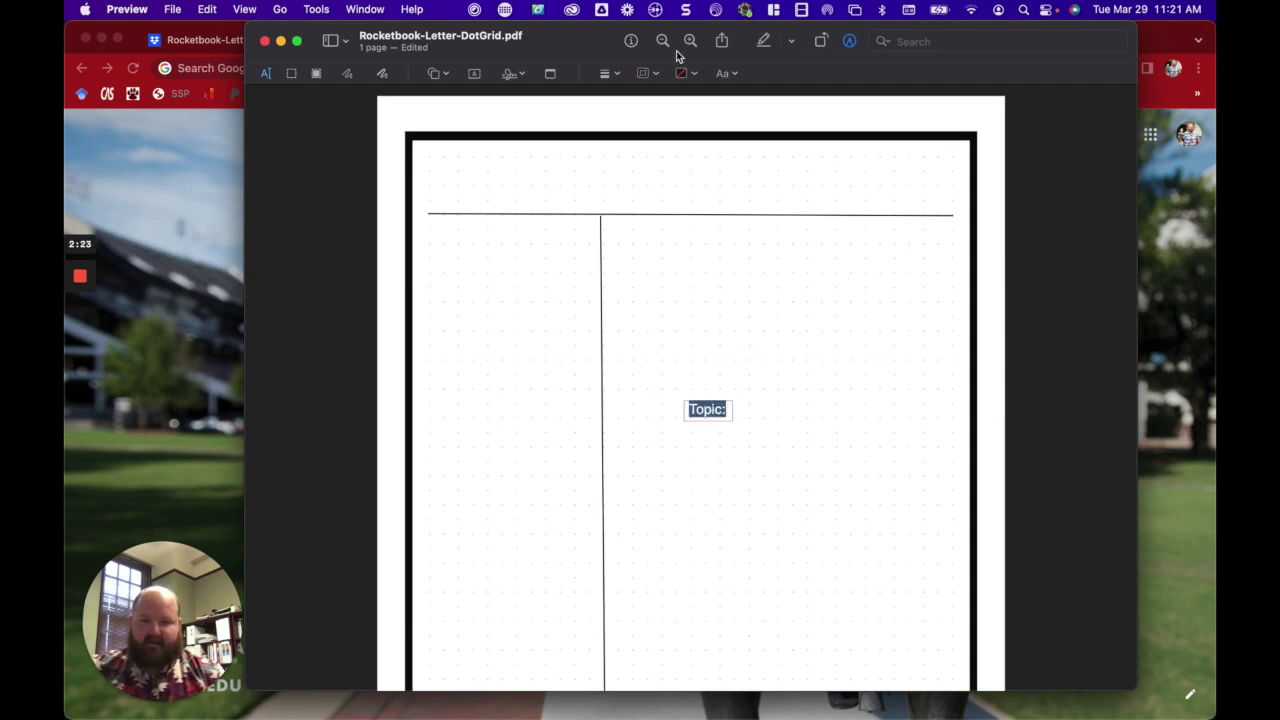
pyautogui.click(694, 77)
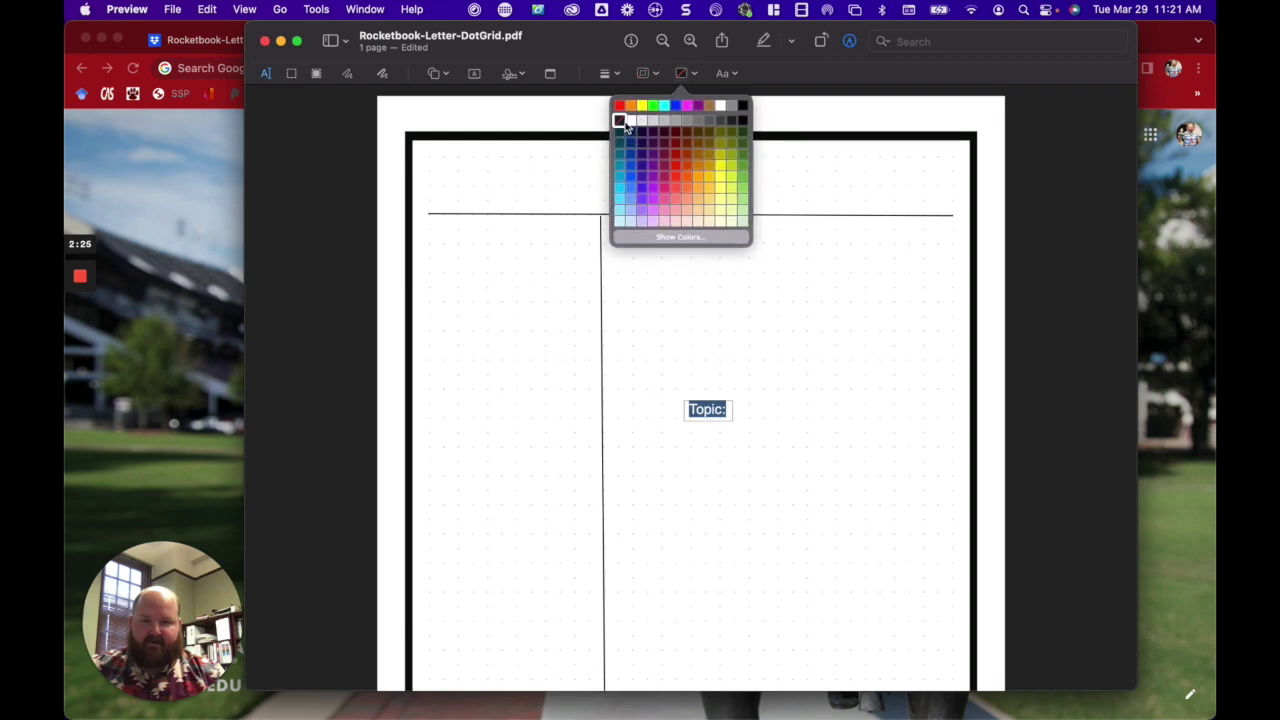
pyautogui.click(741, 105)
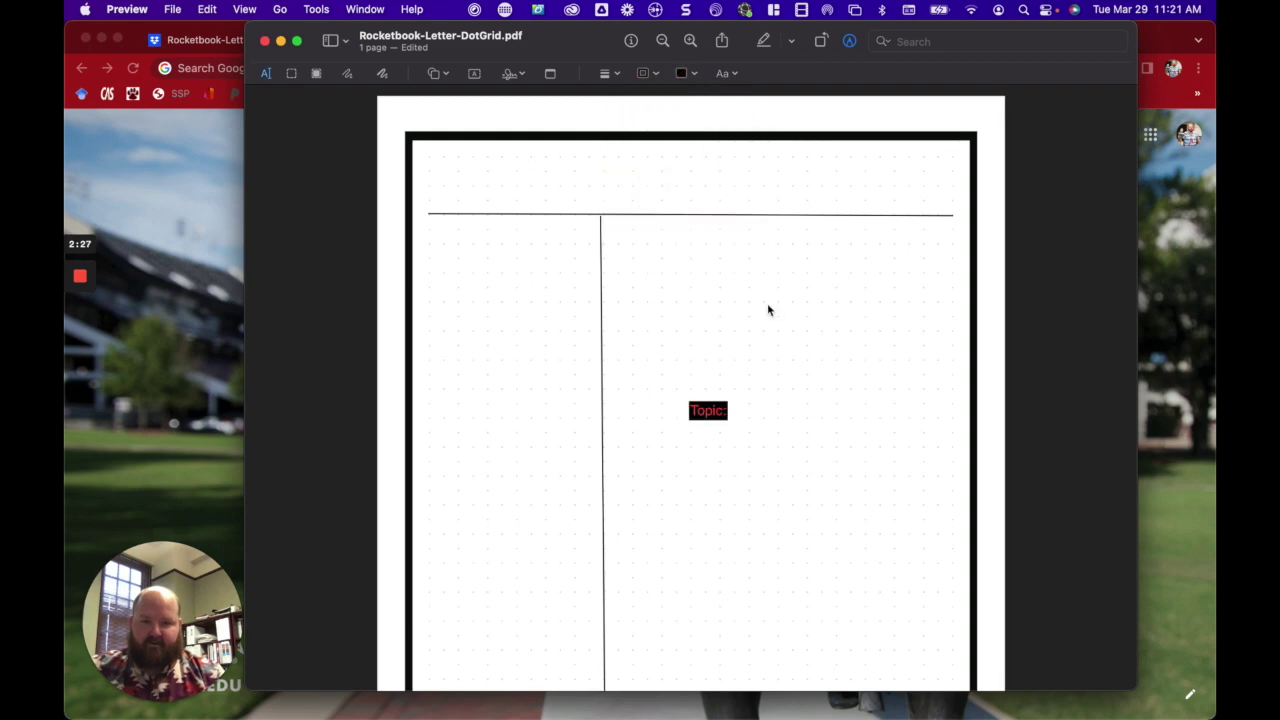
pyautogui.press('super+z')
# Step: Set the font color of the "Topic:" text to black
pyautogui.doubleClick(706, 409)
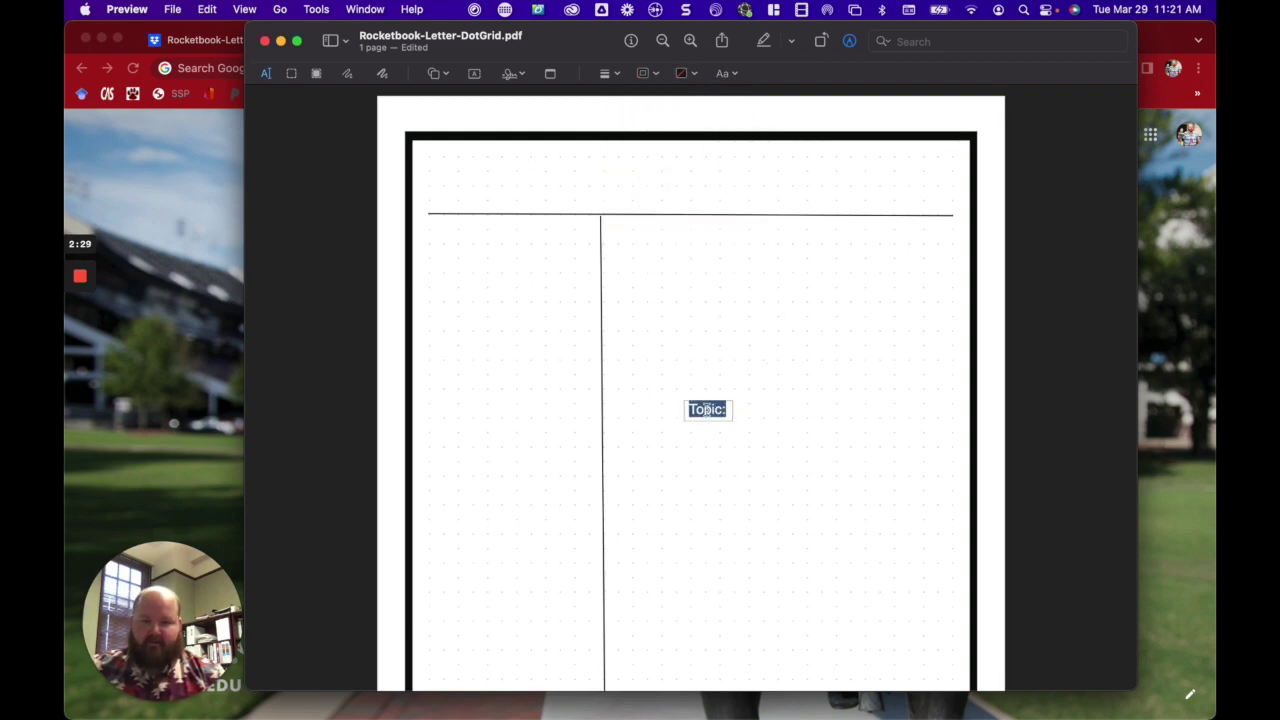
pyautogui.click(733, 75)
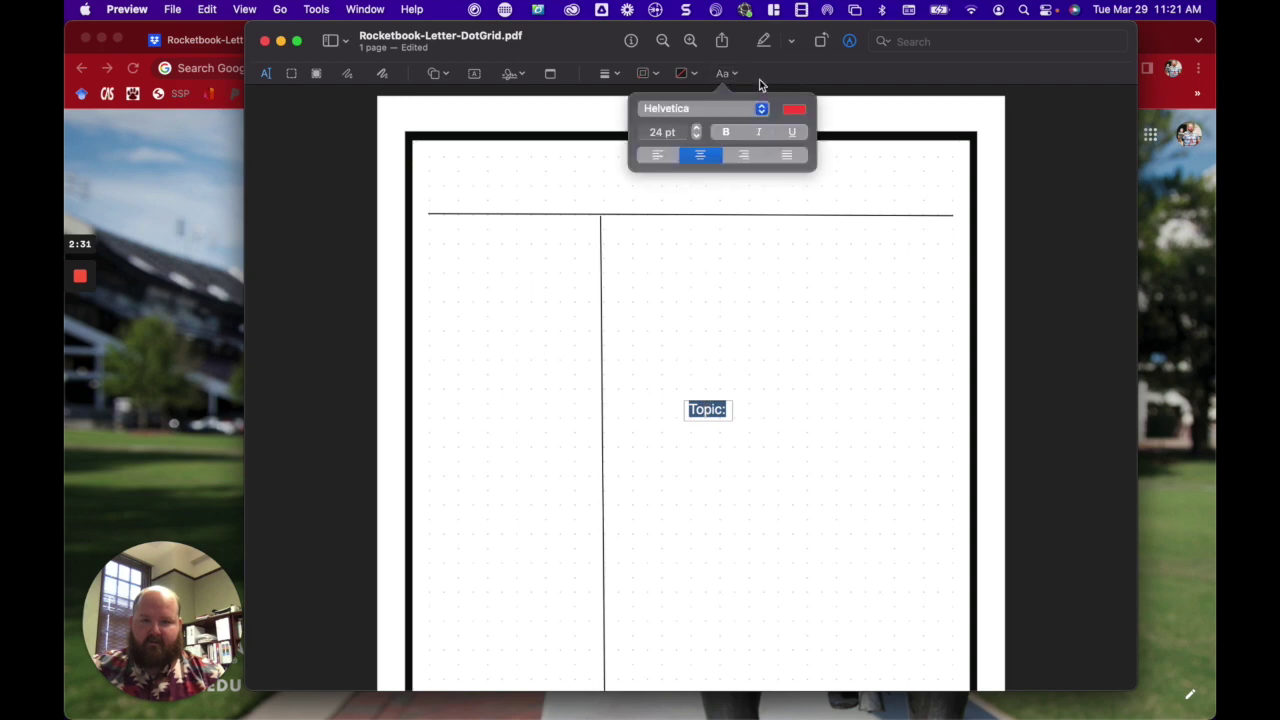
pyautogui.click(793, 112)
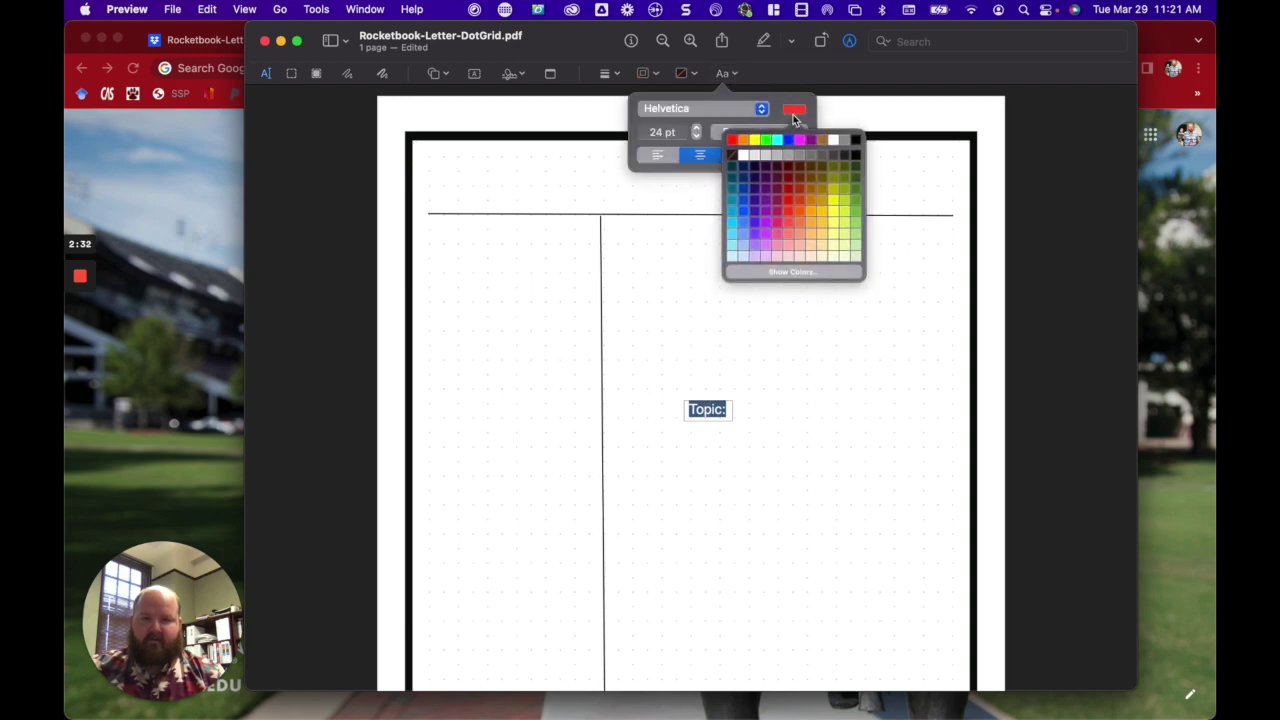
pyautogui.click(856, 141)
pyautogui.click(751, 400)
# Step: Move the "Topic:" label to the upper-left corner of the dot grid, above the first horizontal line
pyautogui.click(714, 409)
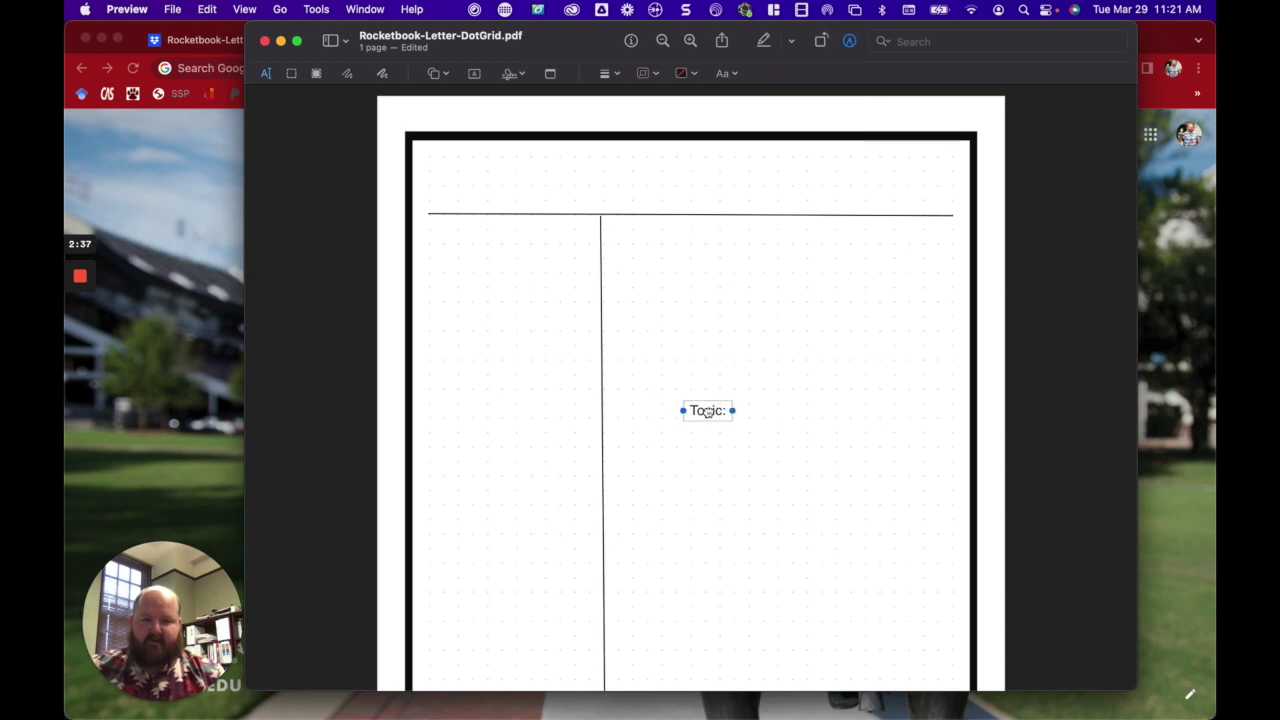
pyautogui.moveTo(708, 411); pyautogui.dragTo(455, 168)
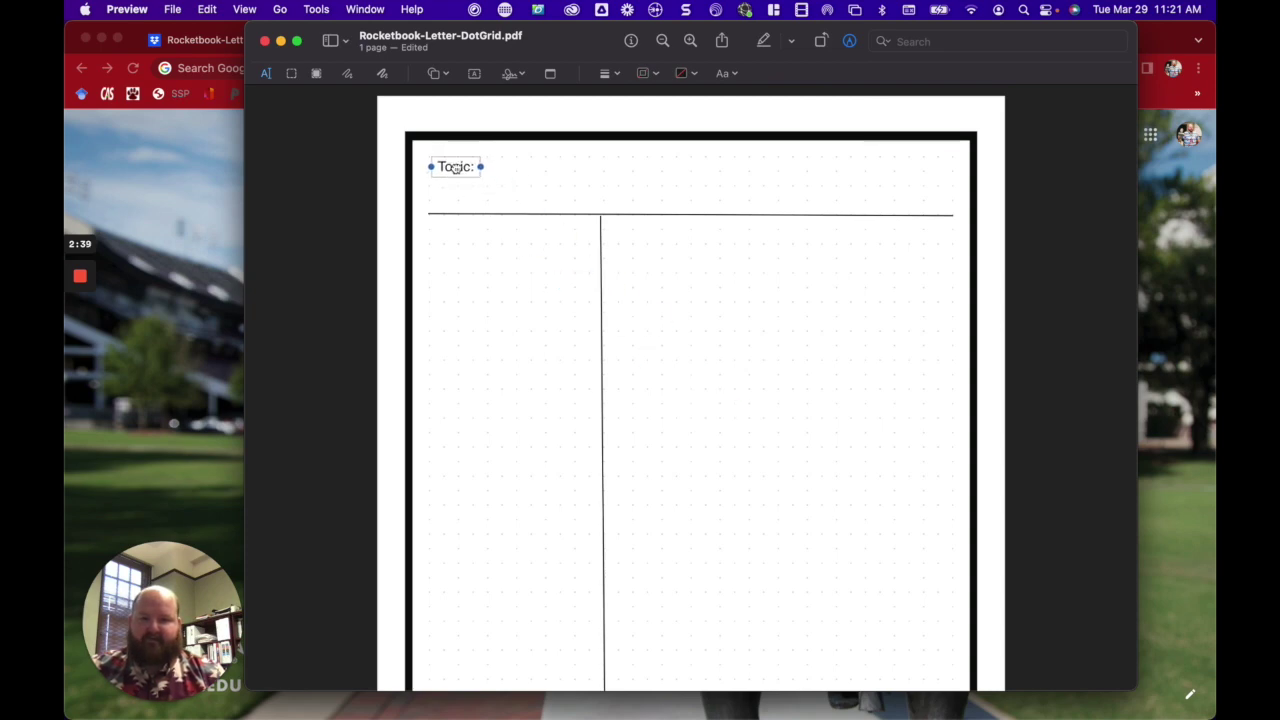
pyautogui.click(498, 273)
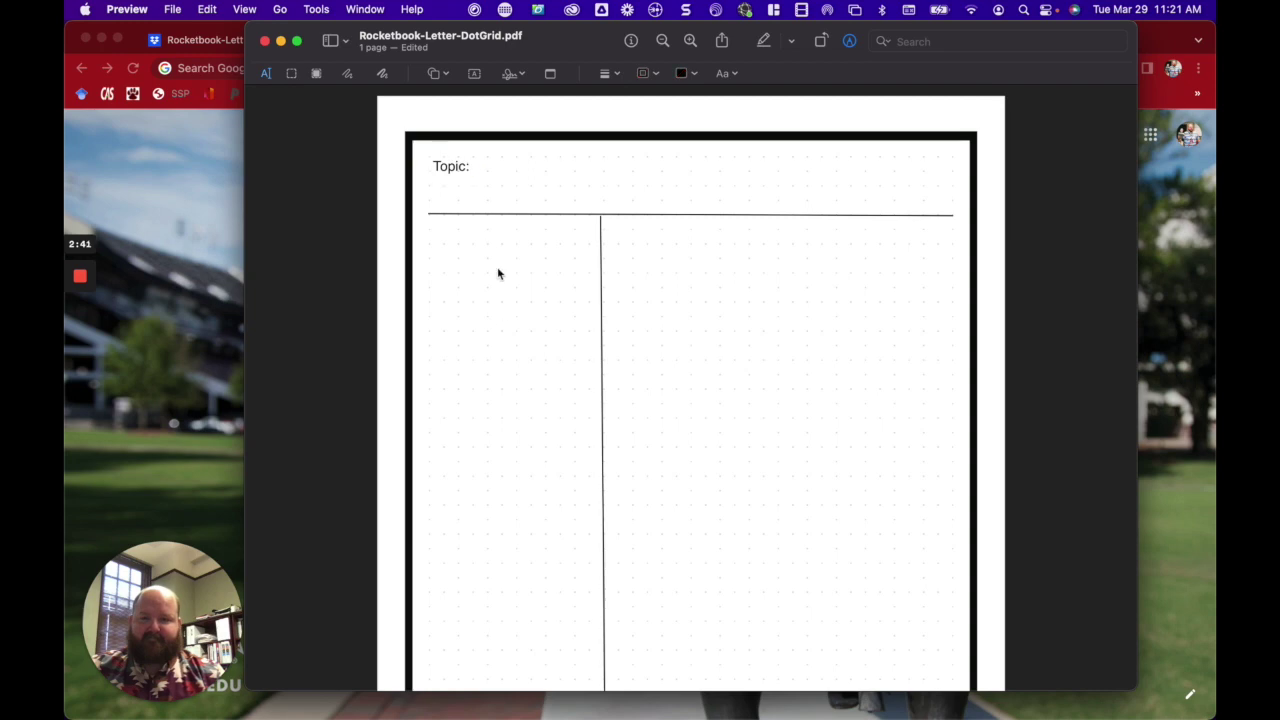
# Step: Add a second text box and replace its placeholder with "Date:"
pyautogui.click(474, 80)
pyautogui.click(716, 418)
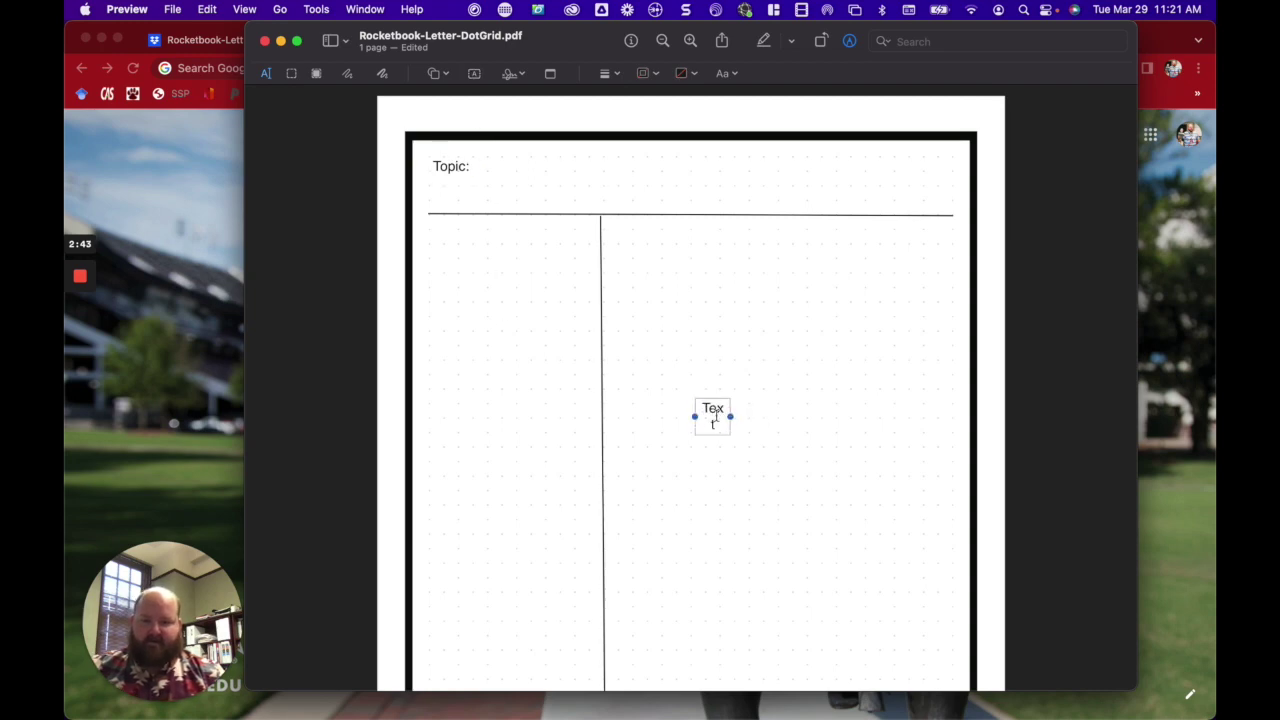
pyautogui.doubleClick(718, 412)
pyautogui.press('BackSpace')
pyautogui.write('Date')
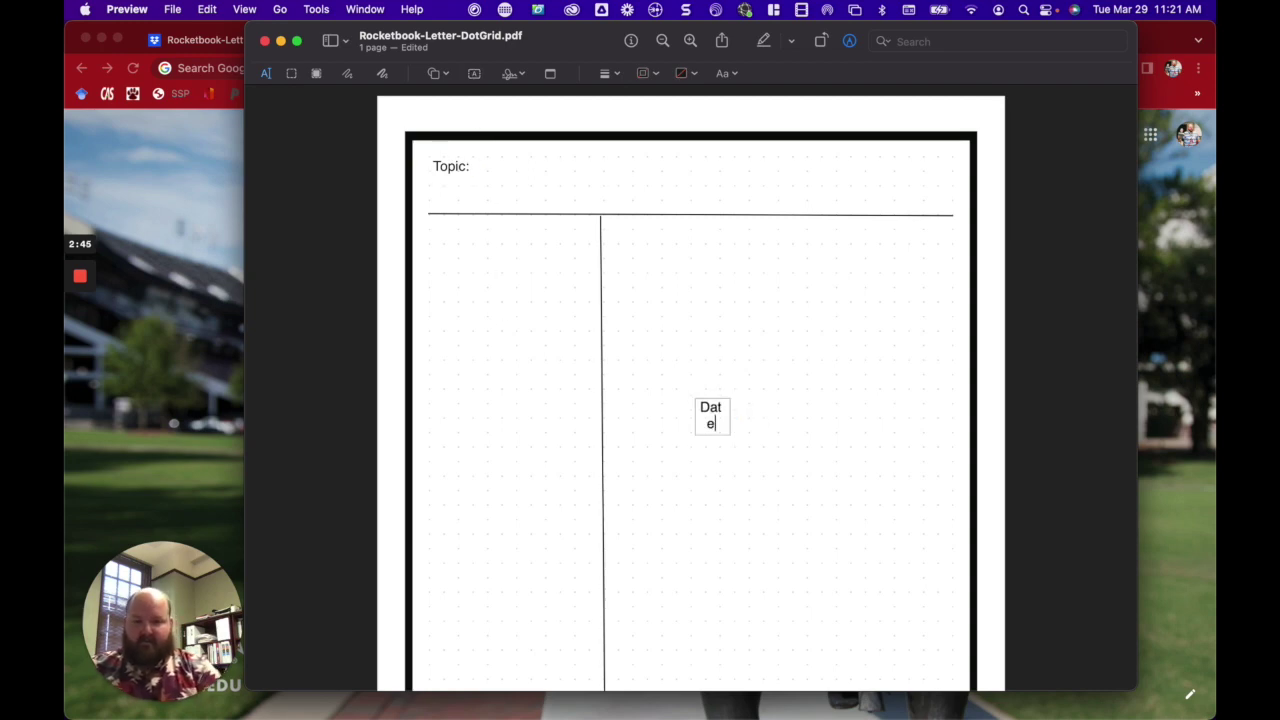
pyautogui.write(':')
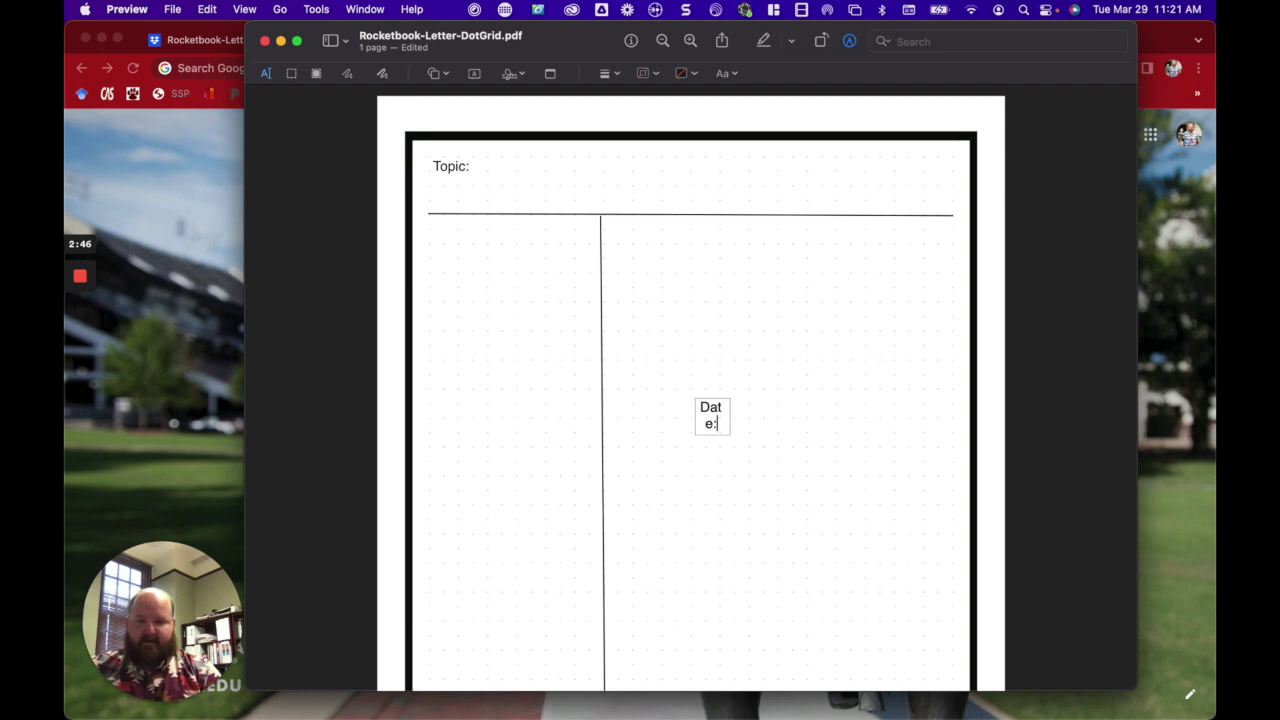
pyautogui.click(768, 412)
# Step: Widen the "Date:" text box to fit one line and move it to the right side of the header, level with "Topic:"
pyautogui.click(732, 422)
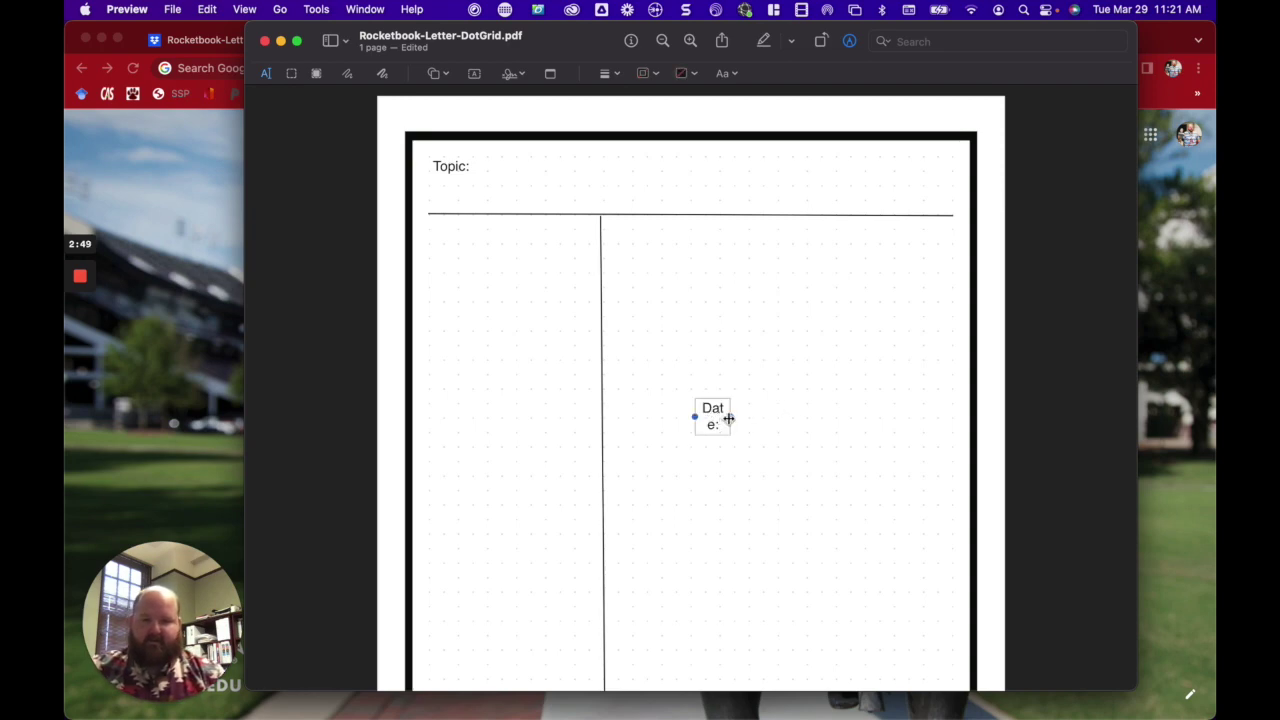
pyautogui.moveTo(735, 420); pyautogui.dragTo(845, 170)
pyautogui.click(805, 377)
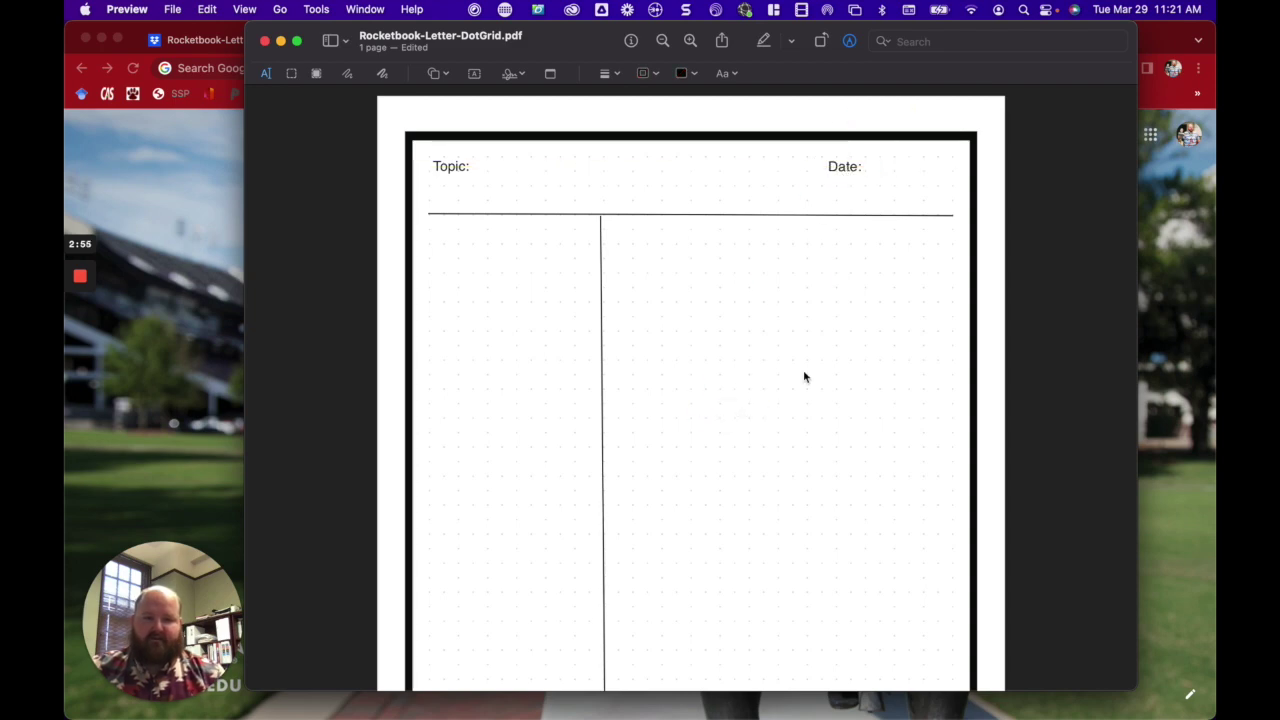
# Step: Add a "Questions:" text label and place it at the top of the narrow left column, just below the header line
pyautogui.click(476, 74)
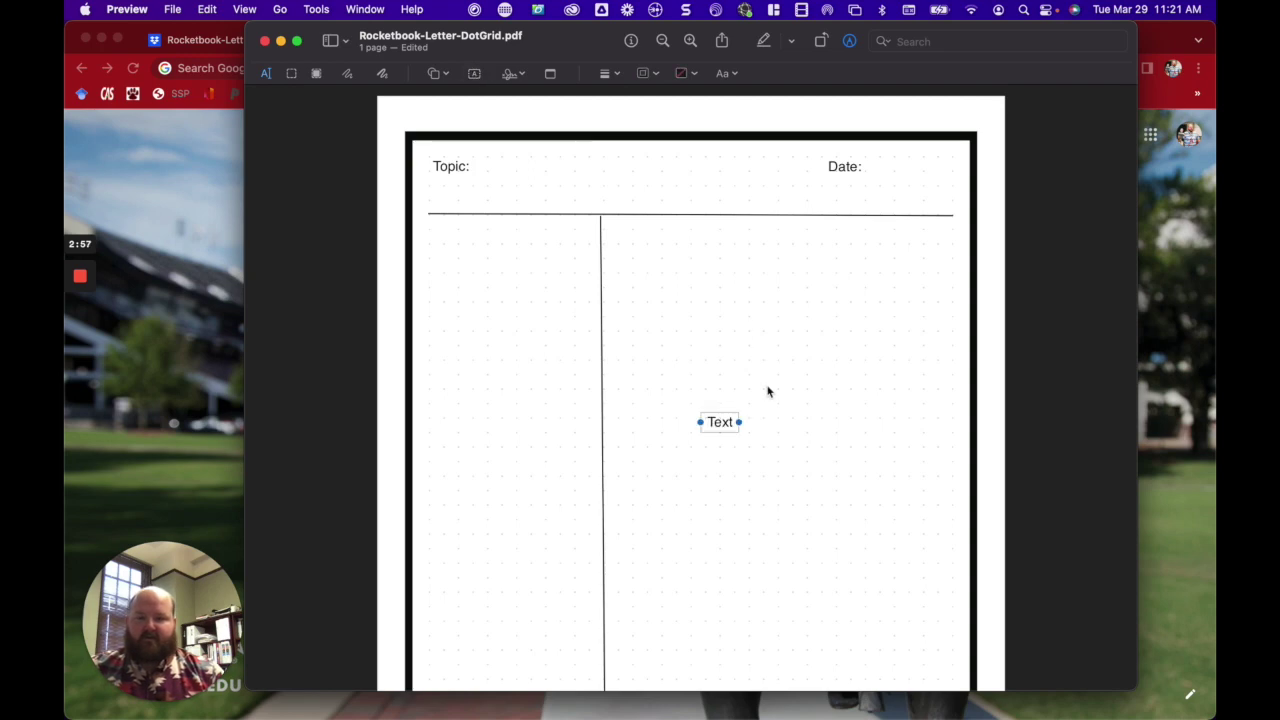
pyautogui.doubleClick(718, 424)
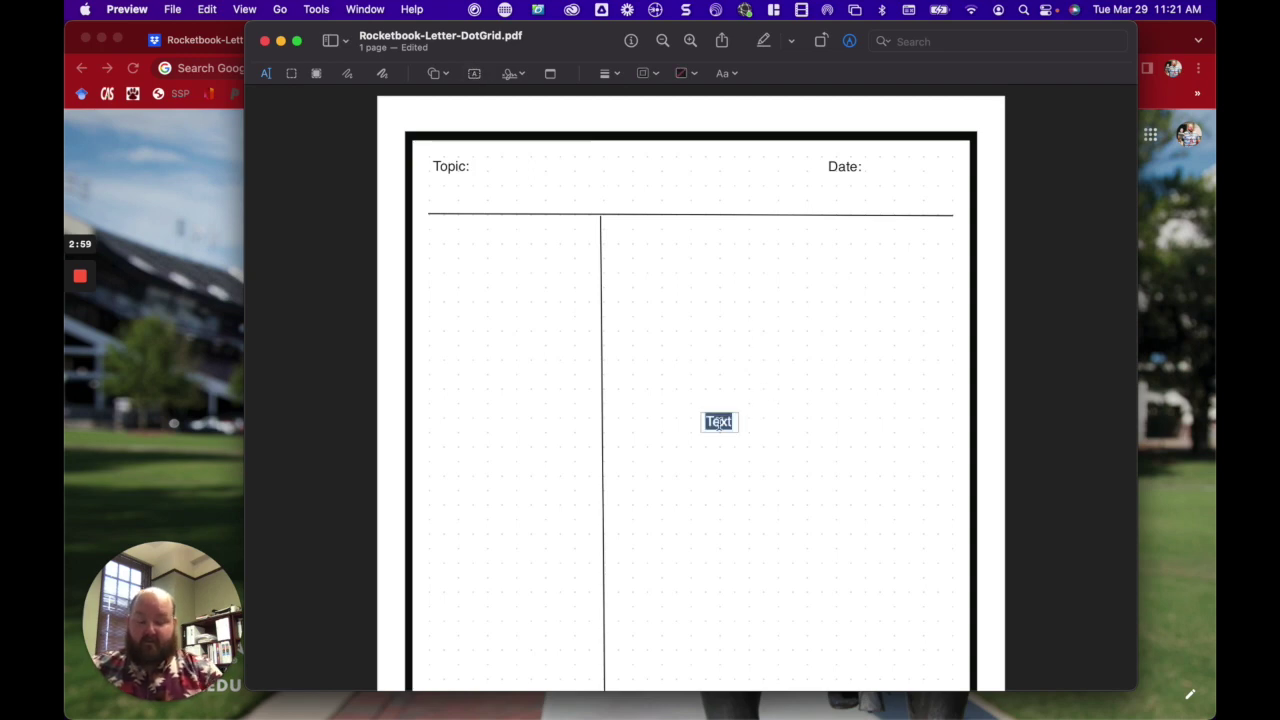
pyautogui.write('Questions')
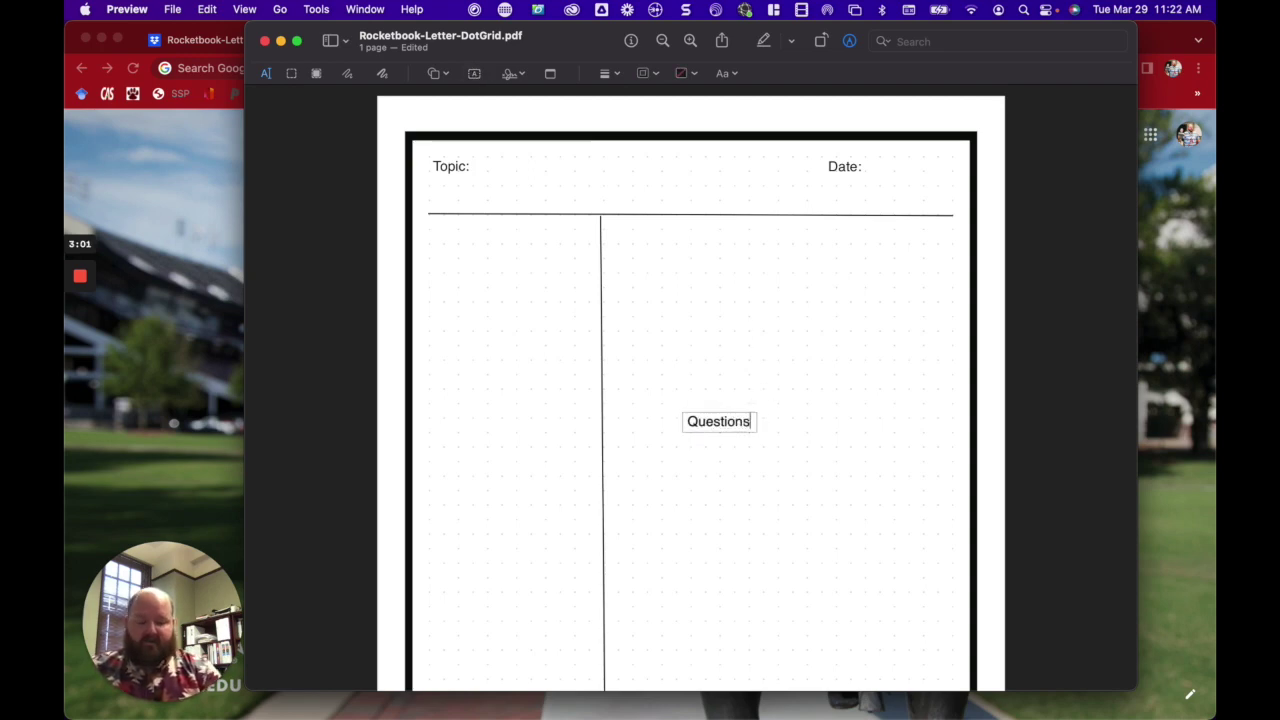
pyautogui.write(':')
pyautogui.moveTo(728, 422); pyautogui.dragTo(475, 231)
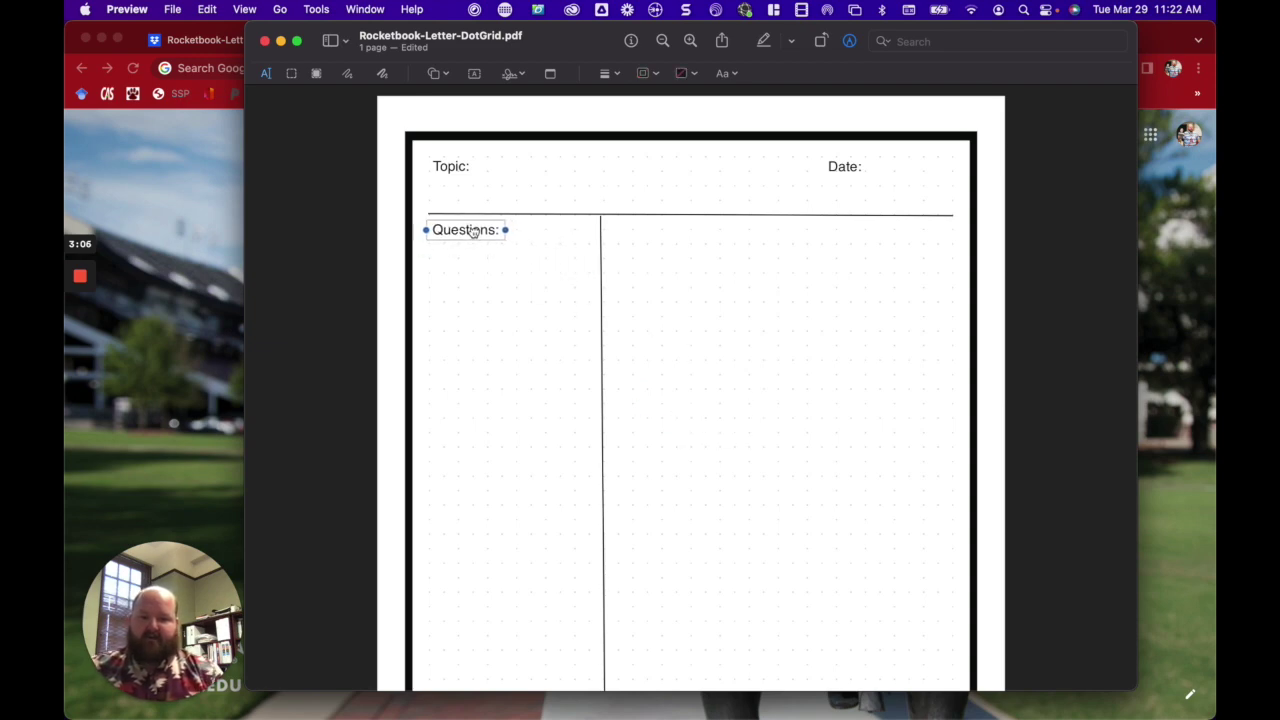
# Step: Add a "Notes:" text label and place it at the top of the wide right column, level with "Questions:"
pyautogui.click(474, 73)
pyautogui.doubleClick(734, 430)
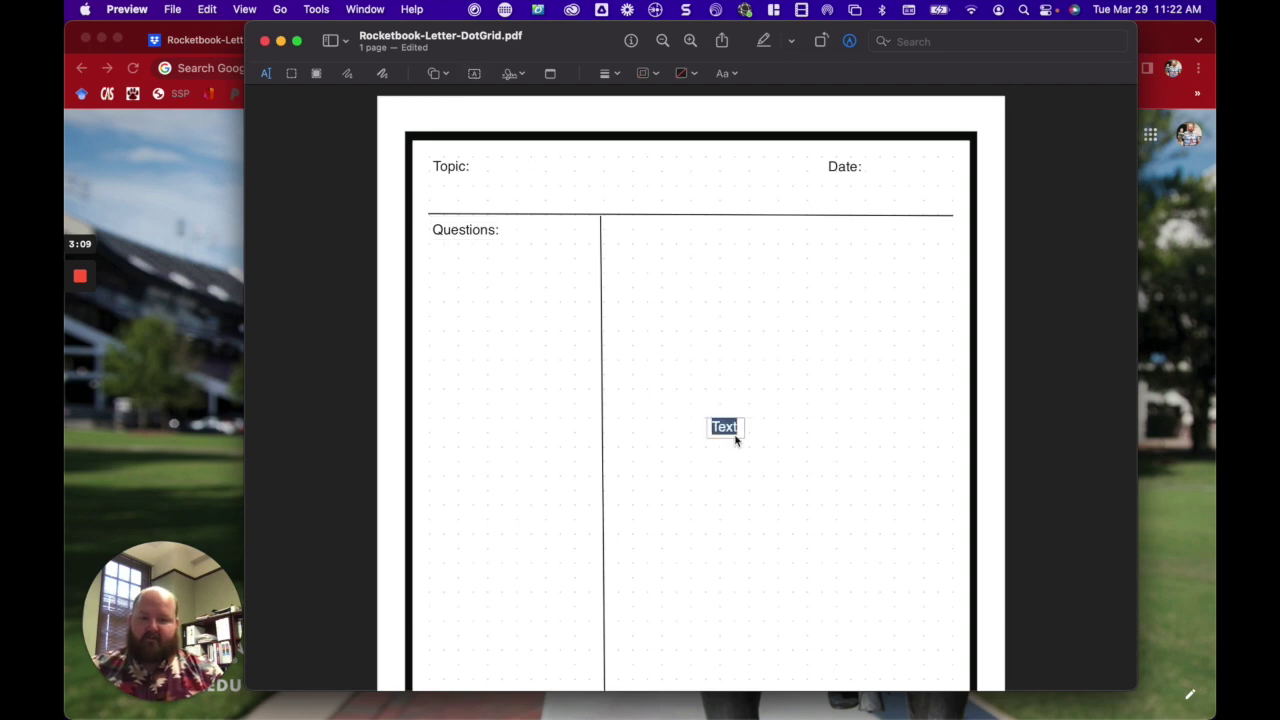
pyautogui.write('Notes')
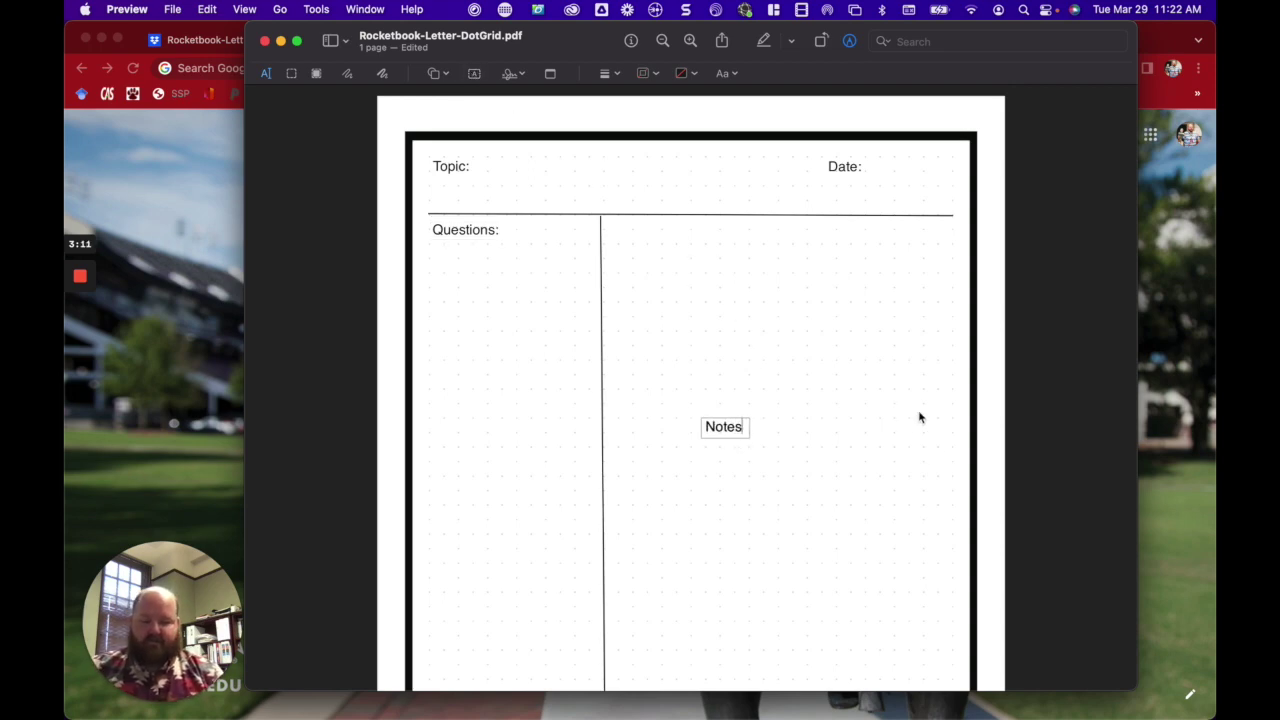
pyautogui.write(':')
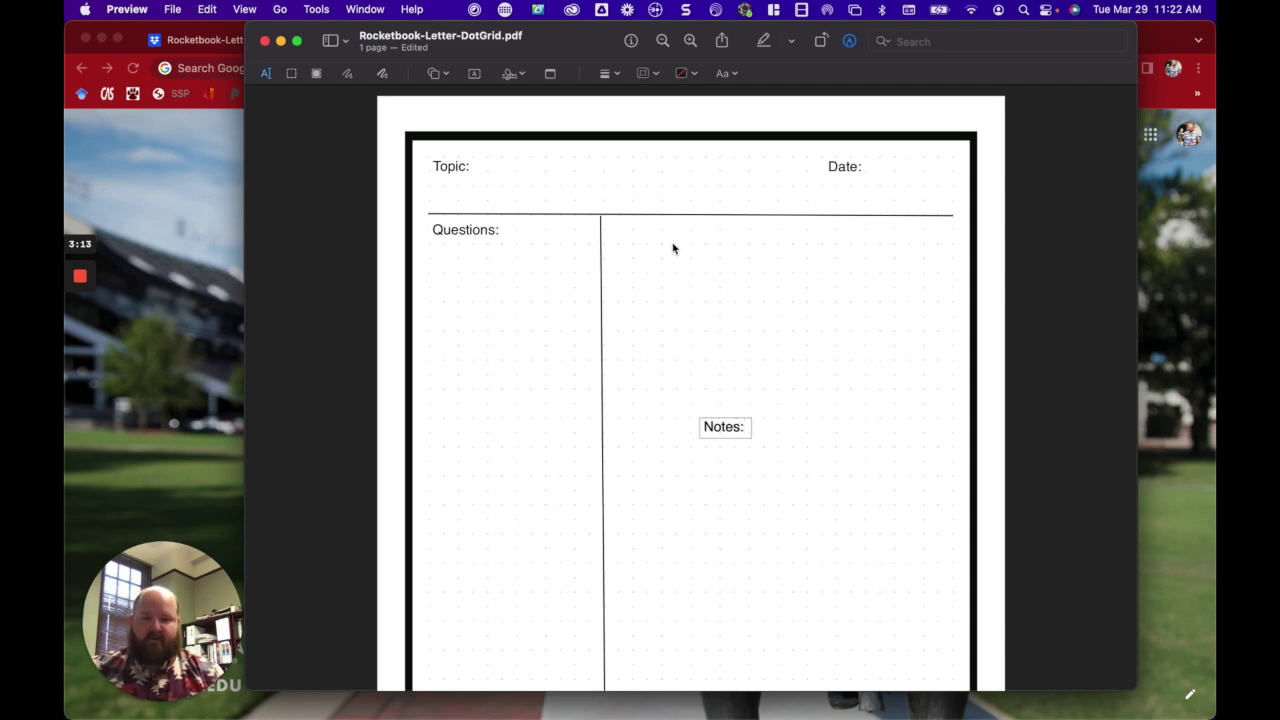
pyautogui.moveTo(723, 429); pyautogui.dragTo(634, 231)
pyautogui.click(663, 350)
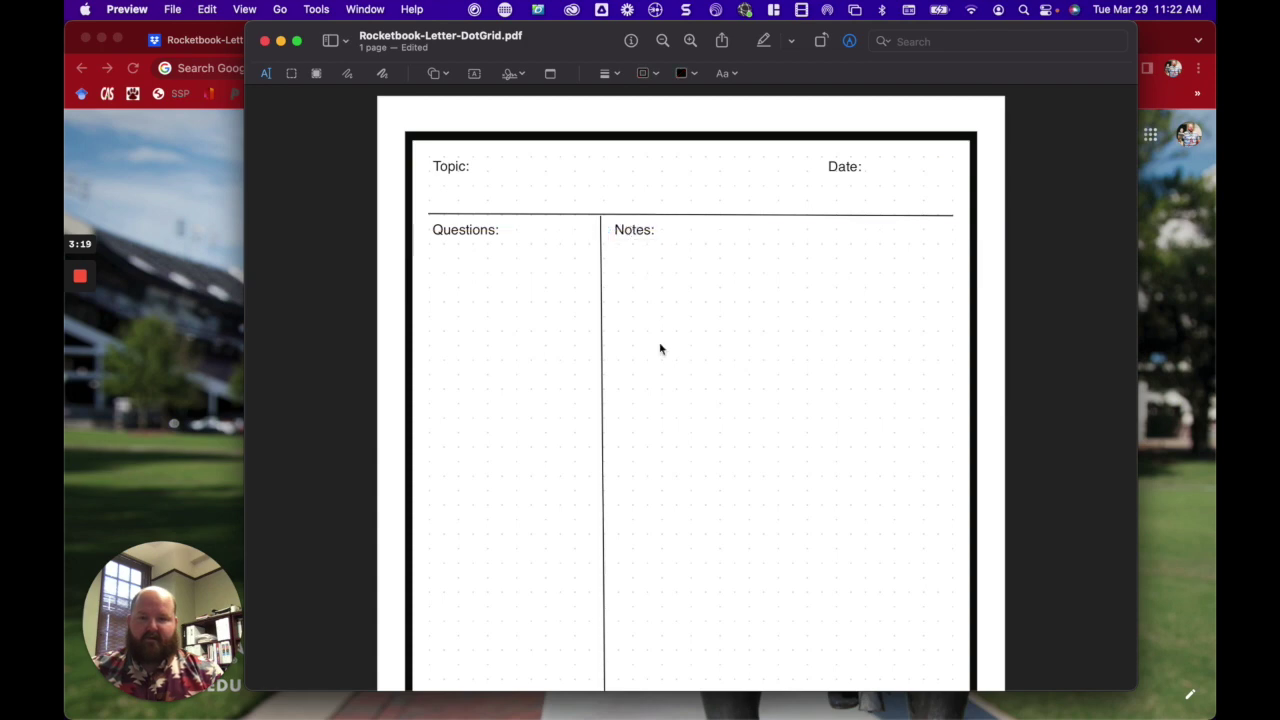
# Step: Add a "Summary:" text label and place it at the left, just below the lower horizontal line
pyautogui.click(473, 74)
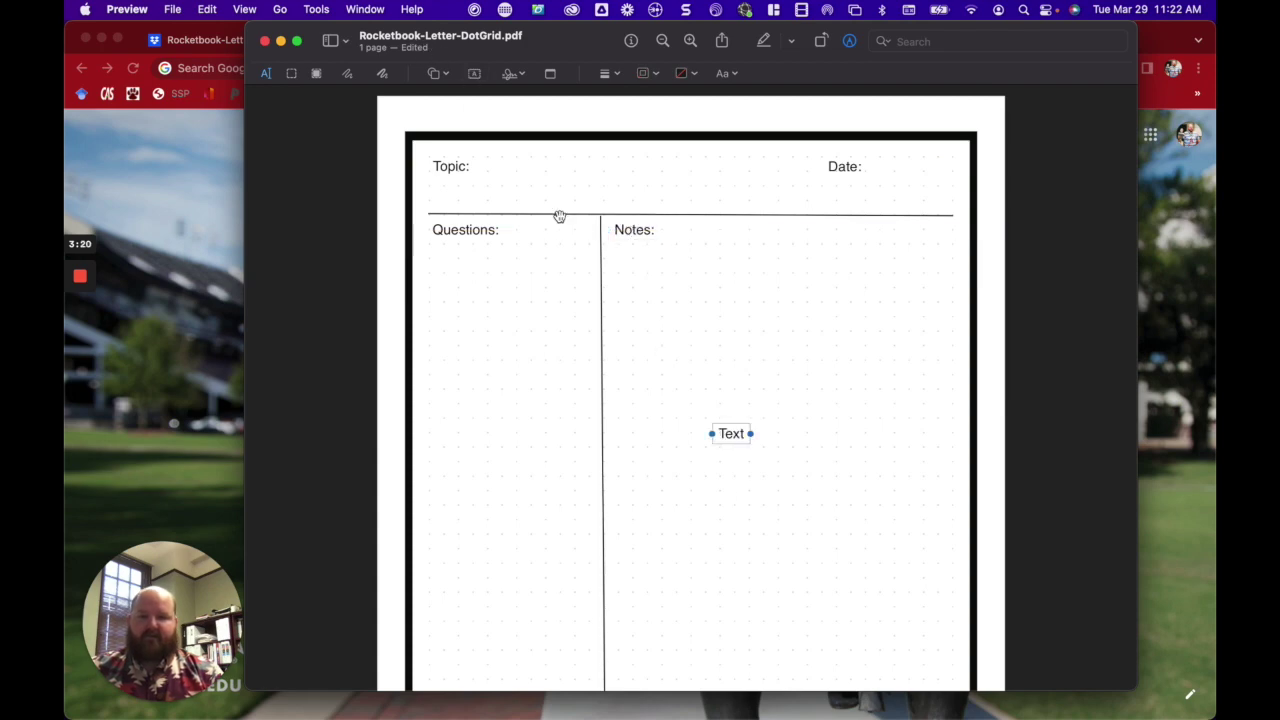
pyautogui.doubleClick(726, 437)
pyautogui.write('Summary')
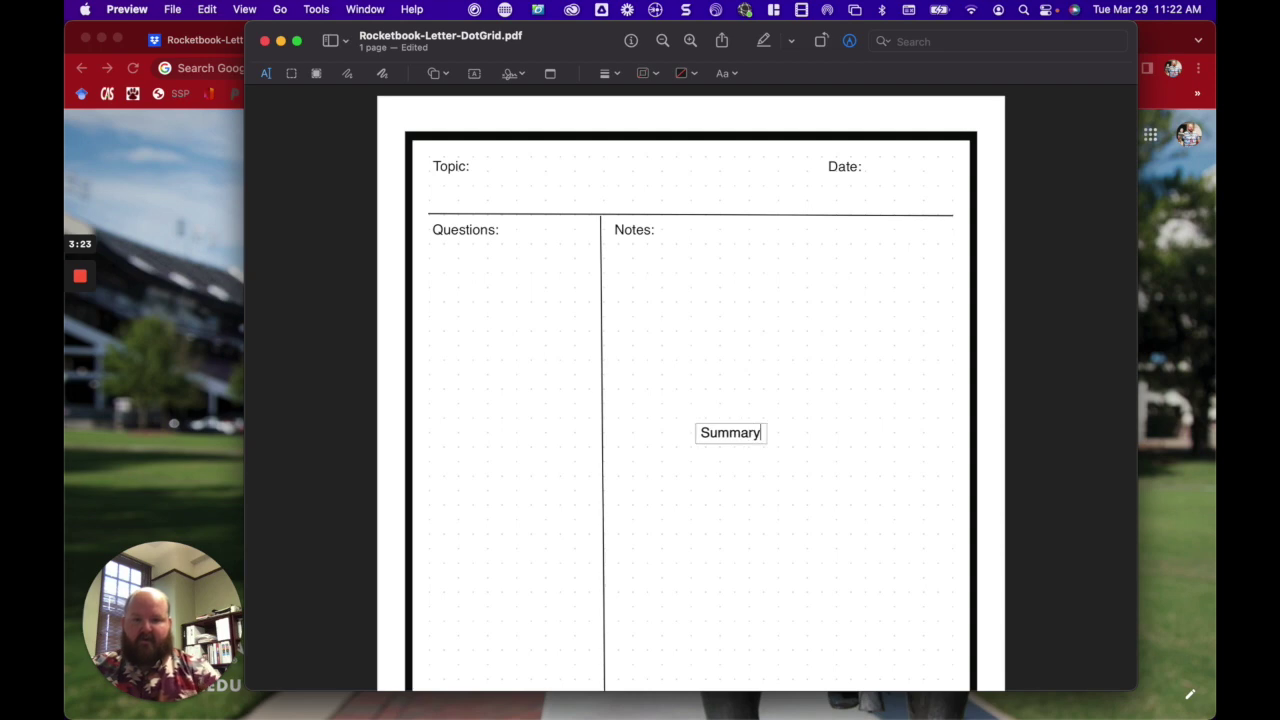
pyautogui.write(':')
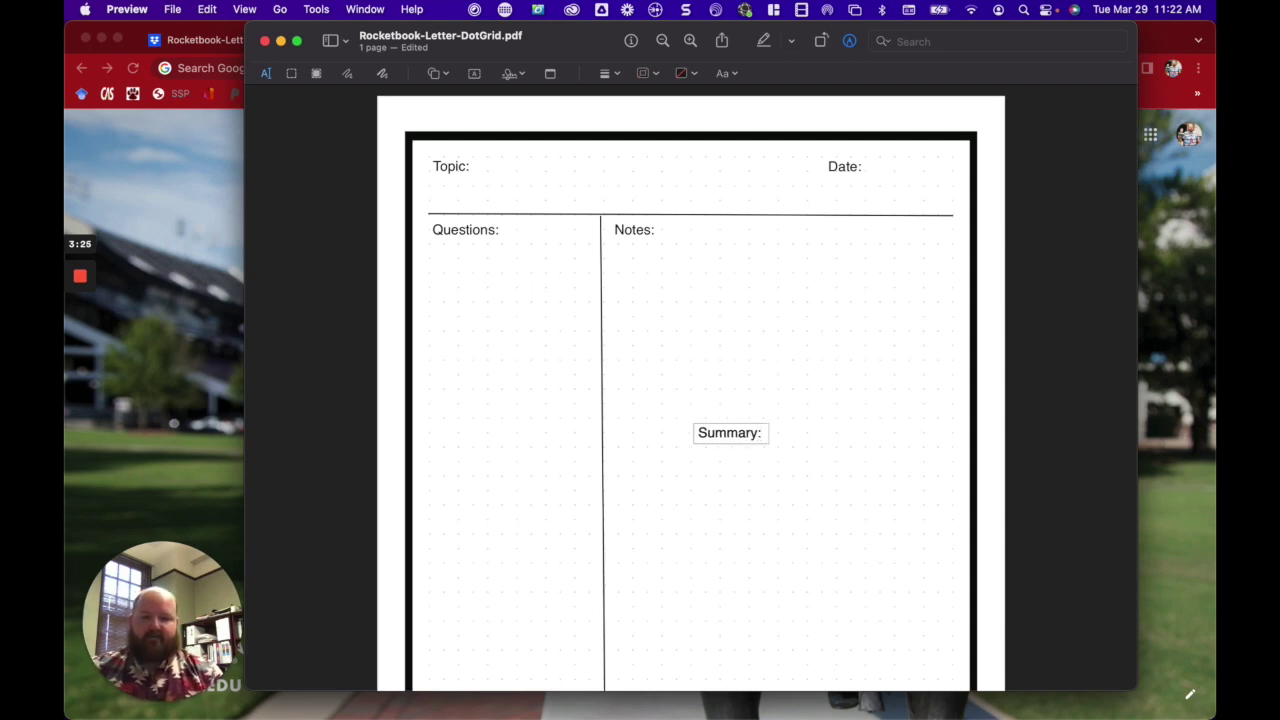
pyautogui.click(714, 334)
pyautogui.scroll(-3, 708, 415)
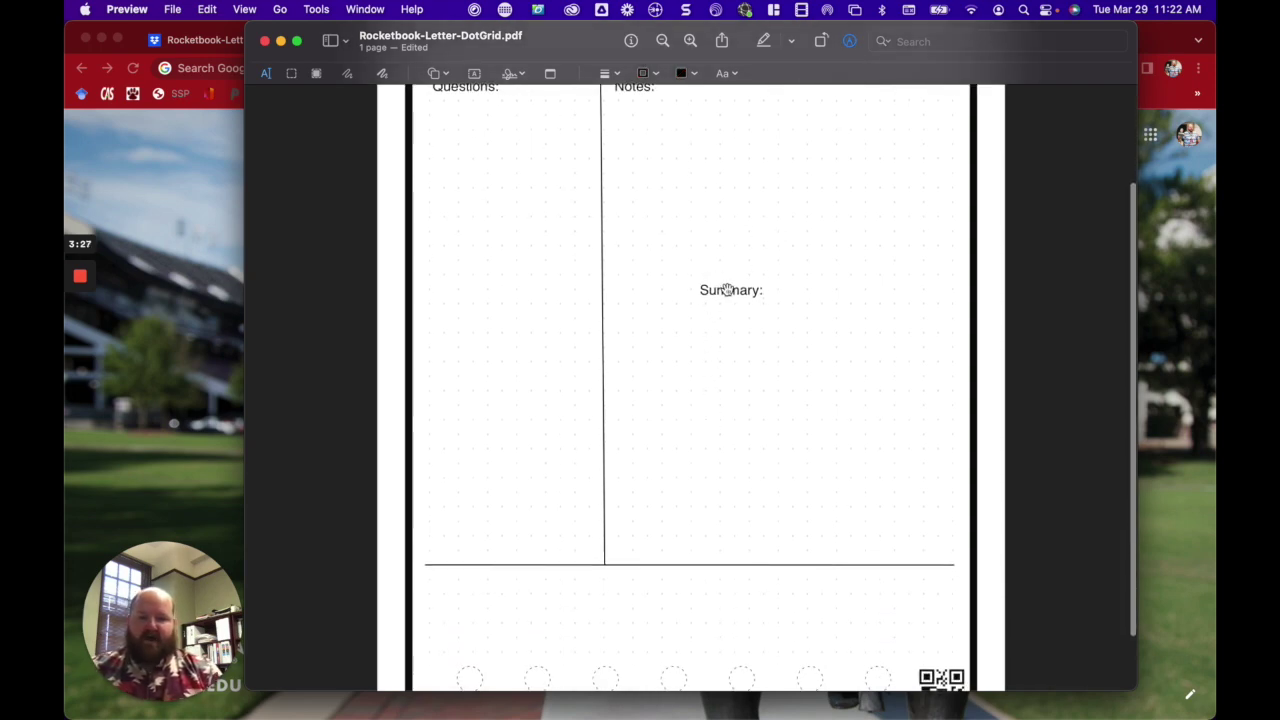
pyautogui.moveTo(727, 289); pyautogui.dragTo(463, 582)
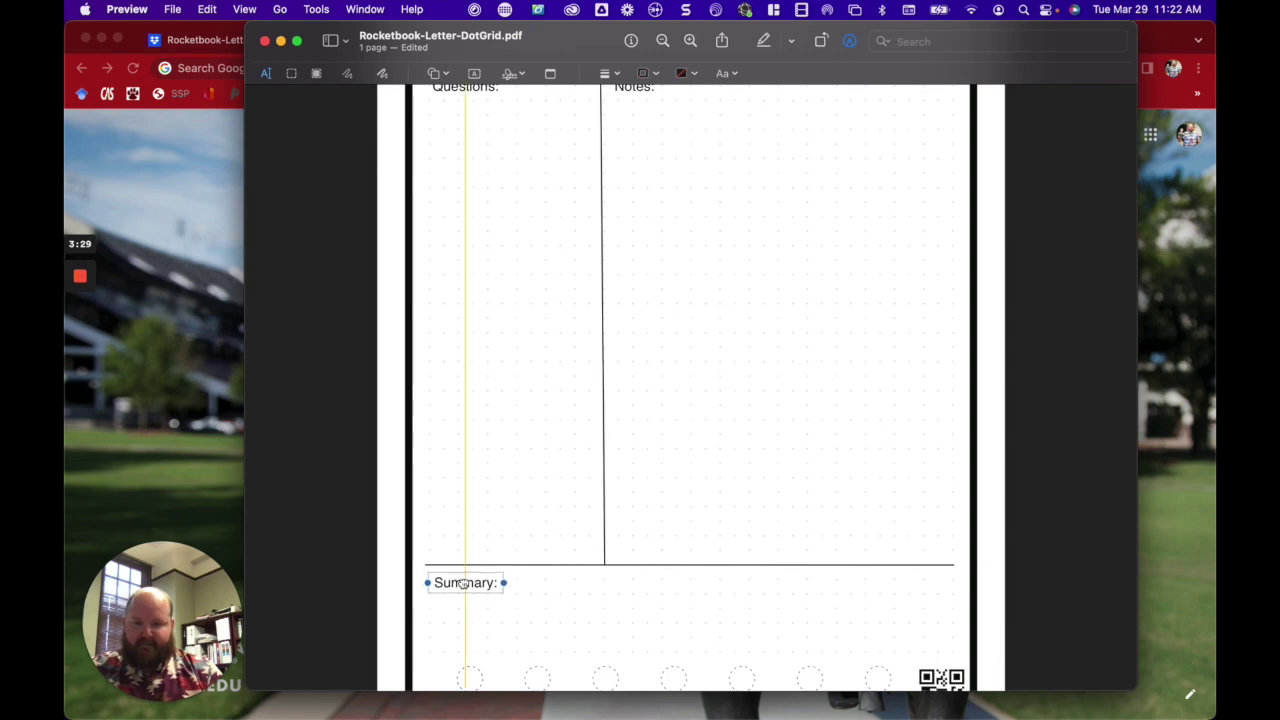
# Step: Deselect the "Summary:" label and review the whole page layout from the header to the summary area
pyautogui.click(712, 386)
pyautogui.scroll(3, 712, 386)
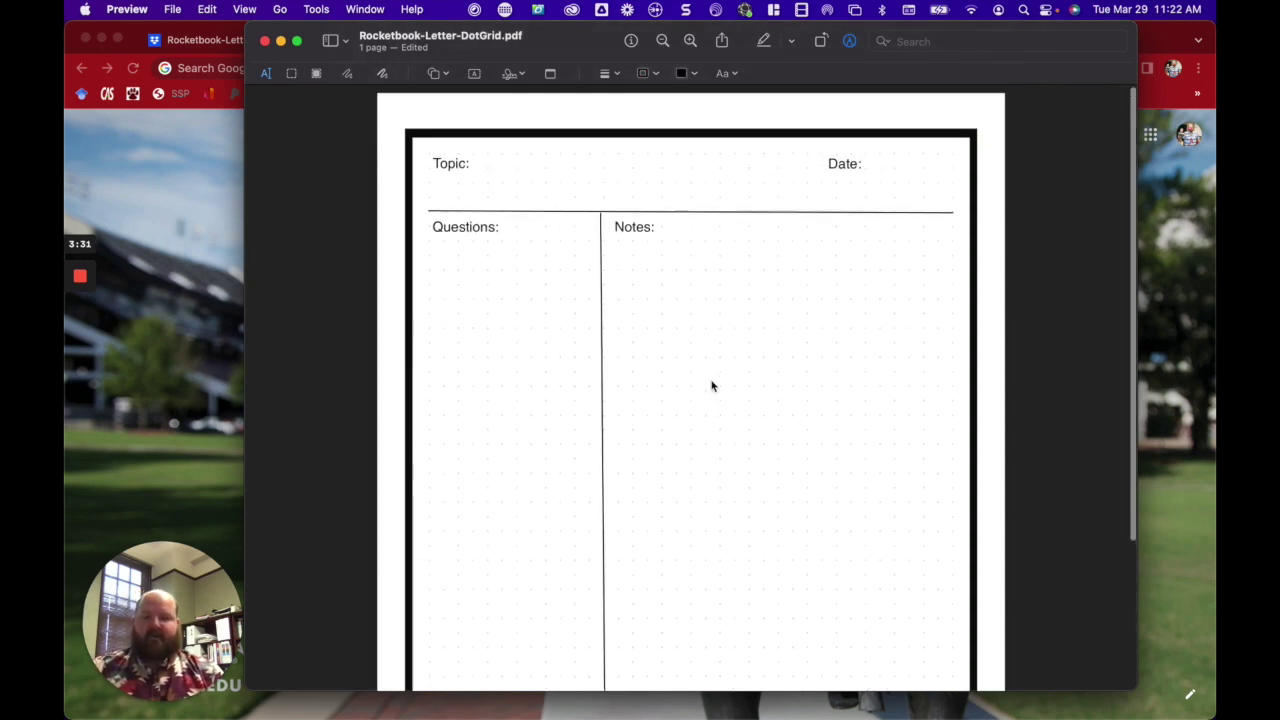
pyautogui.scroll(-3, 712, 386)
pyautogui.scroll(3, 712, 386)
pyautogui.scroll(-4, 712, 386)
pyautogui.scroll(-2, 712, 386)
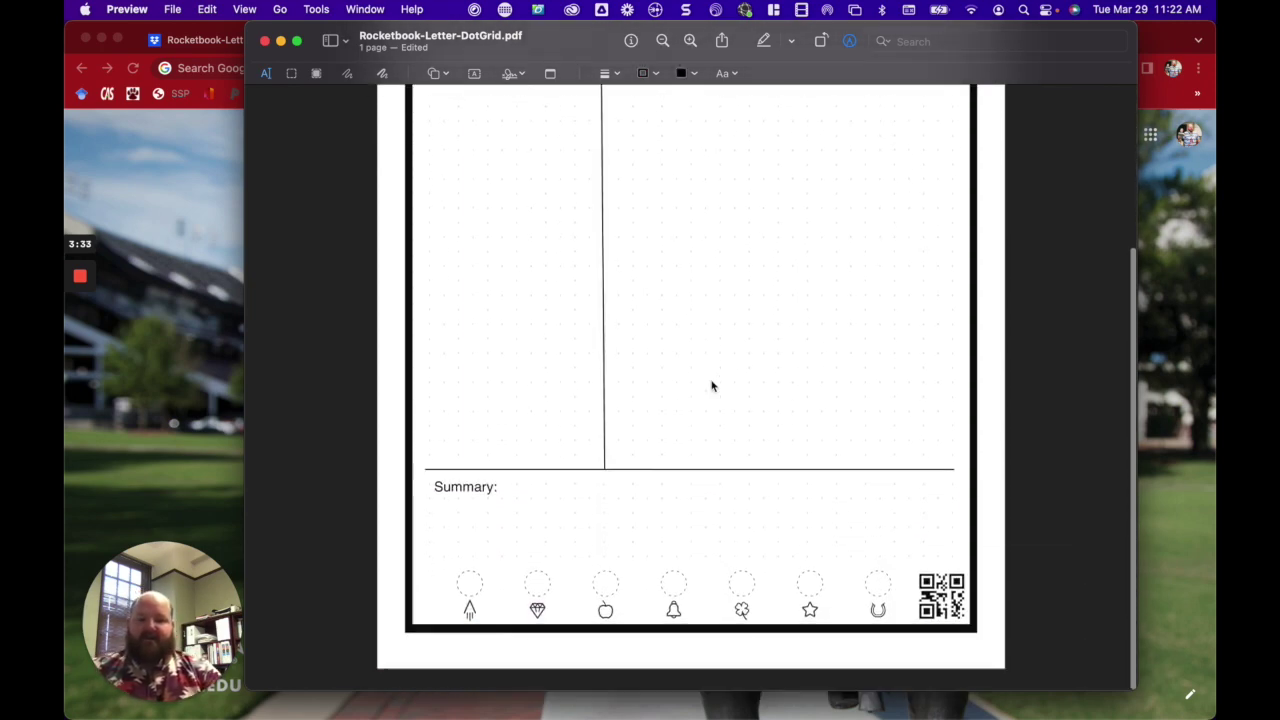
pyautogui.scroll(5, 712, 386)
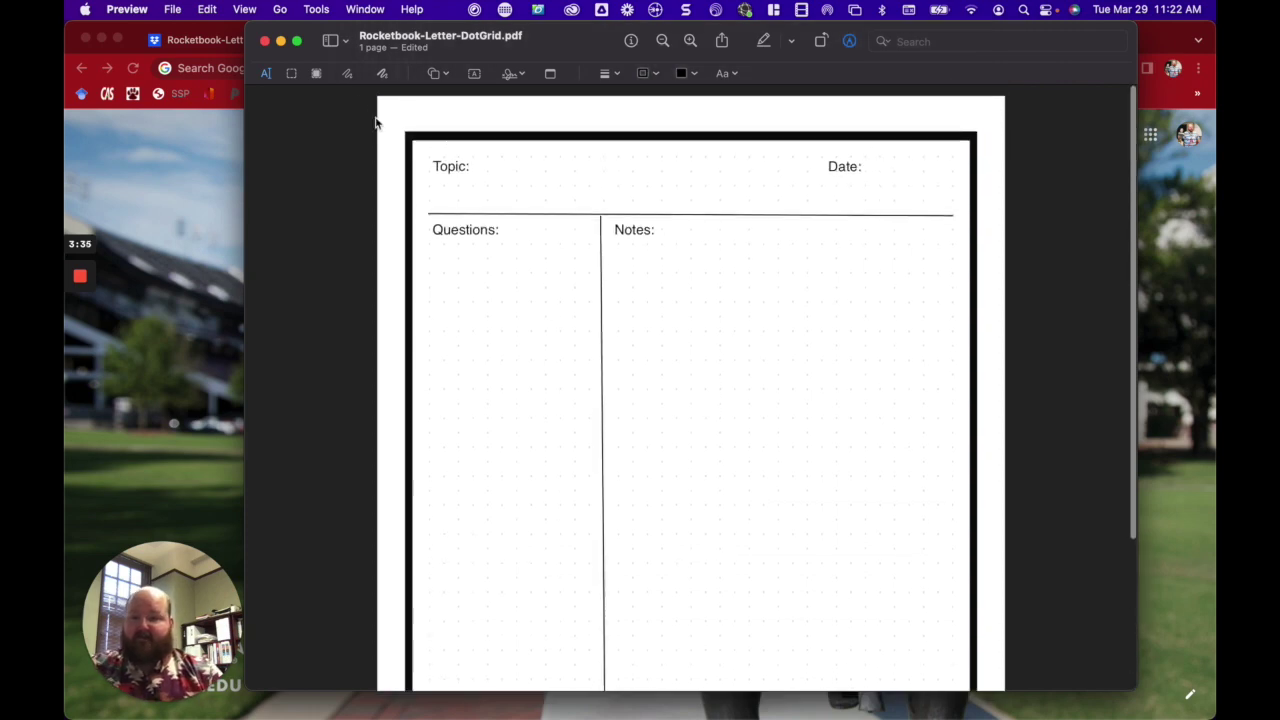
# Step: Export the page as a PDF named "Cornell Template_Rocketbook" to the Downloads folder and close the document window
pyautogui.click(173, 10)
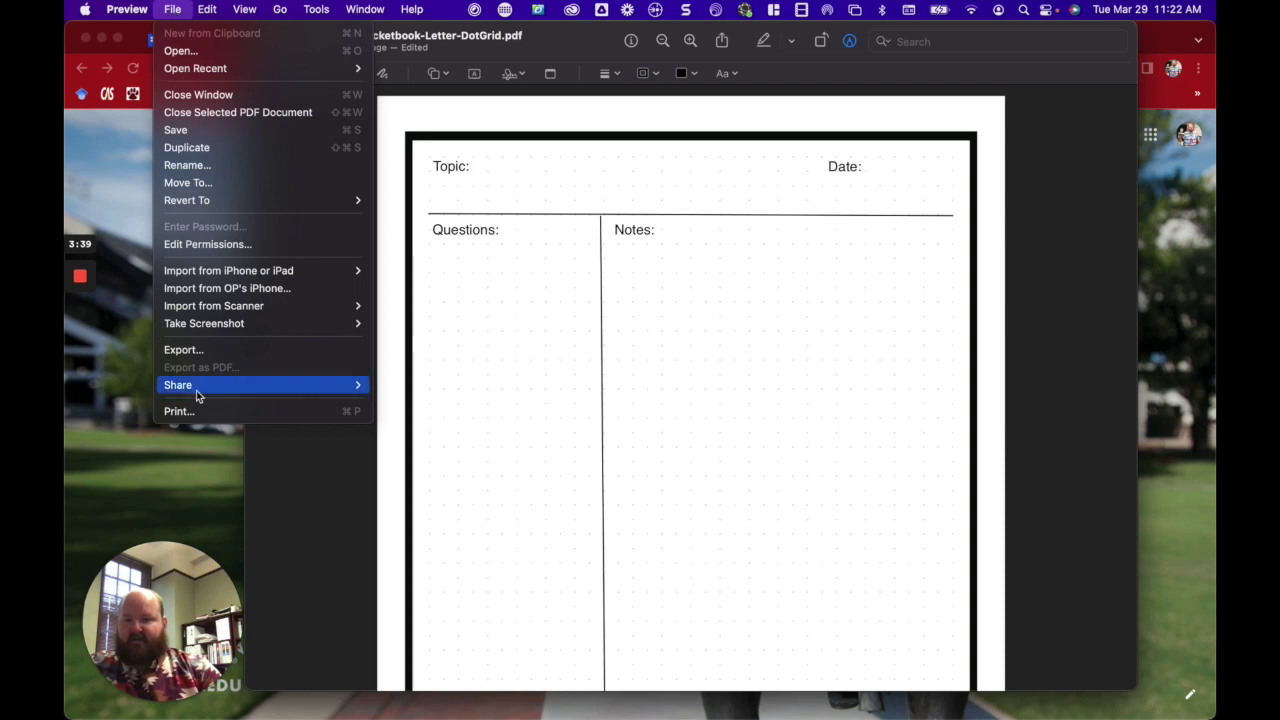
pyautogui.click(192, 352)
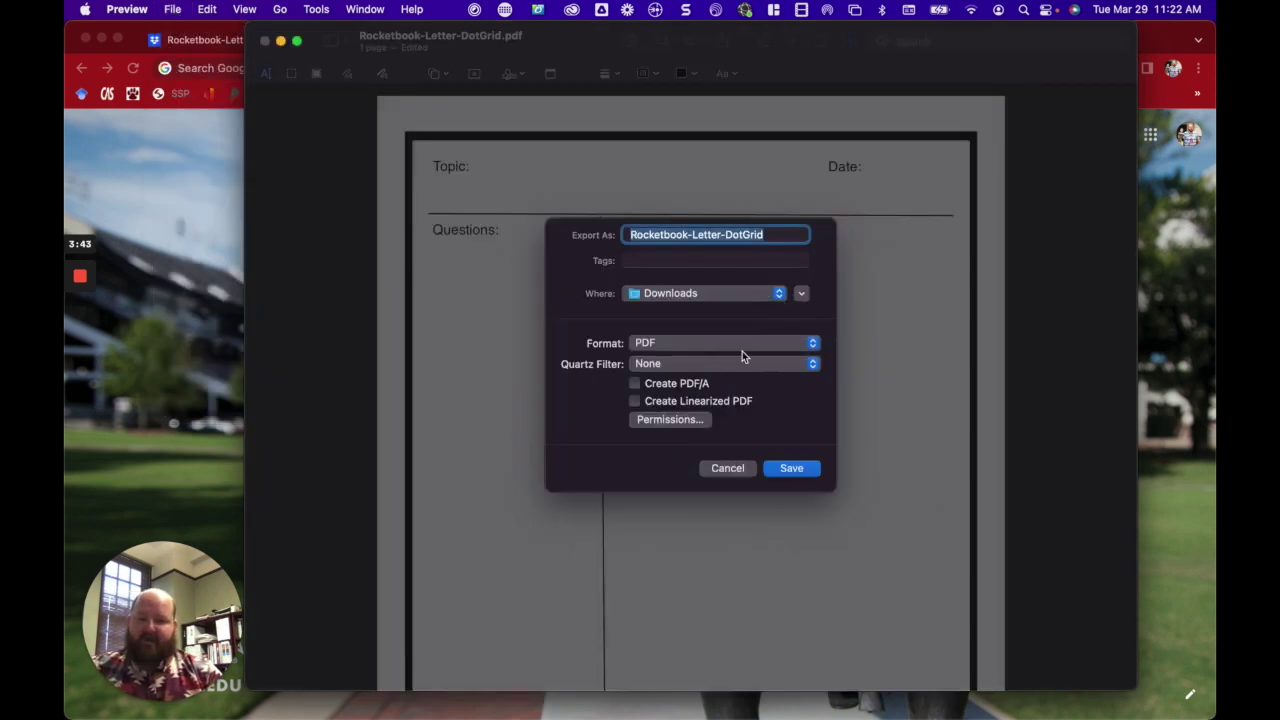
pyautogui.write('Cornell Template_Rocketbook')
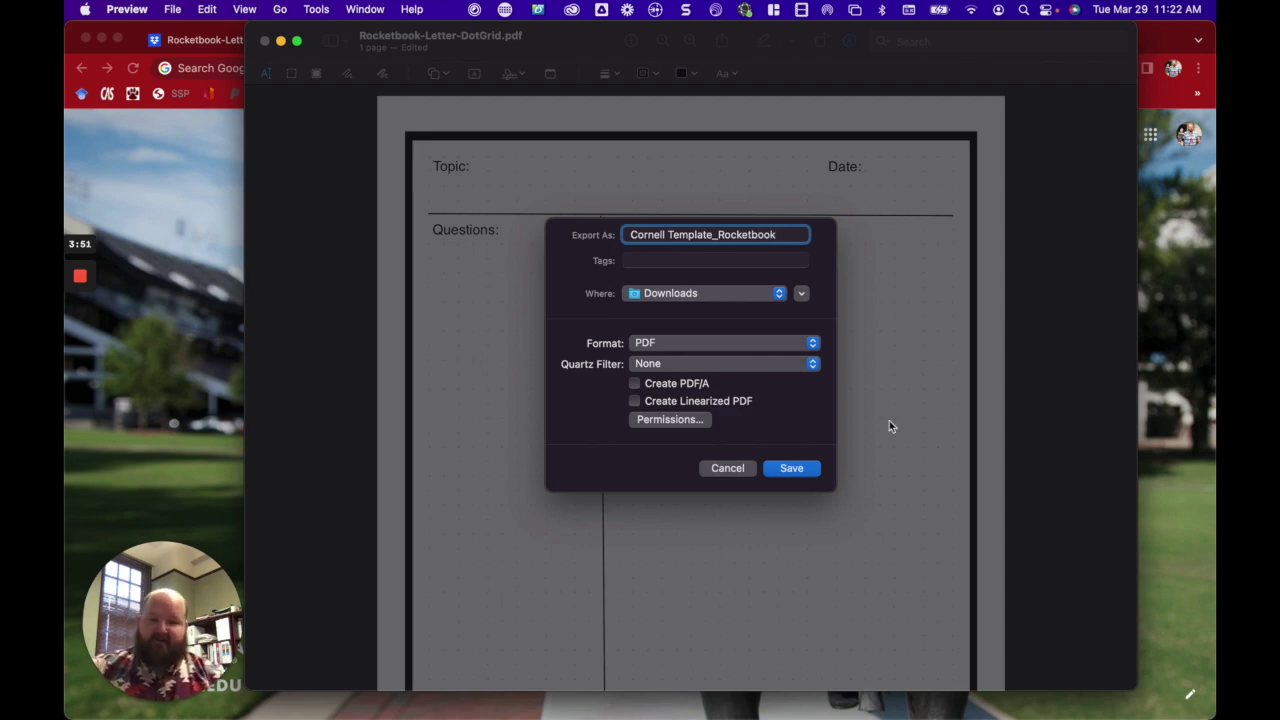
pyautogui.click(790, 468)
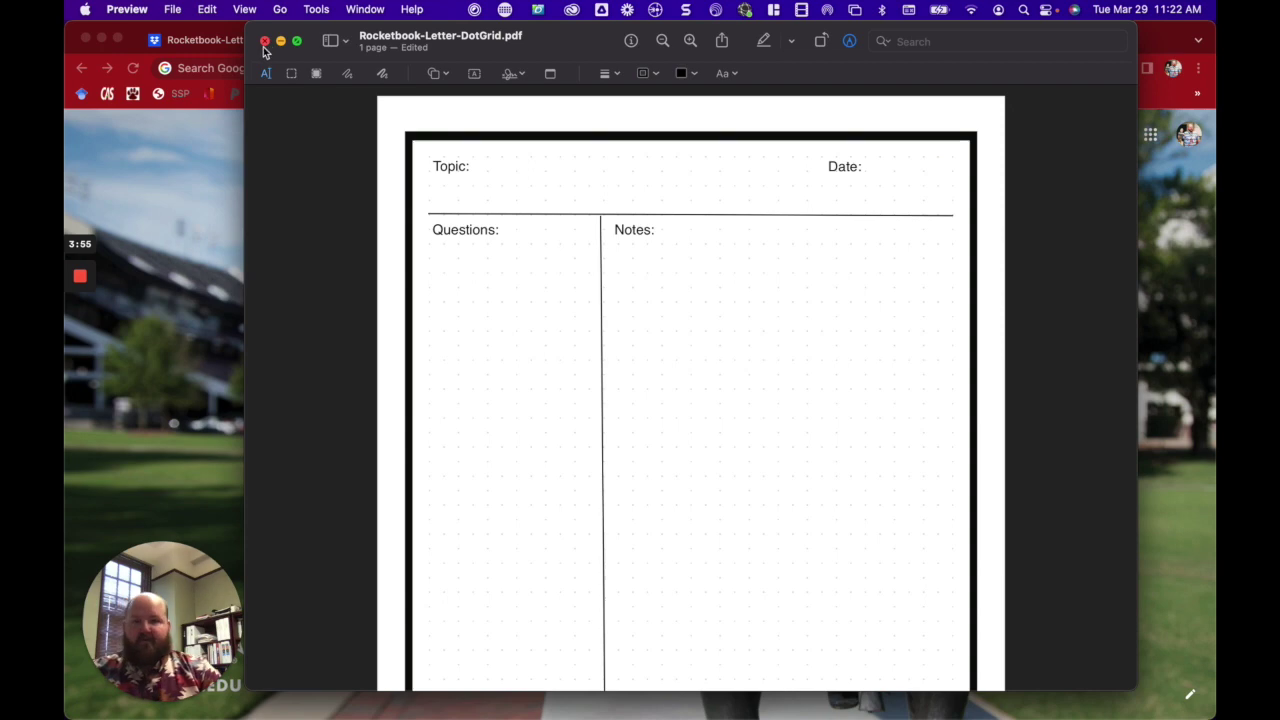
pyautogui.click(265, 41)
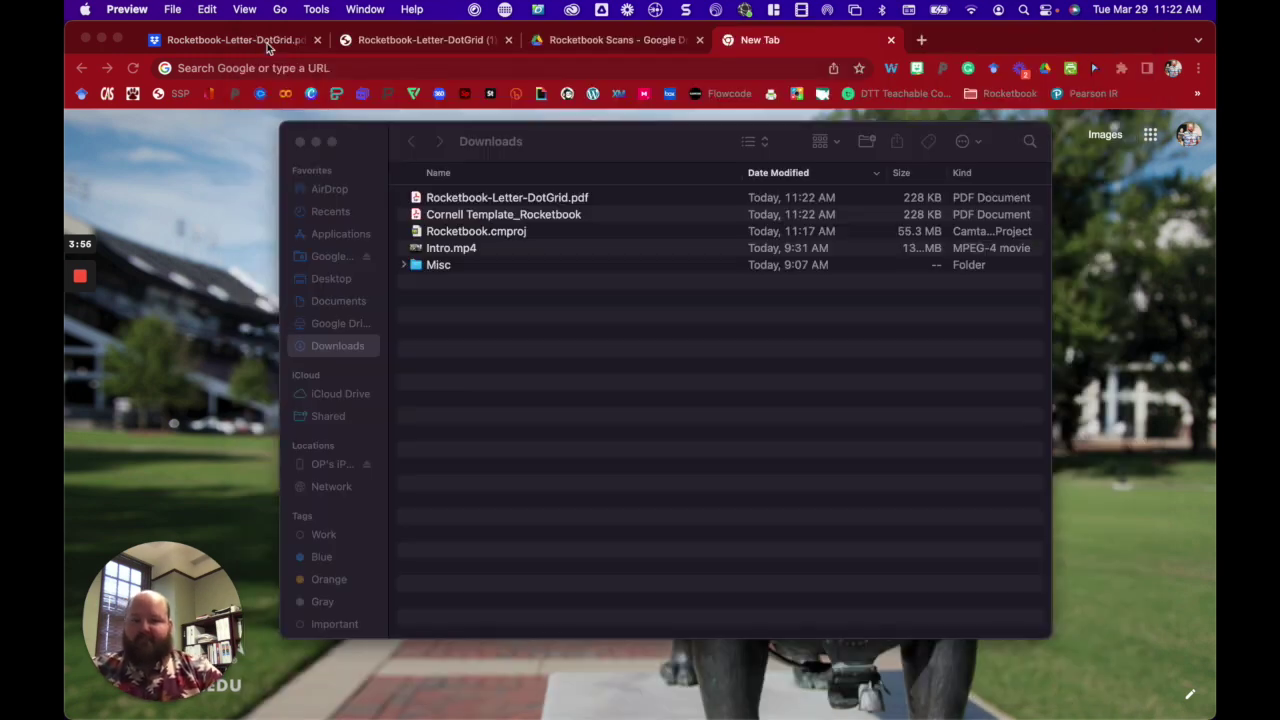
# Step: Switch to Finder, open Cornell Template_Rocketbook from Downloads in Acrobat, and check the exported layout from header to summary
pyautogui.click(566, 380)
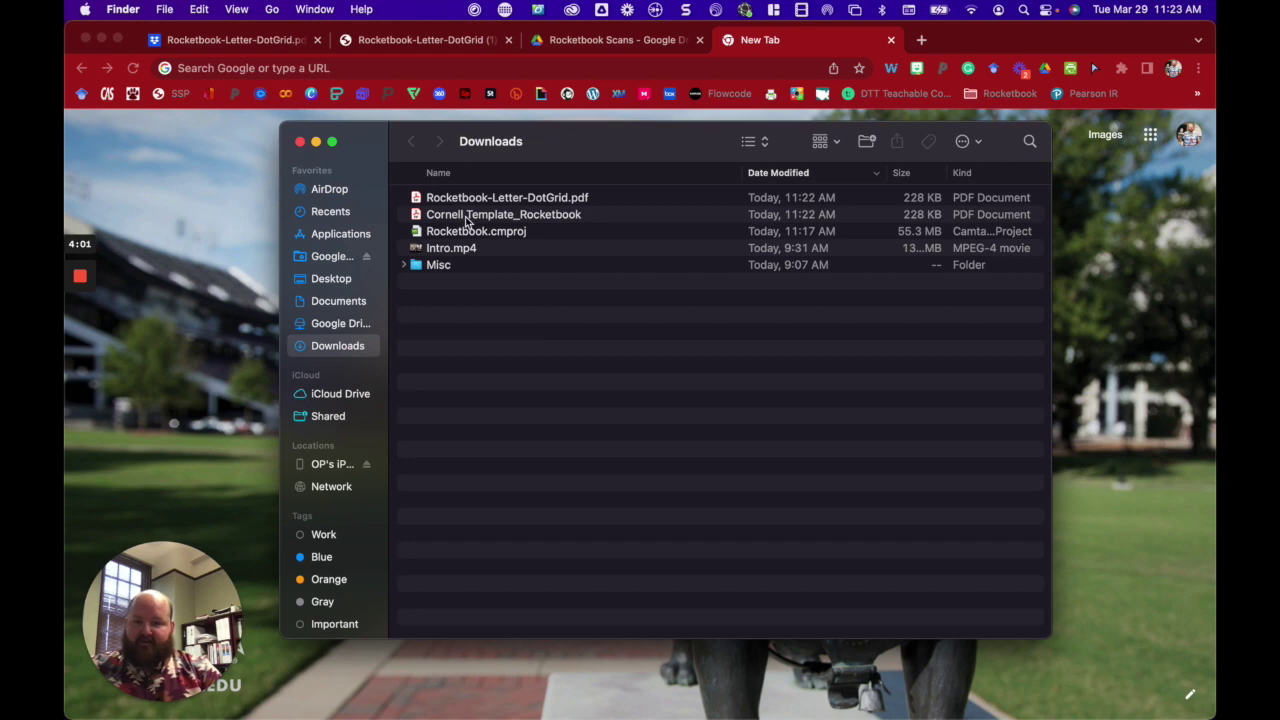
pyautogui.click(467, 219)
pyautogui.doubleClick(467, 219)
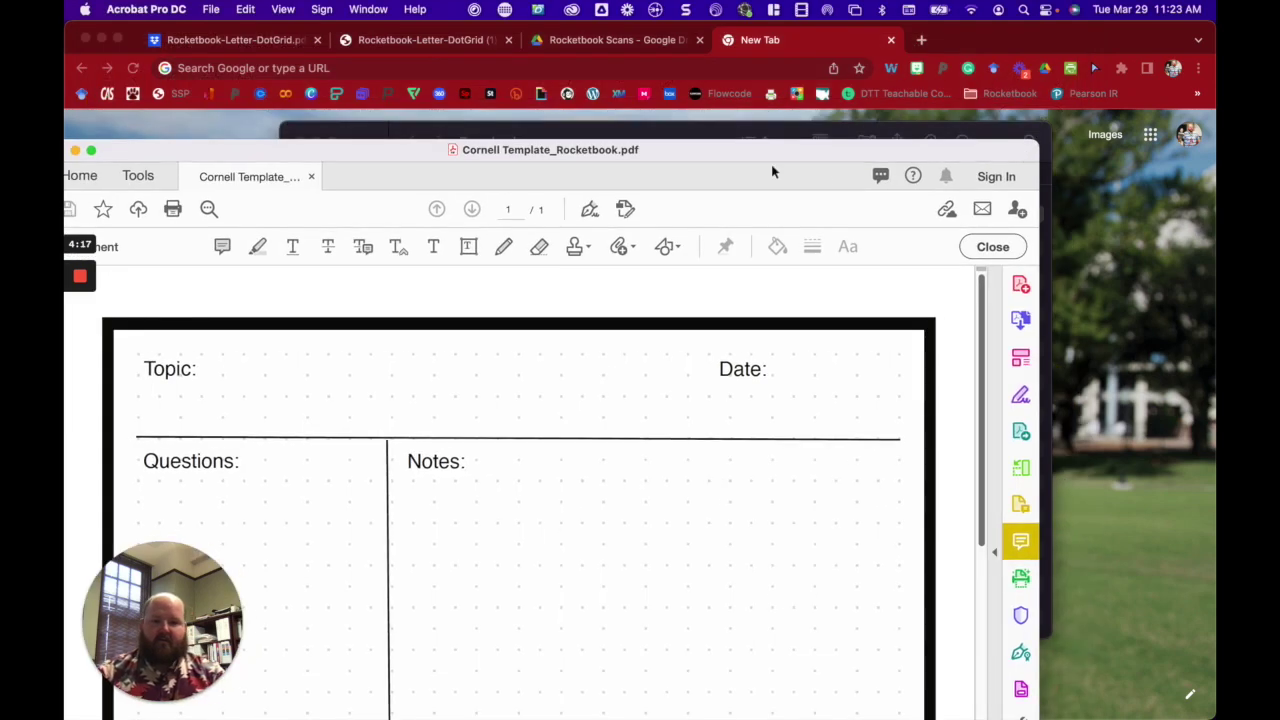
pyautogui.scroll(-5, 749, 481)
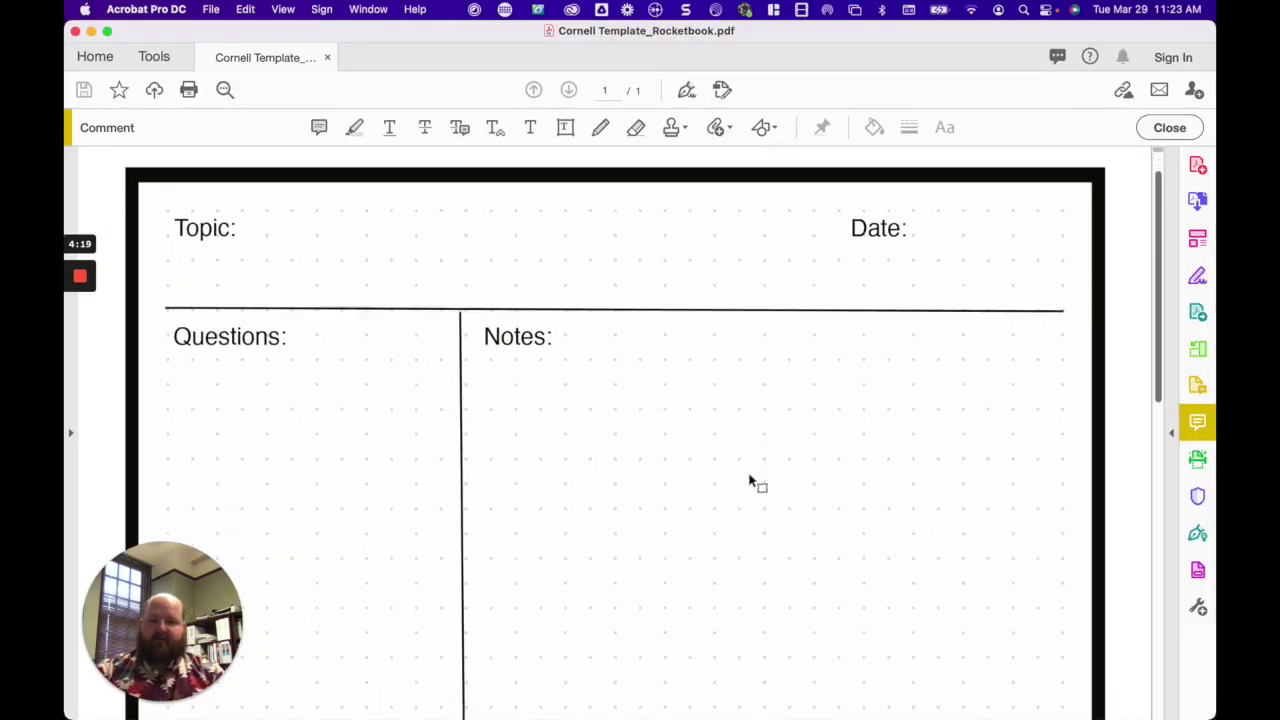
pyautogui.scroll(-5, 750, 481)
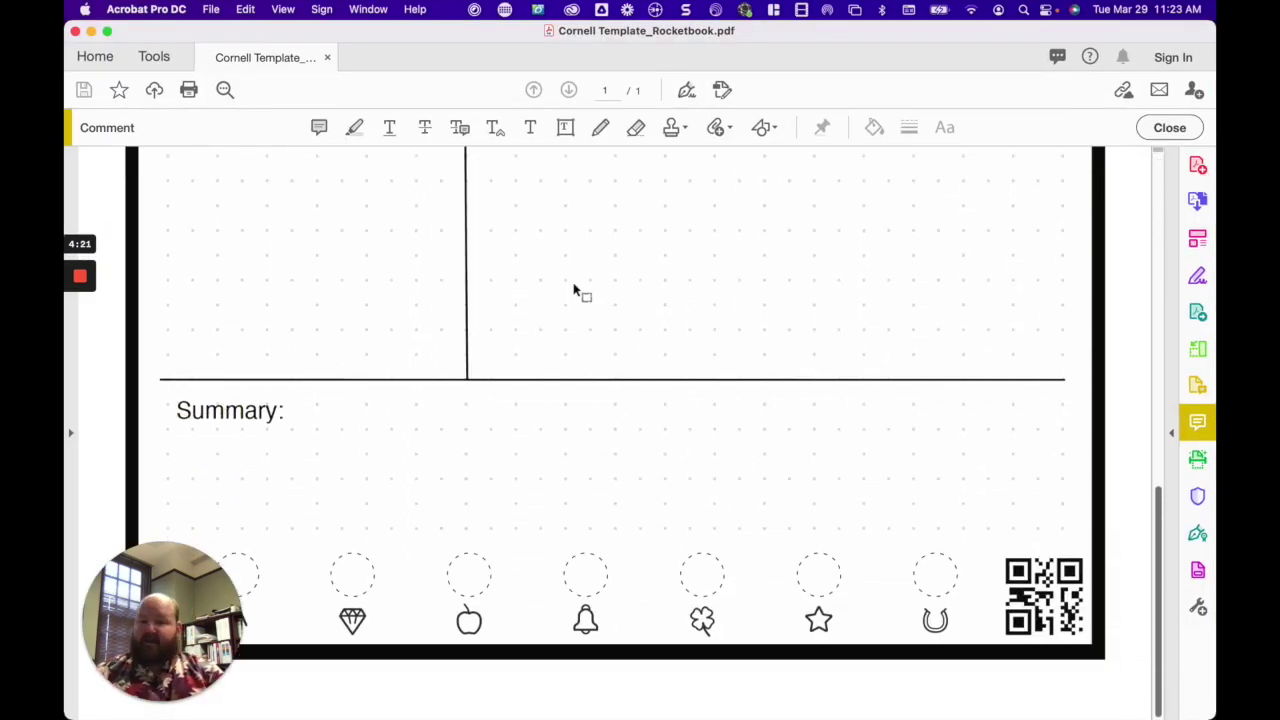